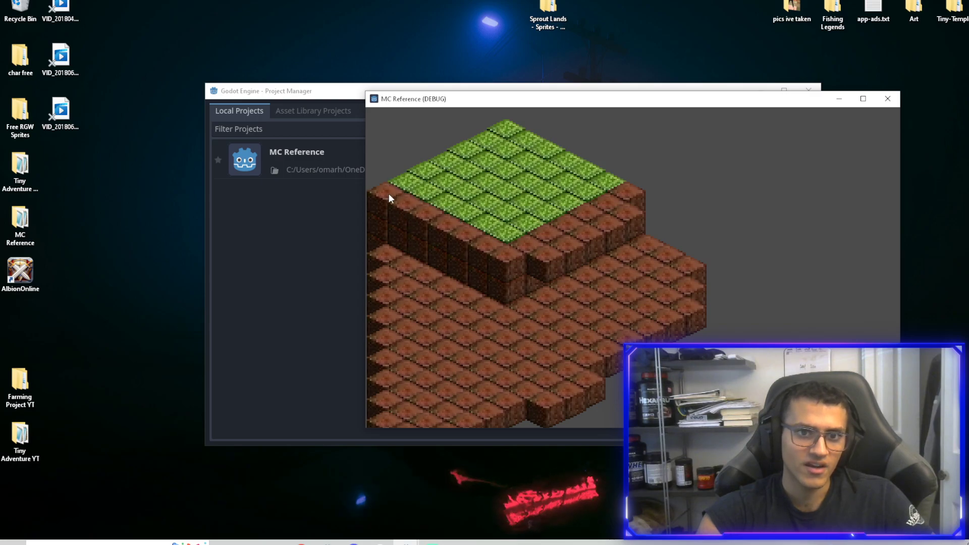
- Try out placing and removing blocks in the running MC Reference game and close its window
{"action": "left_click_drag", "start_coordinate": [463, 248], "coordinate": [592, 219]}
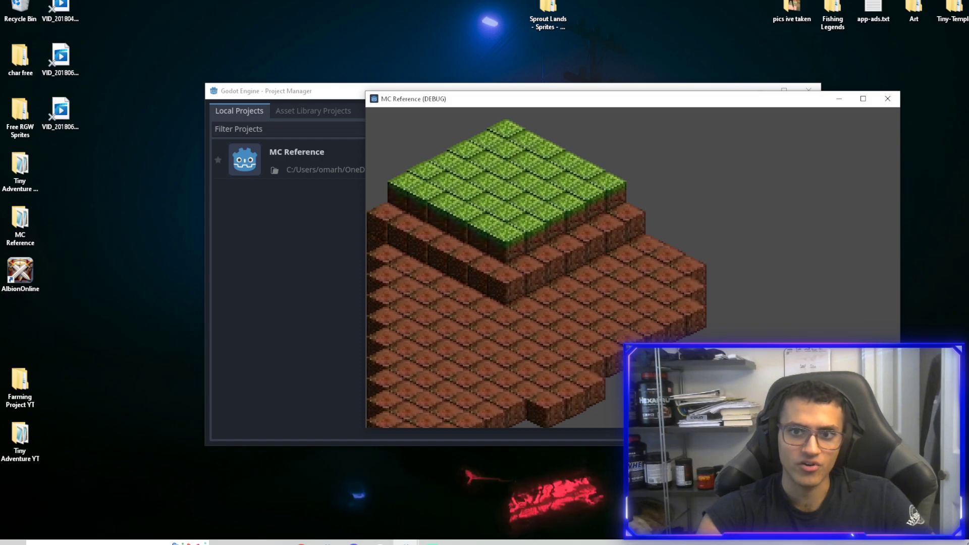
{"action": "left_click_drag", "start_coordinate": [308, 84], "coordinate": [307, 88]}
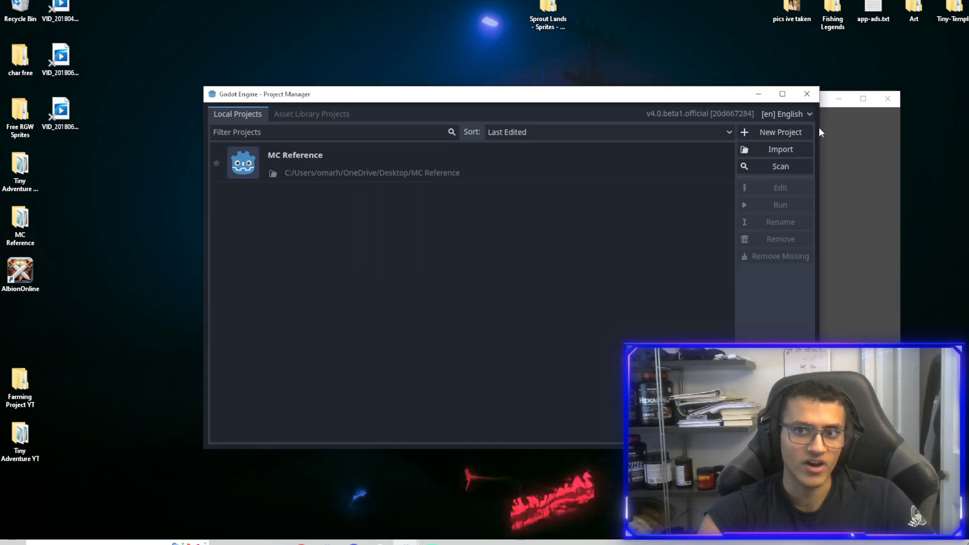
{"action": "left_click", "coordinate": [855, 143]}
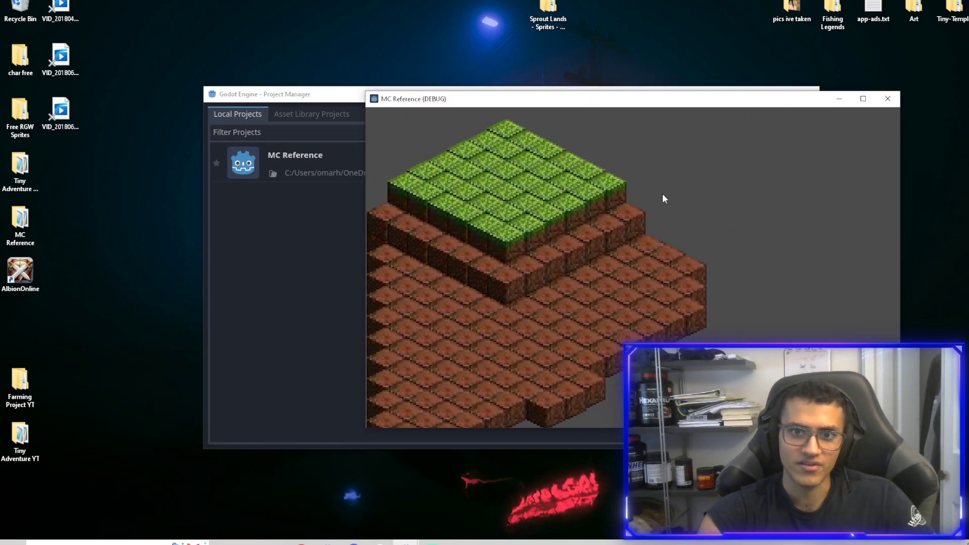
{"action": "mouse_move", "coordinate": [610, 159]}
{"action": "left_mouse_down"}
{"action": "mouse_move", "coordinate": [654, 147]}
{"action": "mouse_move", "coordinate": [826, 171]}
{"action": "mouse_move", "coordinate": [768, 283]}
{"action": "mouse_move", "coordinate": [674, 318]}
{"action": "mouse_move", "coordinate": [798, 303]}
{"action": "mouse_move", "coordinate": [585, 334]}
{"action": "mouse_move", "coordinate": [745, 300]}
{"action": "mouse_move", "coordinate": [670, 342]}
{"action": "mouse_move", "coordinate": [522, 328]}
{"action": "mouse_move", "coordinate": [531, 343]}
{"action": "mouse_move", "coordinate": [654, 283]}
{"action": "mouse_move", "coordinate": [463, 358]}
{"action": "mouse_move", "coordinate": [531, 382]}
{"action": "mouse_move", "coordinate": [518, 304]}
{"action": "mouse_move", "coordinate": [634, 247]}
{"action": "mouse_move", "coordinate": [615, 196]}
{"action": "mouse_move", "coordinate": [492, 215]}
{"action": "mouse_move", "coordinate": [456, 168]}
{"action": "left_mouse_up"}
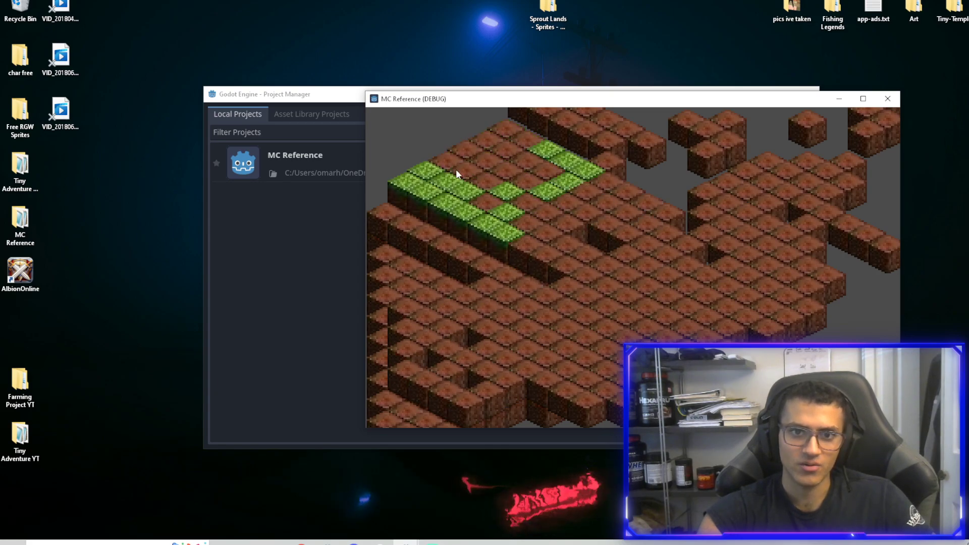
{"action": "left_click", "coordinate": [887, 99]}
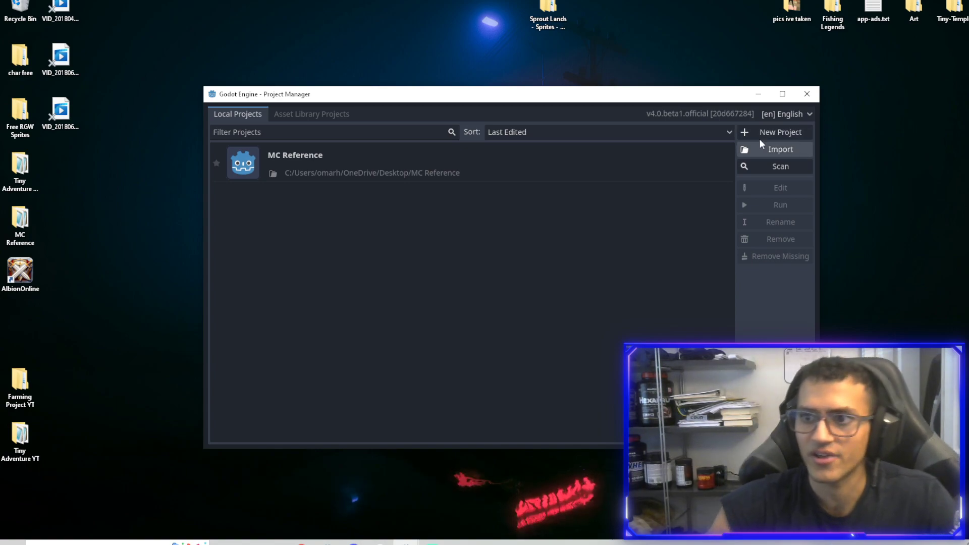
- Start a new project with version control metadata set to None and try creating it in the default Documents folder
{"action": "left_click", "coordinate": [773, 132]}
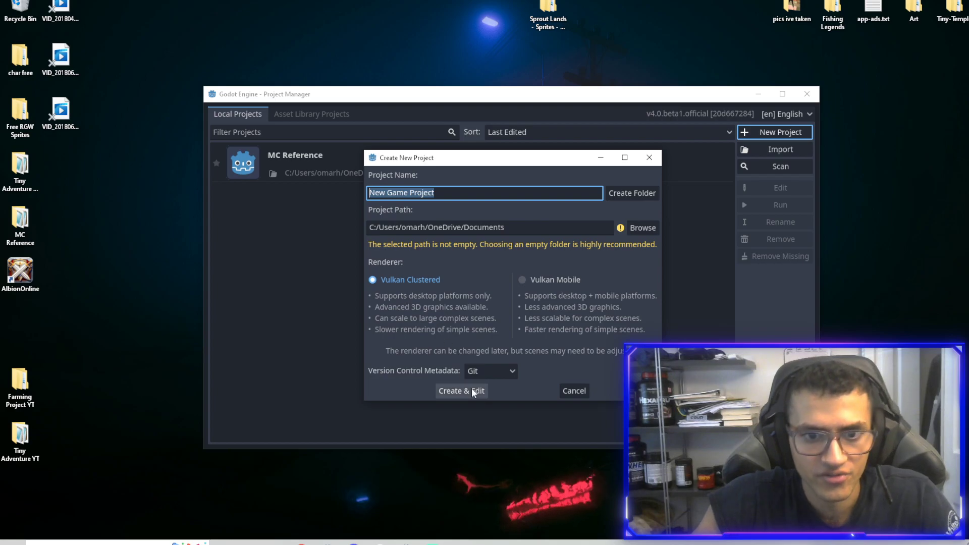
{"action": "left_click", "coordinate": [500, 371]}
{"action": "left_click", "coordinate": [485, 386]}
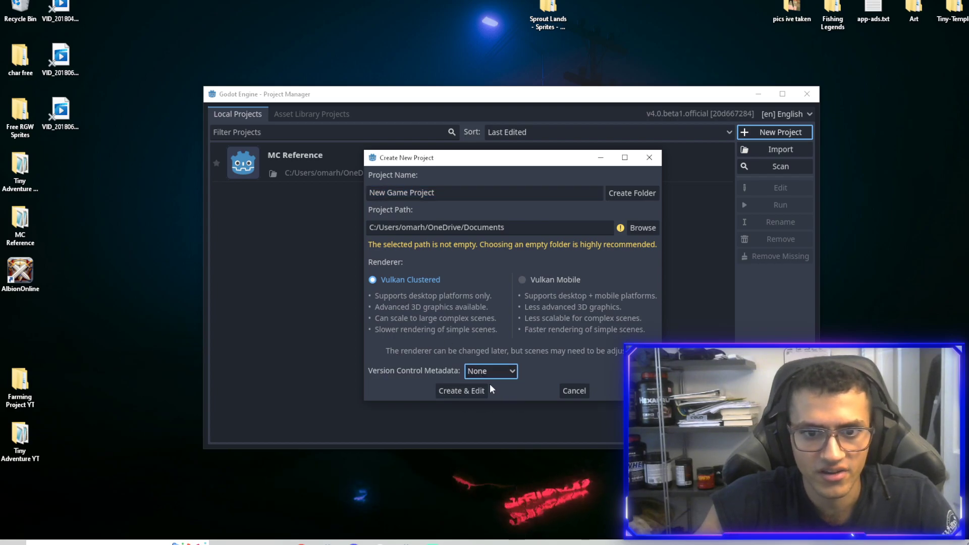
{"action": "left_click", "coordinate": [465, 390]}
{"action": "left_click", "coordinate": [556, 301]}
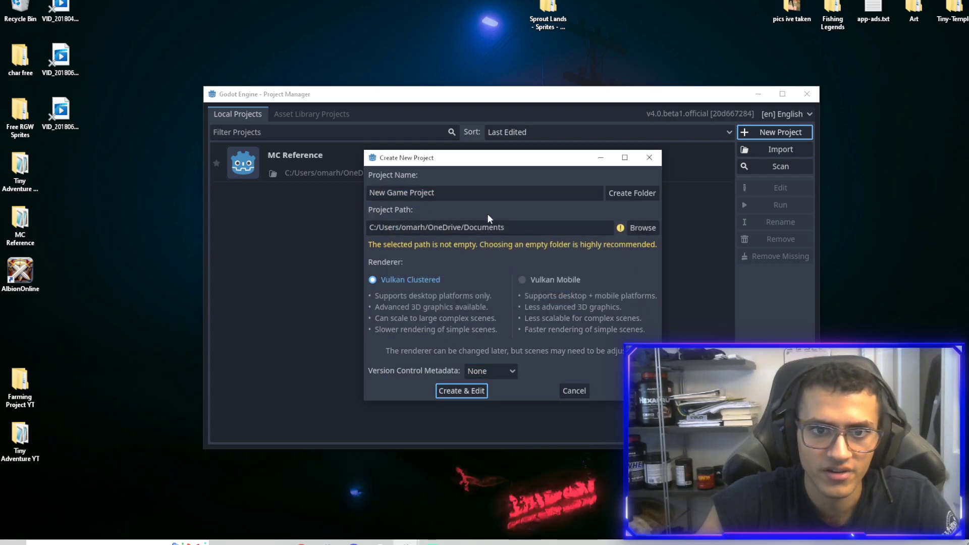
- Browse to the OneDrive Desktop folder and use it as the new project's path
{"action": "left_click", "coordinate": [642, 227]}
{"action": "left_click", "coordinate": [268, 94]}
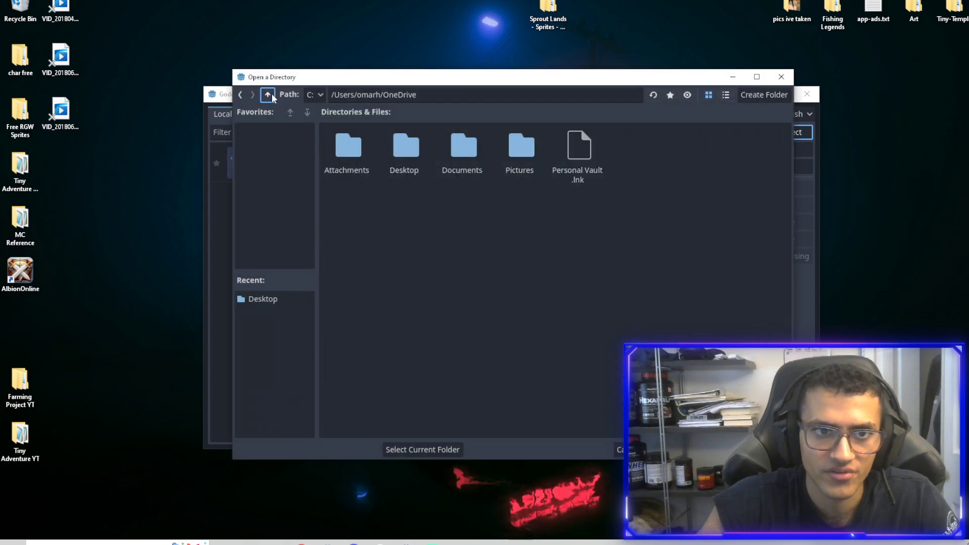
{"action": "double_click", "coordinate": [408, 146]}
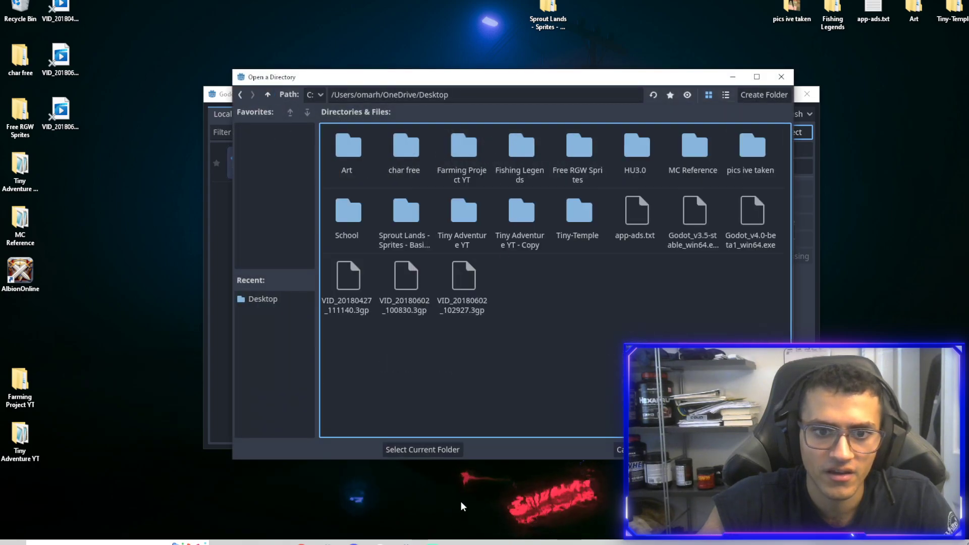
{"action": "left_click", "coordinate": [429, 452]}
- Name the project MC YT and create a matching folder for it on the Desktop
{"action": "double_click", "coordinate": [444, 193]}
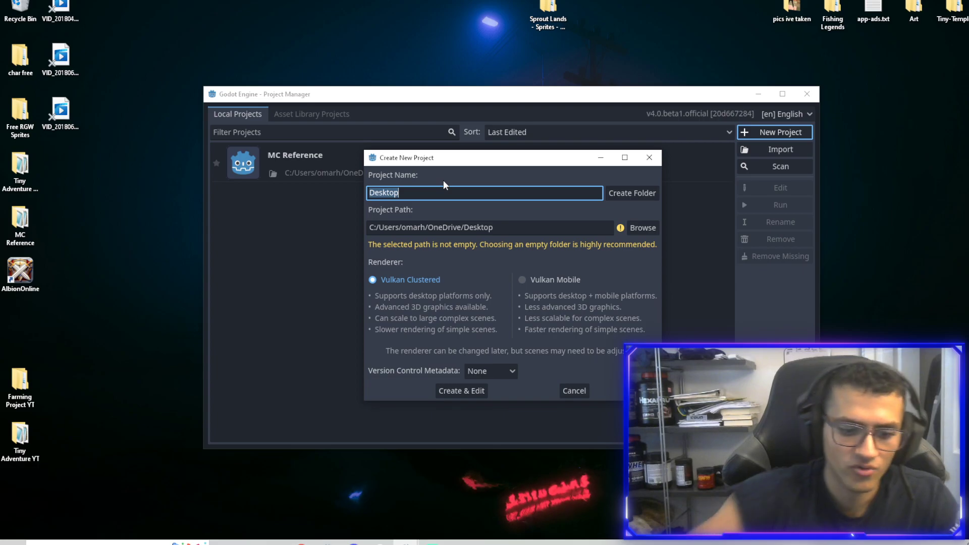
{"action": "type", "text": "MC YT"}
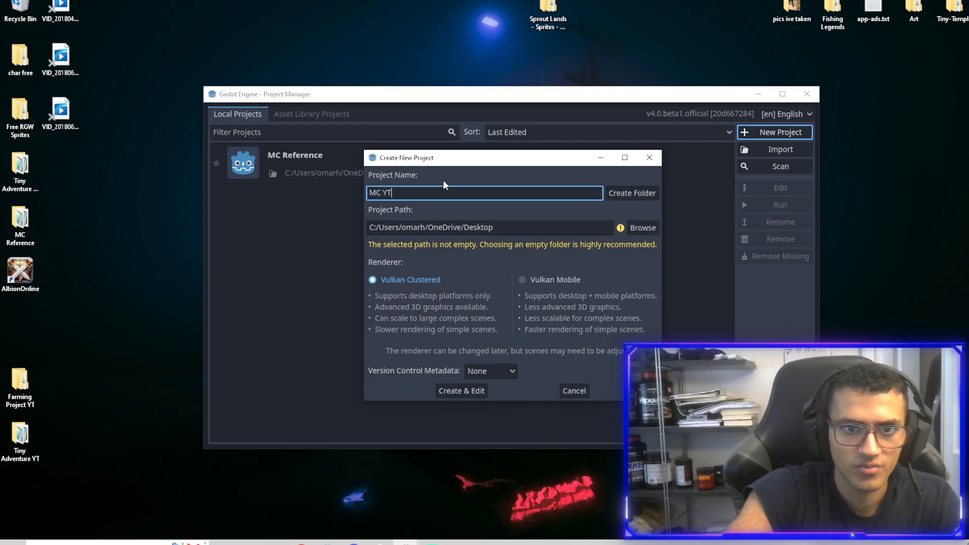
{"action": "left_click", "coordinate": [646, 192]}
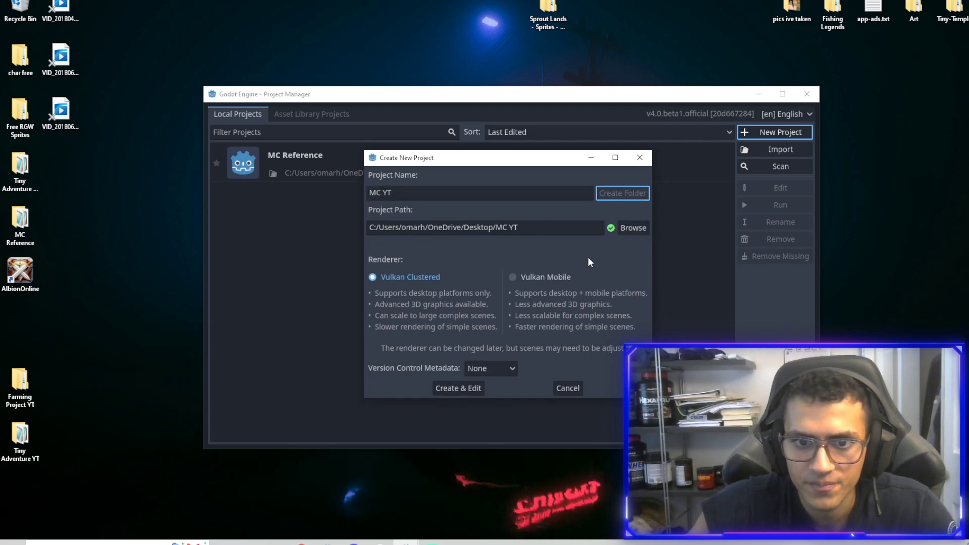
- Choose the Vulkan Mobile renderer, keep version control metadata at None, and create the project for editing
{"action": "left_click", "coordinate": [531, 281]}
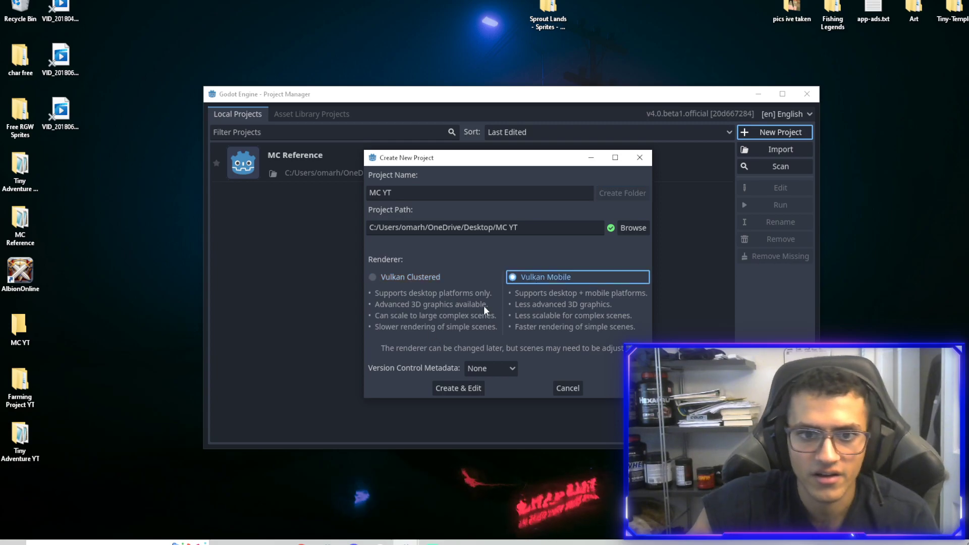
{"action": "left_click_drag", "start_coordinate": [466, 162], "coordinate": [491, 172]}
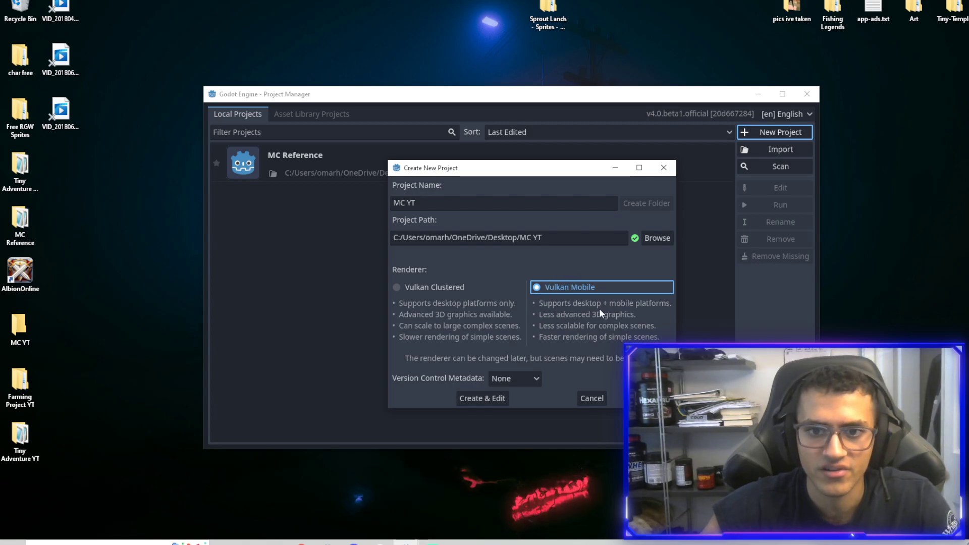
{"action": "left_click", "coordinate": [513, 379]}
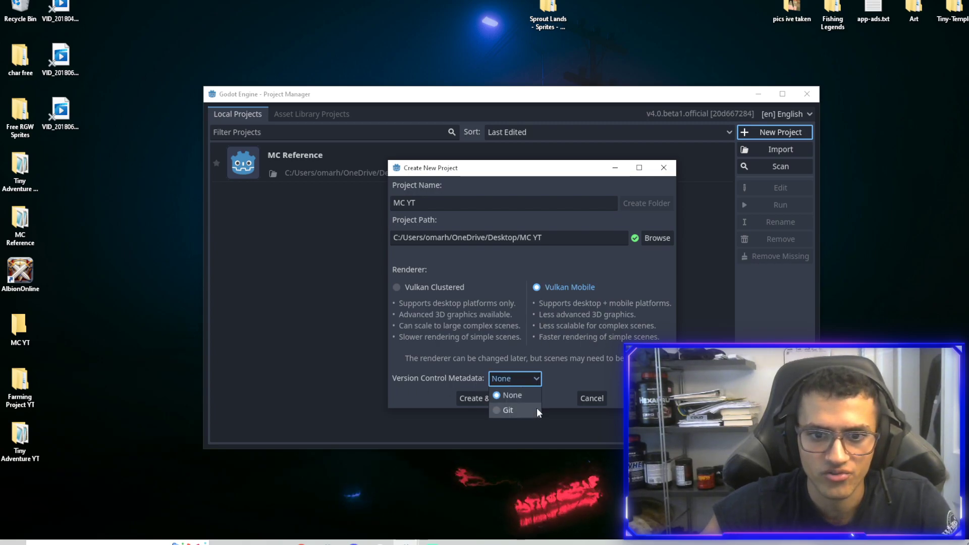
{"action": "left_click", "coordinate": [512, 394]}
{"action": "left_click", "coordinate": [514, 381]}
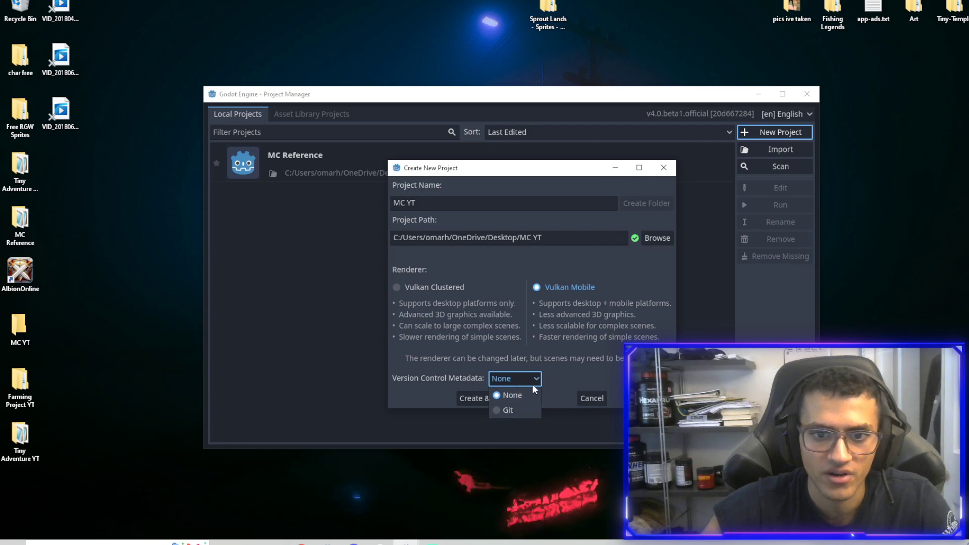
{"action": "left_click", "coordinate": [577, 343]}
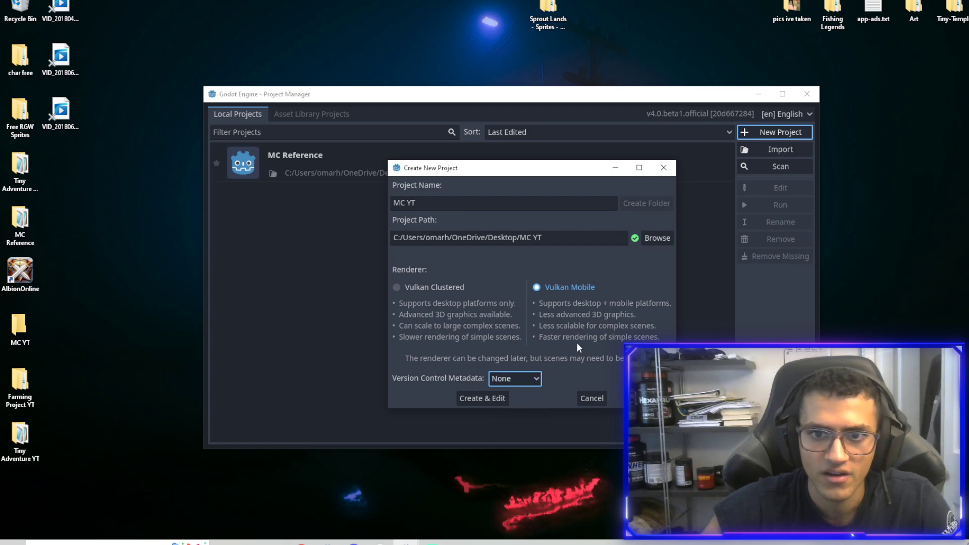
{"action": "left_click", "coordinate": [484, 399]}
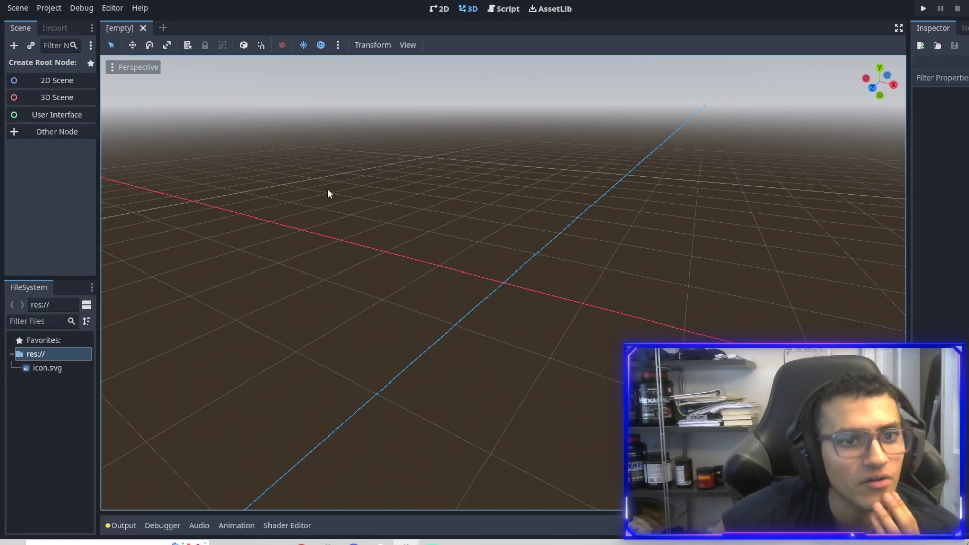
- In the 2D workspace, create a 2D scene with the root node named World and save it as world.tscn
{"action": "left_click", "coordinate": [435, 10]}
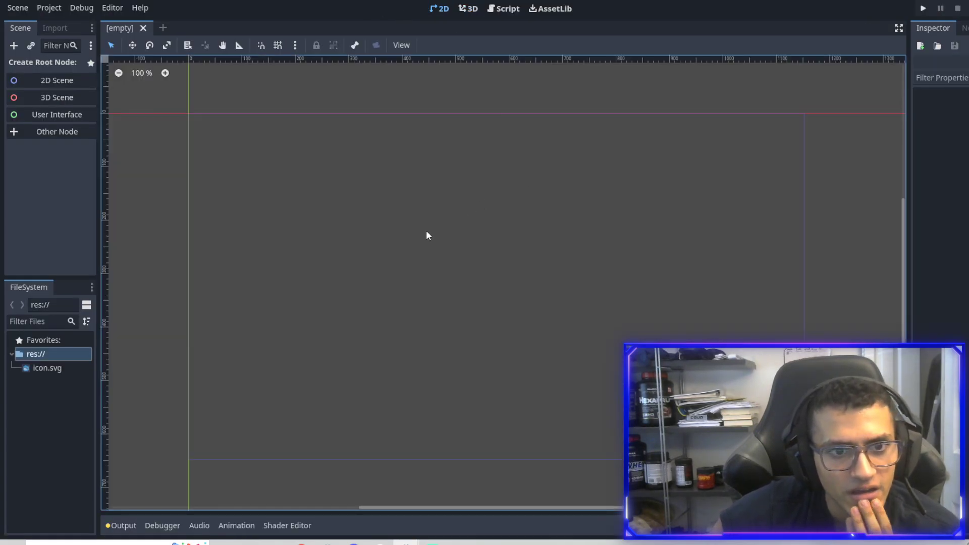
{"action": "left_click_drag", "start_coordinate": [103, 353], "coordinate": [130, 349]}
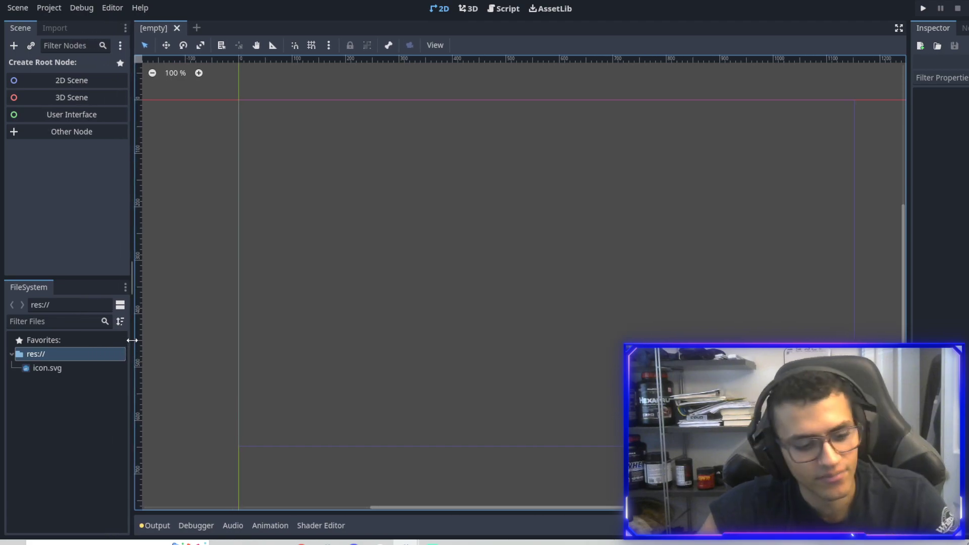
{"action": "left_click", "coordinate": [72, 80]}
{"action": "double_click", "coordinate": [83, 62]}
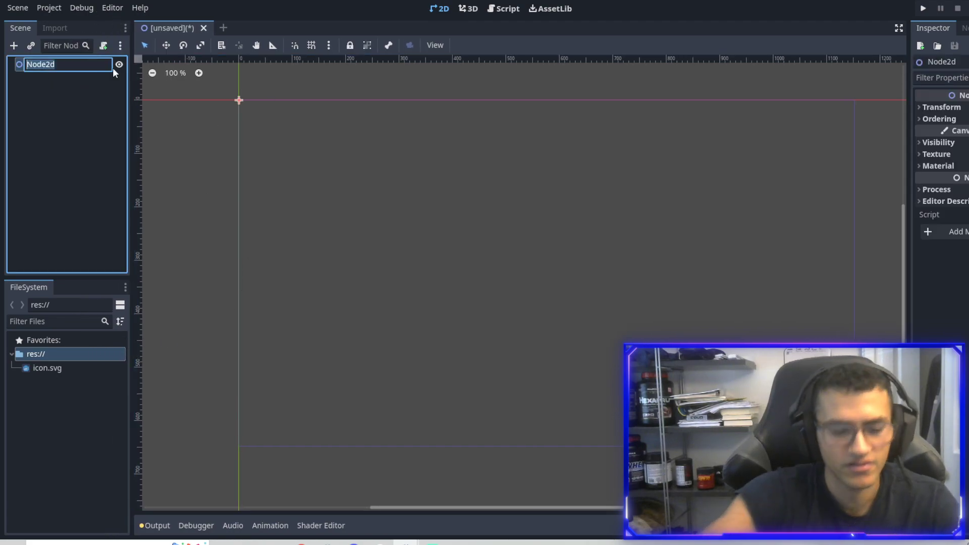
{"action": "type", "text": "World"}
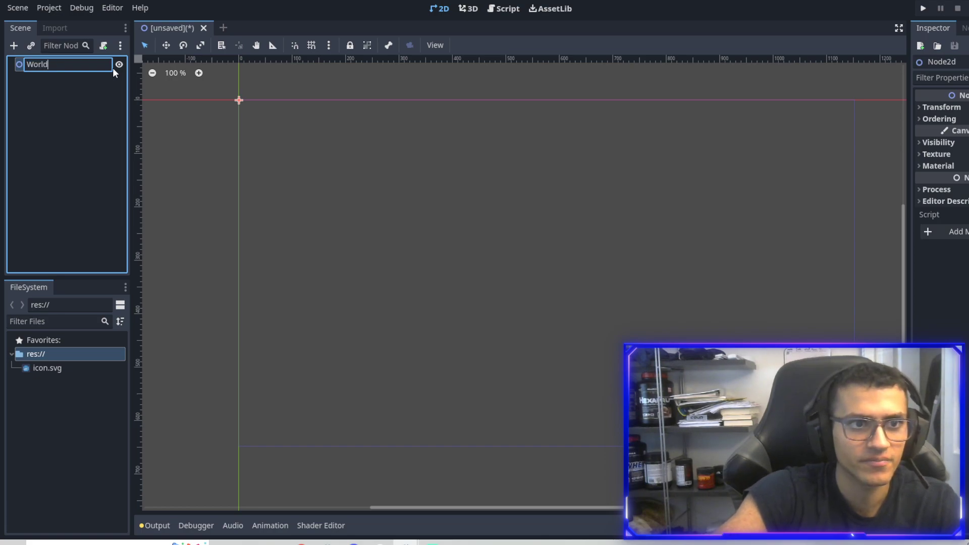
{"action": "key", "text": "Return"}
{"action": "key", "text": "ctrl+s"}
{"action": "key", "text": "Return"}
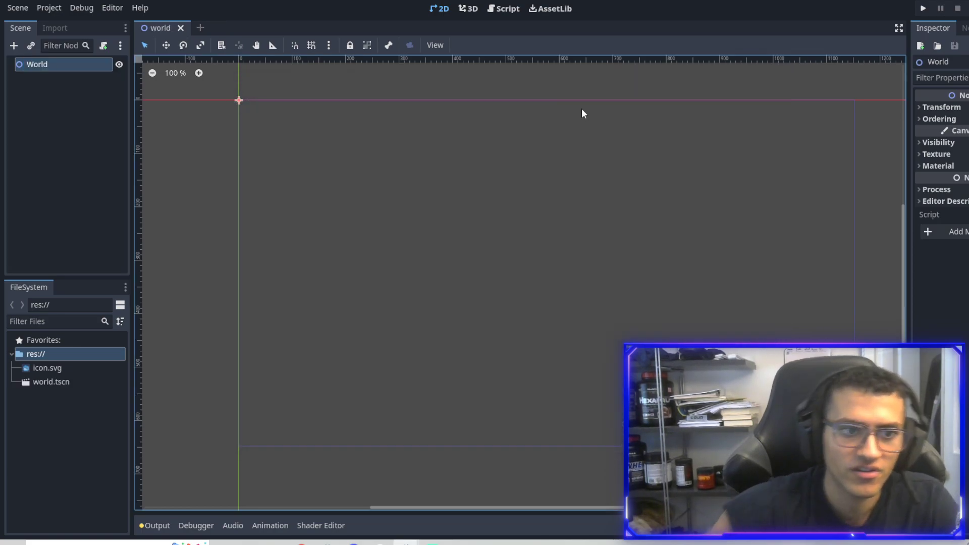
- Run the project with the current scene as the main scene and close the game window
{"action": "left_click", "coordinate": [924, 10]}
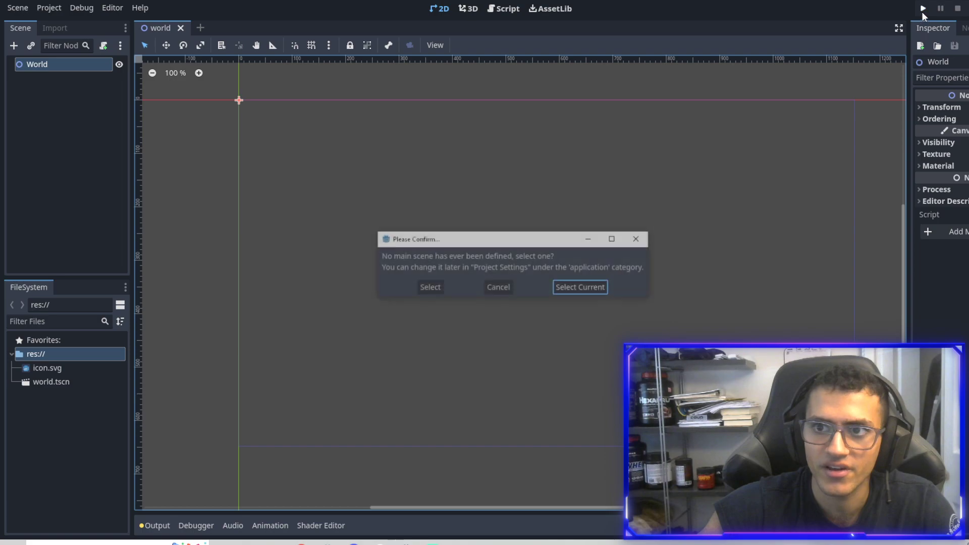
{"action": "left_click", "coordinate": [581, 284]}
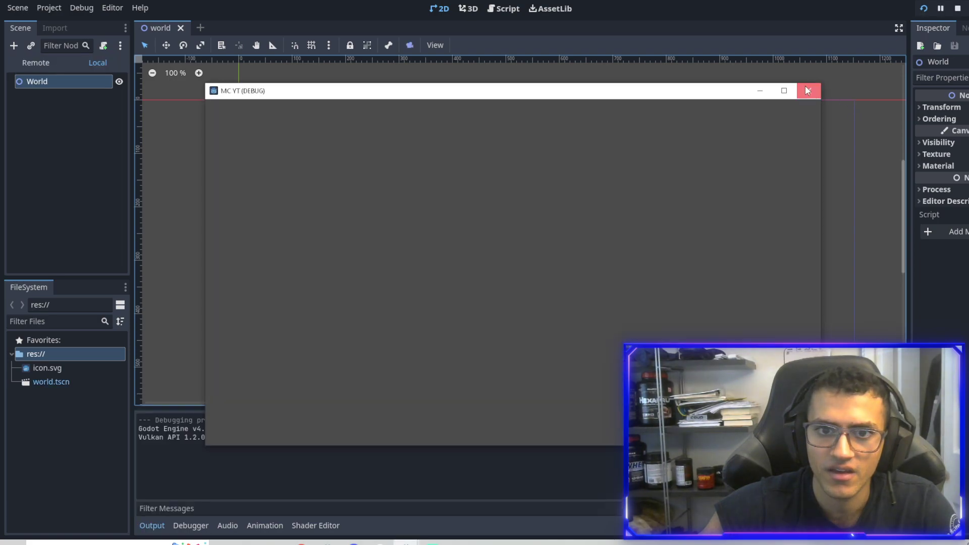
{"action": "left_click", "coordinate": [809, 90]}
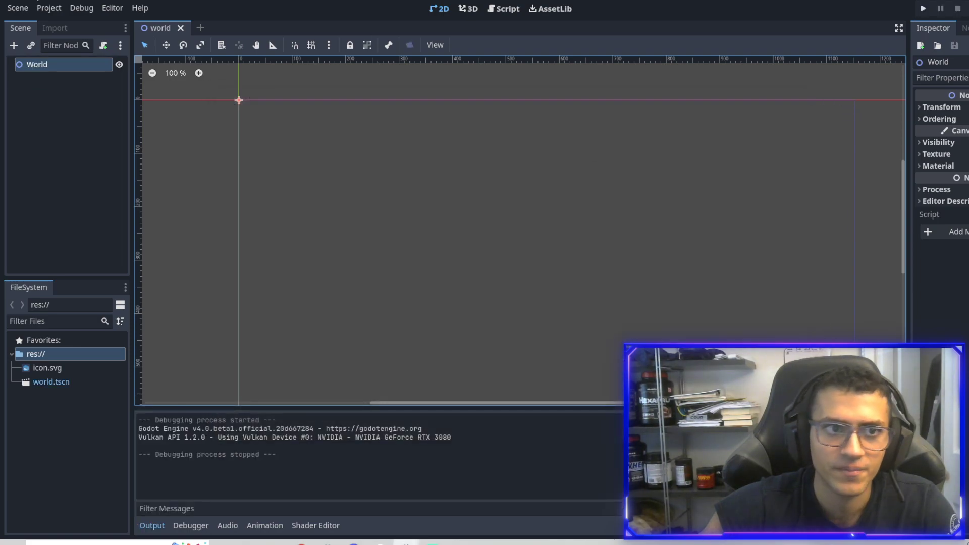
- Open the display window category of the project settings and enable advanced settings
{"action": "left_click", "coordinate": [49, 7]}
{"action": "left_click", "coordinate": [64, 26]}
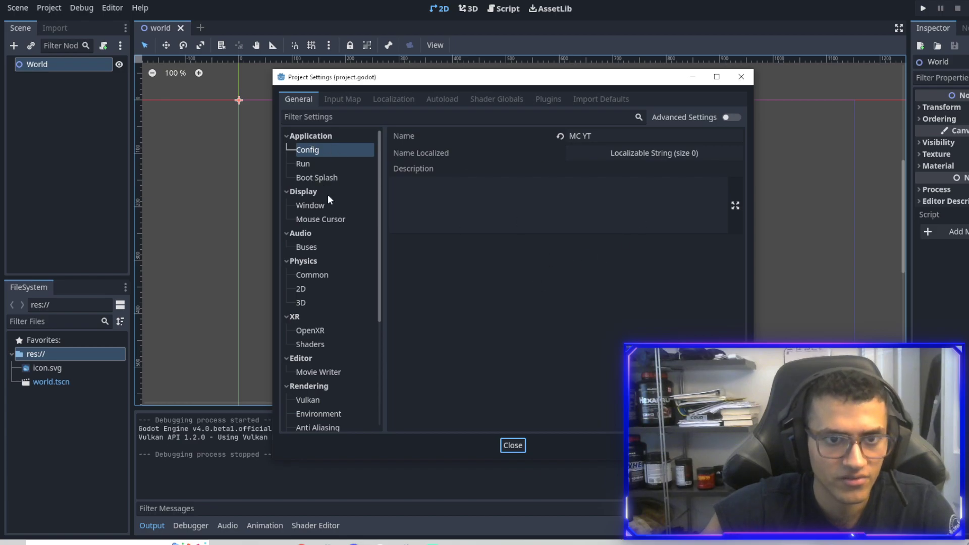
{"action": "left_click", "coordinate": [324, 207]}
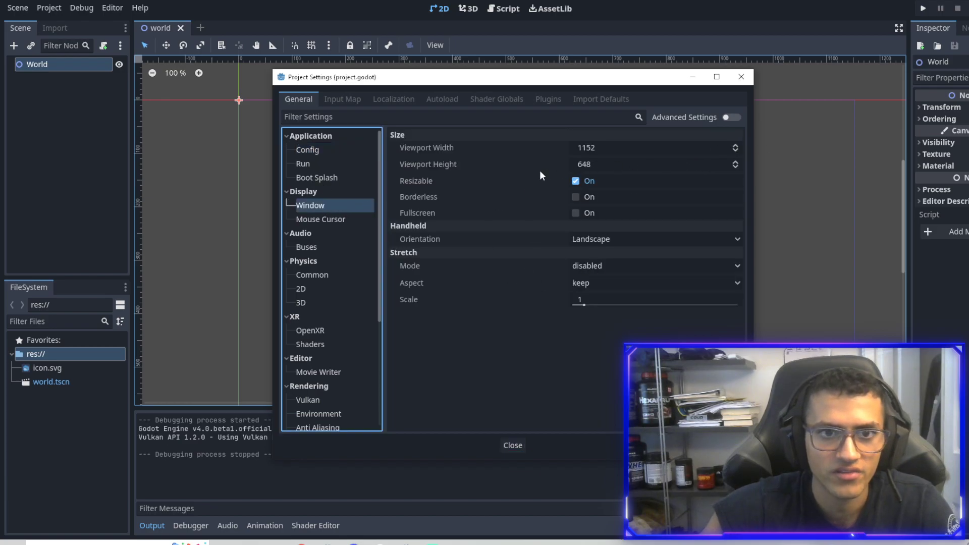
{"action": "left_click", "coordinate": [732, 118]}
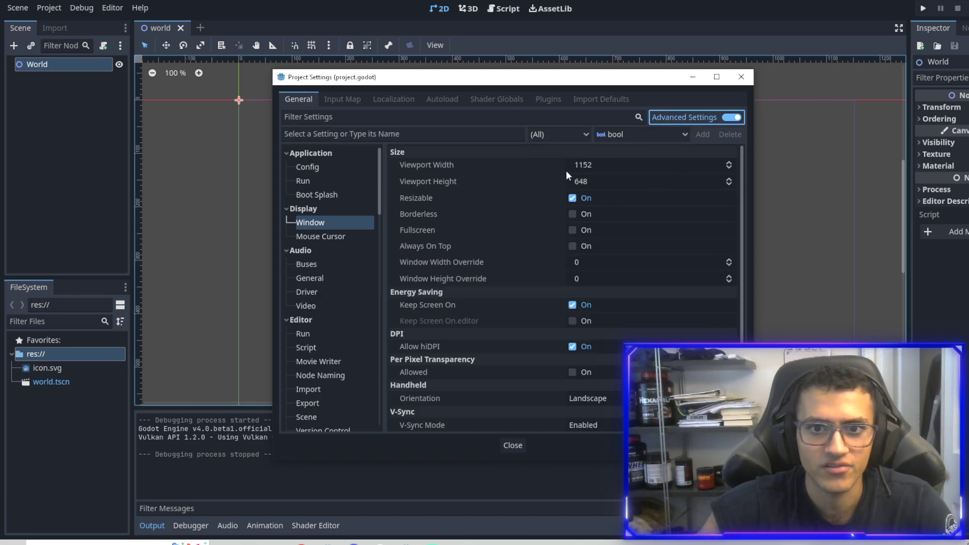
- Set the viewport width to 500 and the viewport height to 300
{"action": "left_click", "coordinate": [601, 164]}
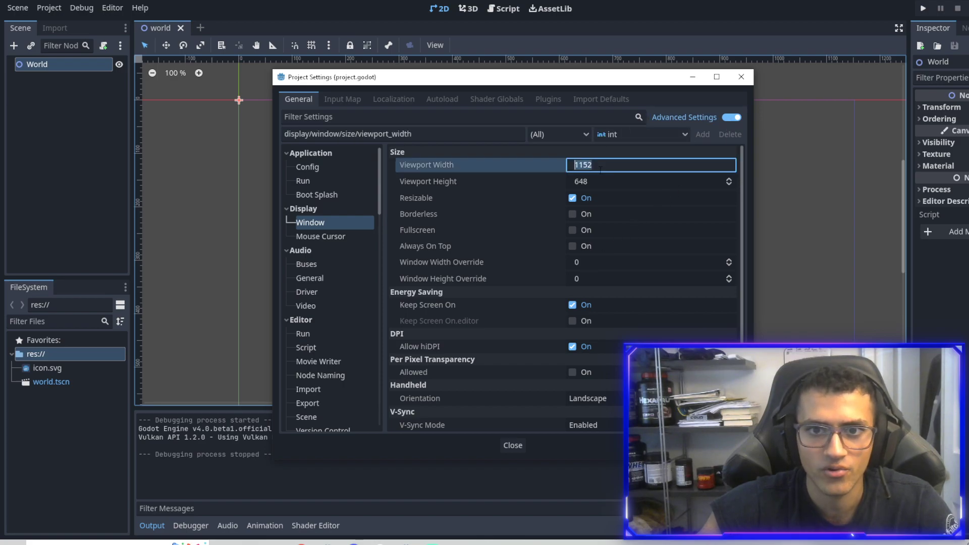
{"action": "type", "text": "500"}
{"action": "key", "text": "Tab"}
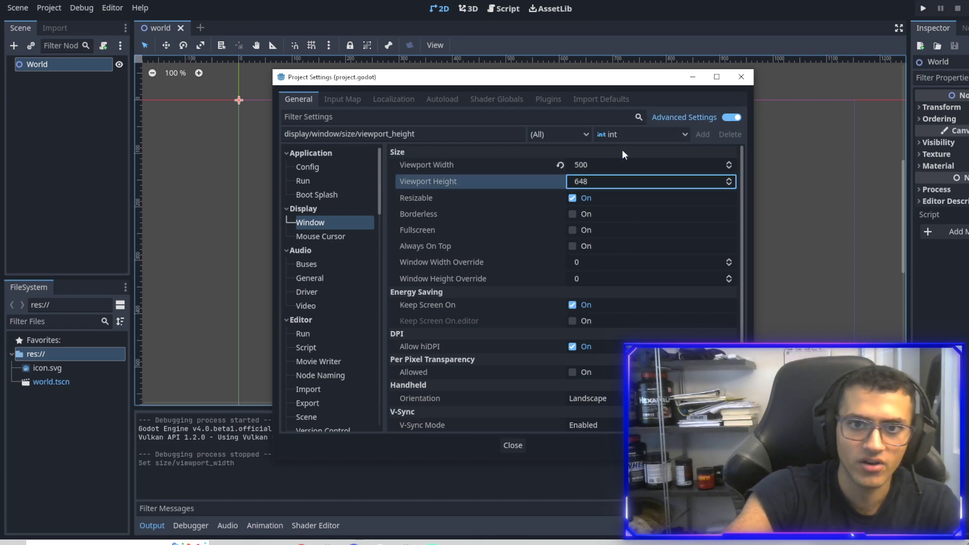
{"action": "double_click", "coordinate": [605, 182]}
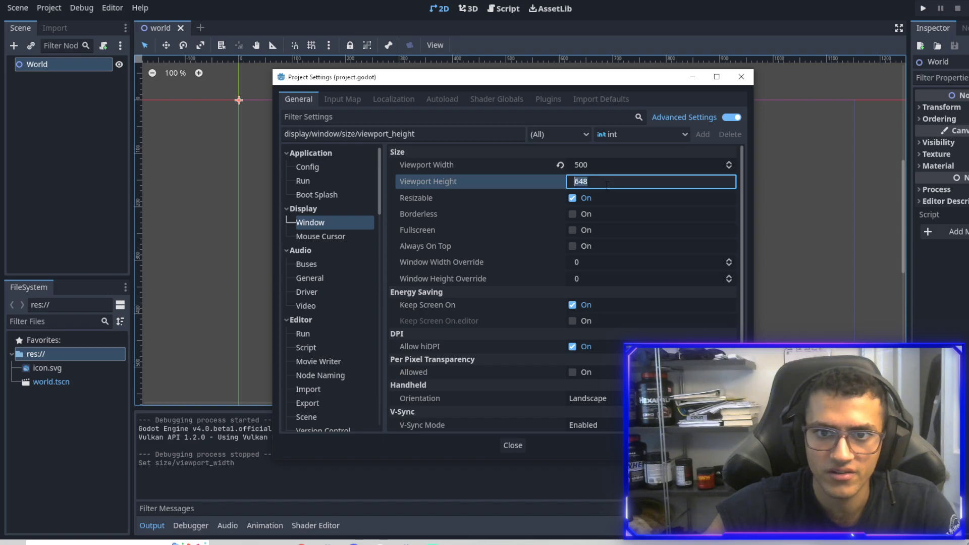
{"action": "type", "text": "300"}
{"action": "key", "text": "Return"}
- Set the window width override to 1000 and the window height override to 600
{"action": "left_click", "coordinate": [601, 259]}
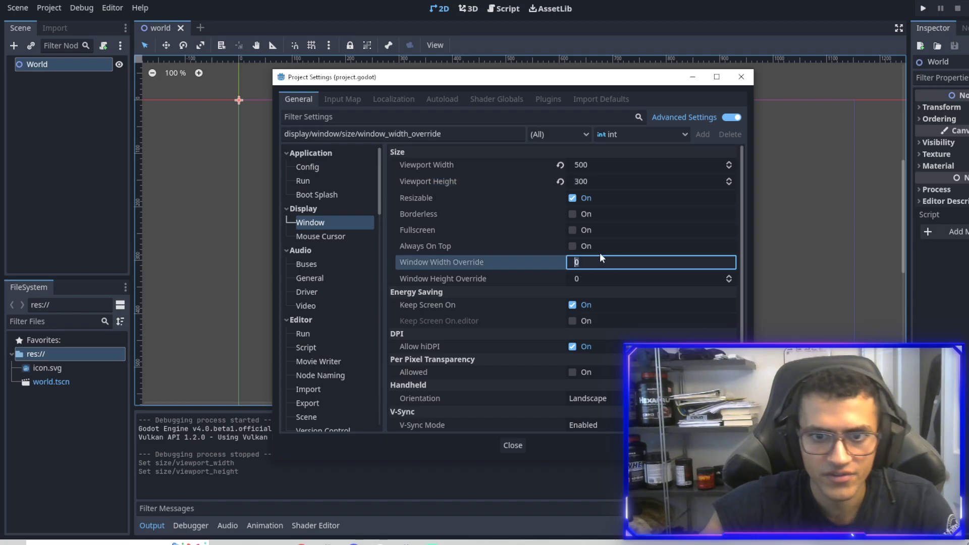
{"action": "type", "text": "1000"}
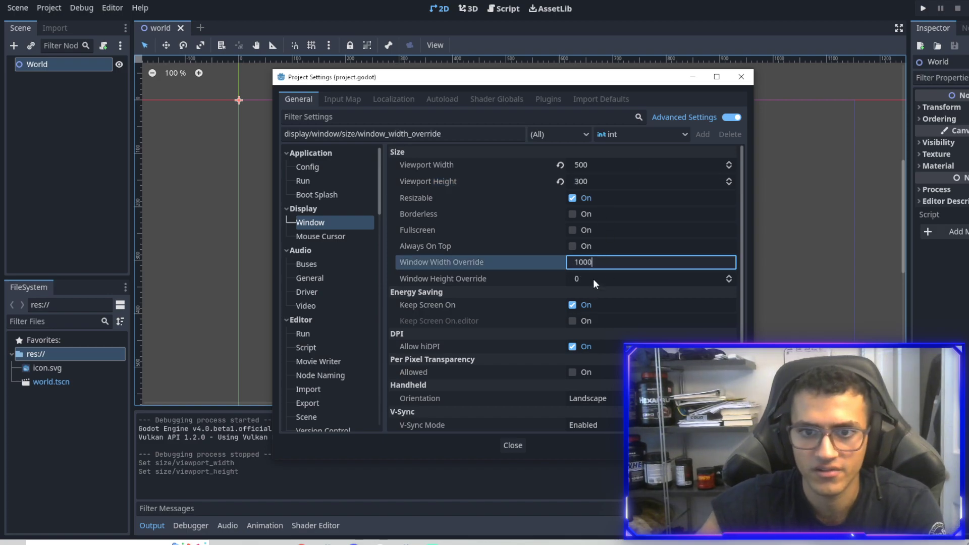
{"action": "key", "text": "Return"}
{"action": "left_click", "coordinate": [603, 279]}
{"action": "type", "text": "6"}
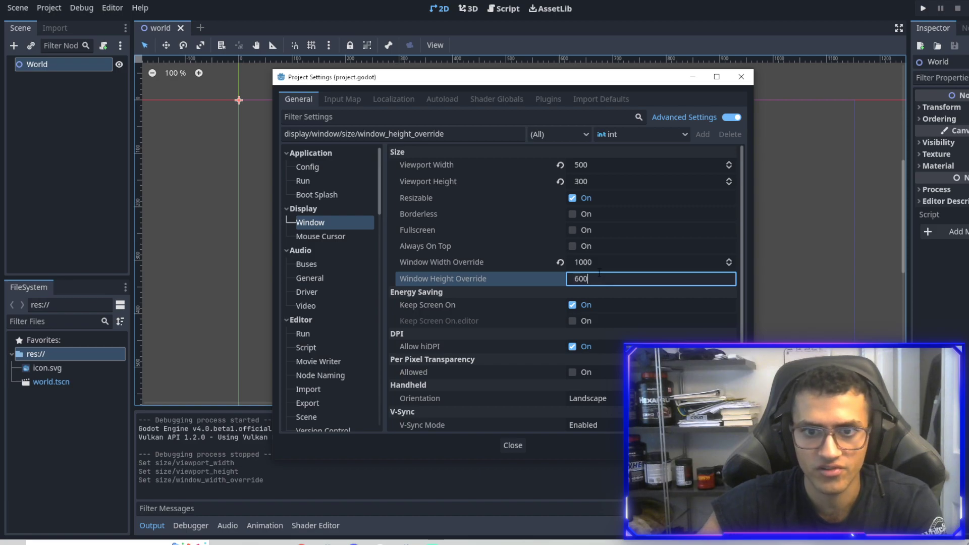
{"action": "type", "text": "00"}
{"action": "key", "text": "Return"}
- Allow per-pixel transparency in the display window settings and close the project settings
{"action": "scroll", "coordinate": [476, 287], "scroll_direction": "down", "scroll_amount": 4}
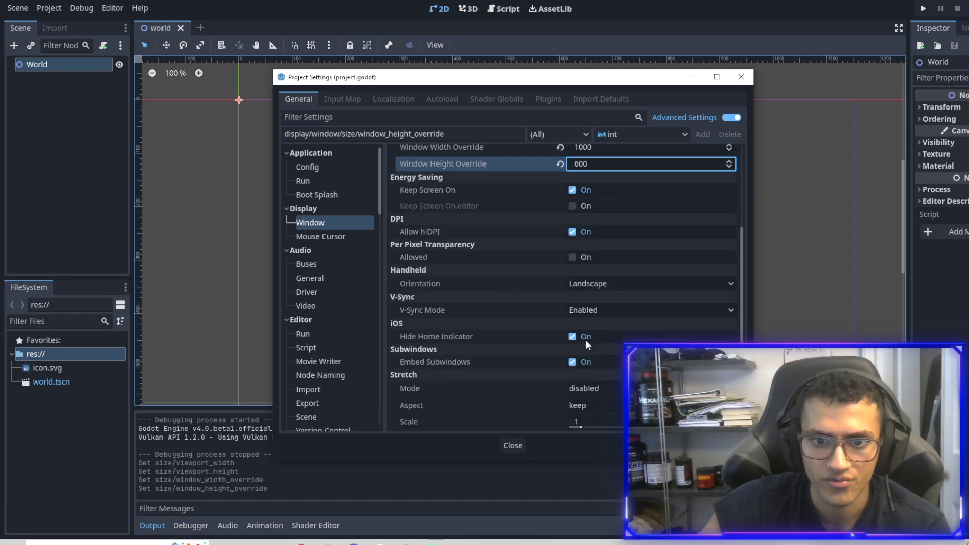
{"action": "left_click", "coordinate": [573, 386]}
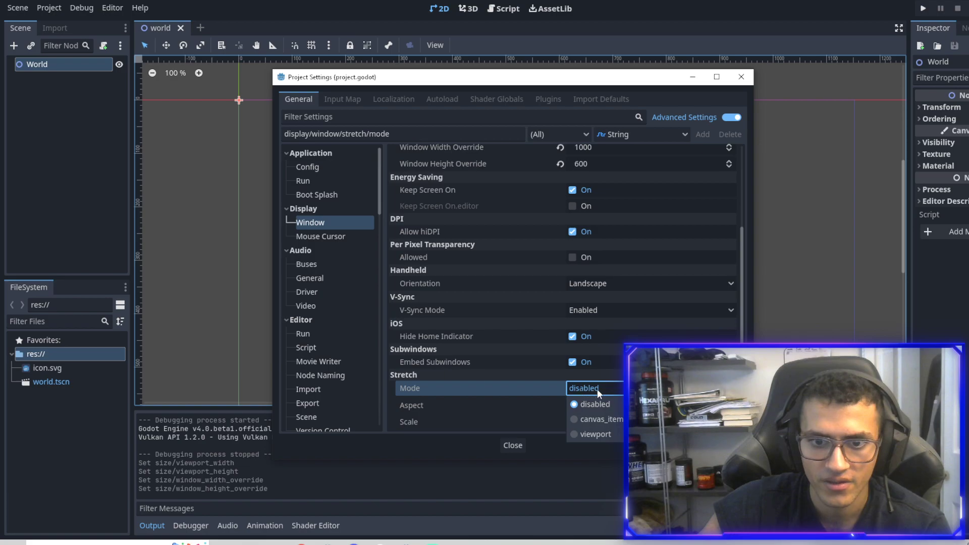
{"action": "left_click", "coordinate": [597, 389]}
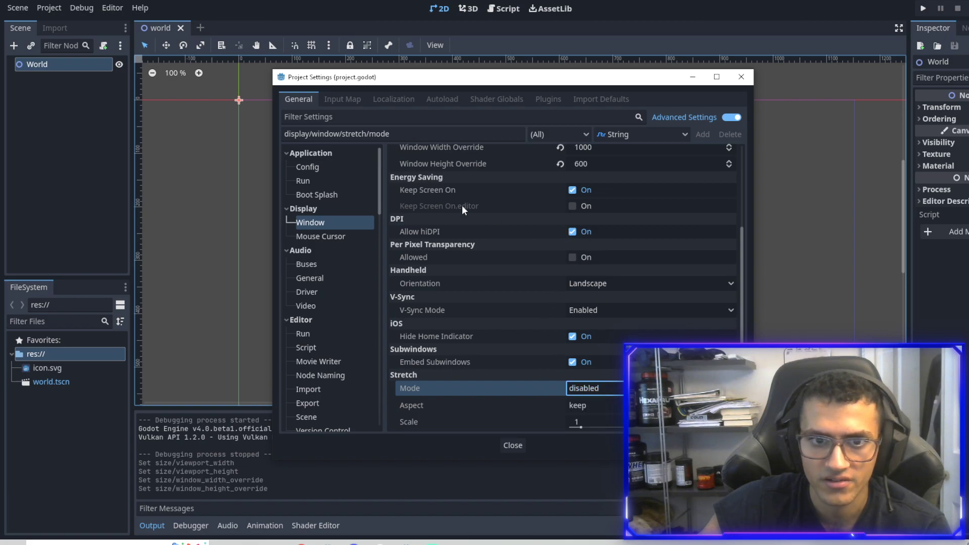
{"action": "left_click", "coordinate": [572, 257]}
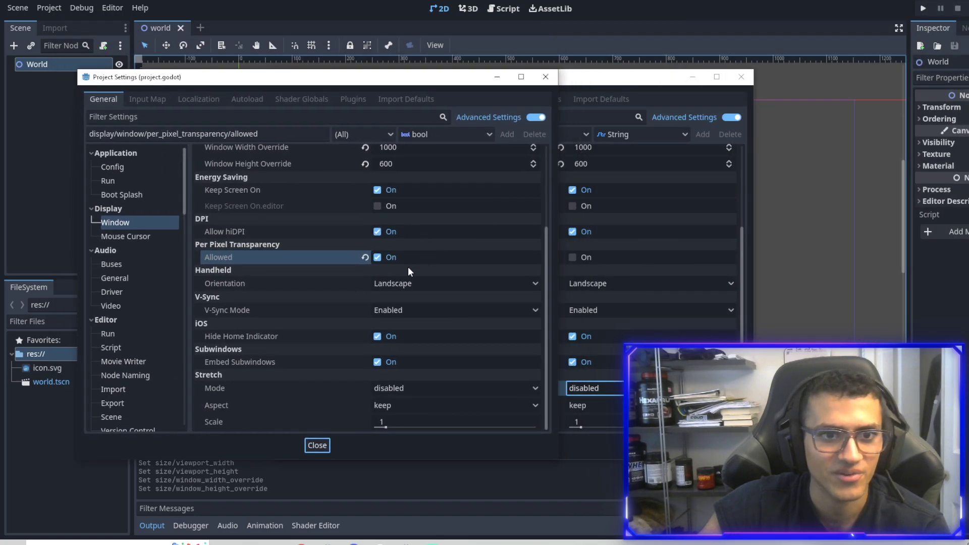
{"action": "scroll", "coordinate": [384, 272], "scroll_direction": "up", "scroll_amount": 4}
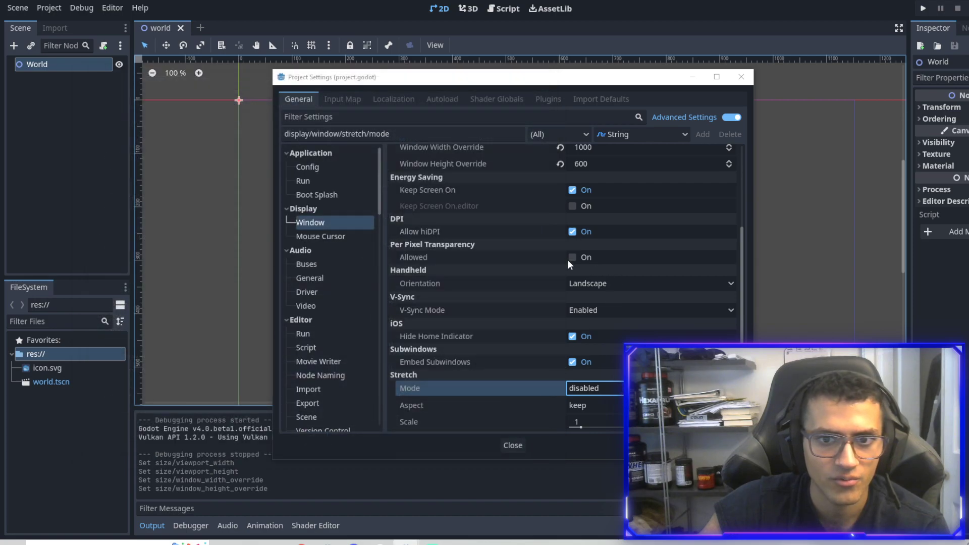
{"action": "left_click", "coordinate": [572, 258]}
{"action": "scroll", "coordinate": [510, 265], "scroll_direction": "up", "scroll_amount": 4}
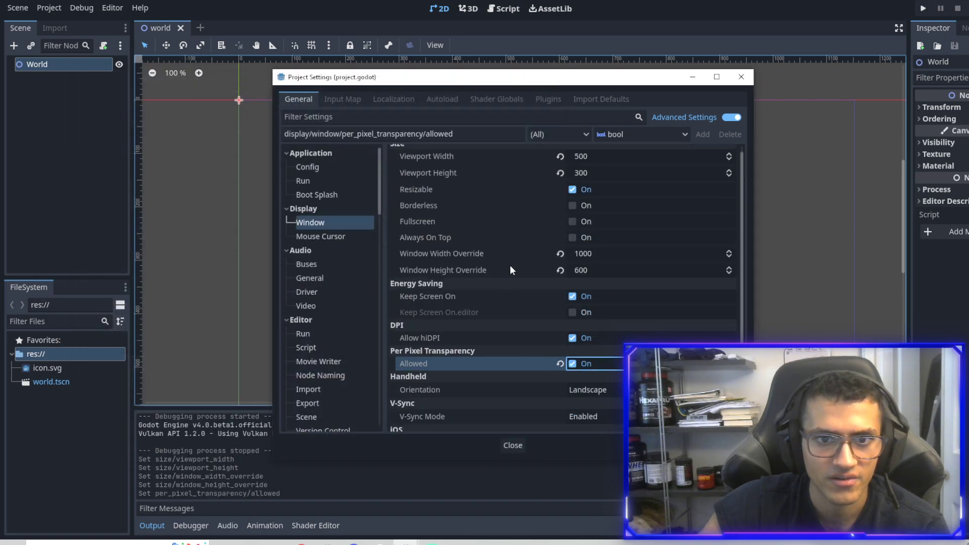
{"action": "scroll", "coordinate": [570, 429], "scroll_direction": "down", "scroll_amount": 3}
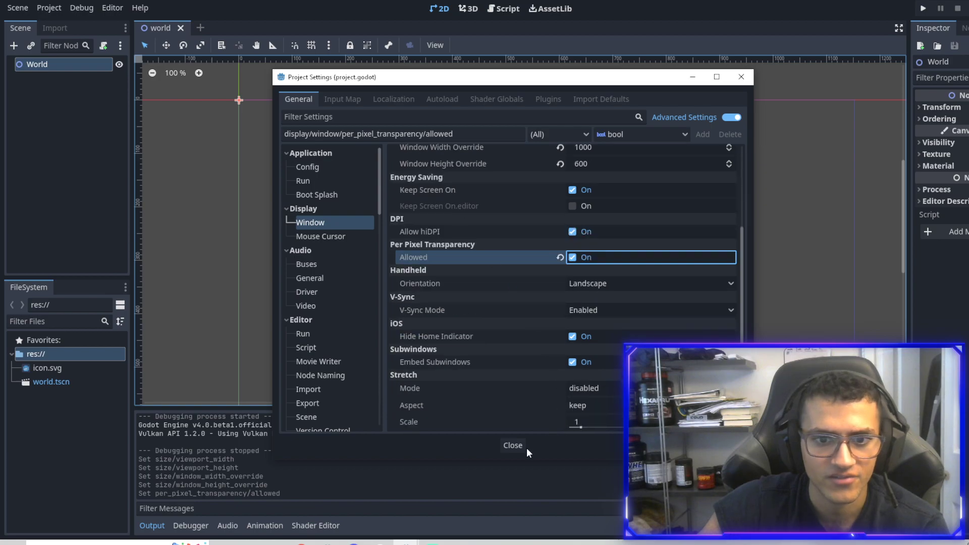
{"action": "left_click", "coordinate": [513, 445]}
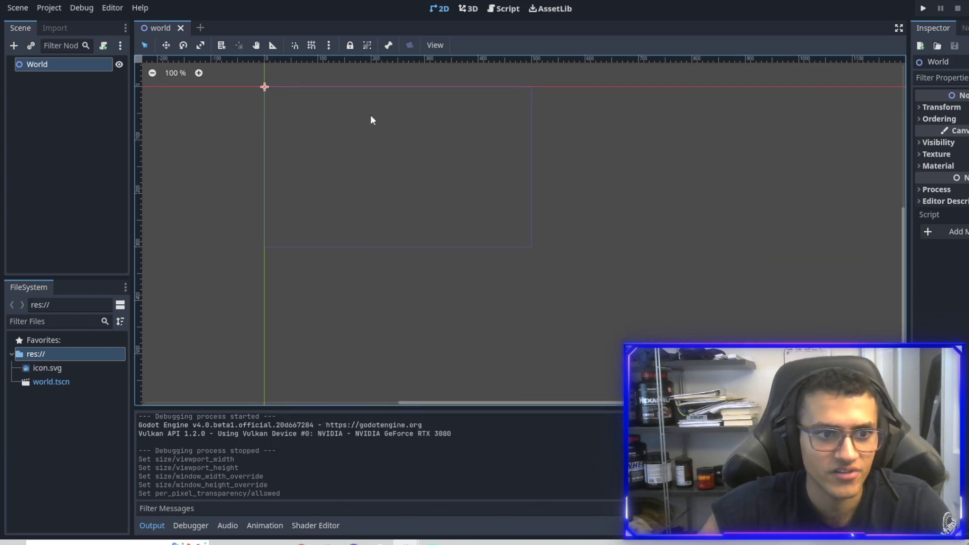
- Add icon.svg to the World scene as a sprite and move it to position (86, 86)
{"action": "scroll", "coordinate": [371, 120], "scroll_direction": "up", "scroll_amount": 7}
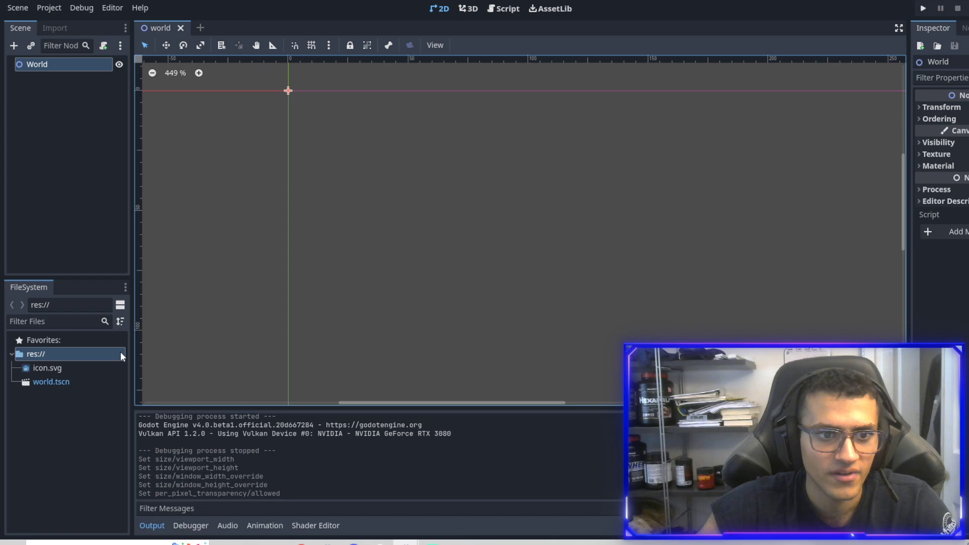
{"action": "left_click_drag", "start_coordinate": [113, 368], "coordinate": [415, 214]}
{"action": "left_click_drag", "start_coordinate": [366, 156], "coordinate": [447, 237]}
{"action": "scroll", "coordinate": [432, 232], "scroll_direction": "down", "scroll_amount": 4}
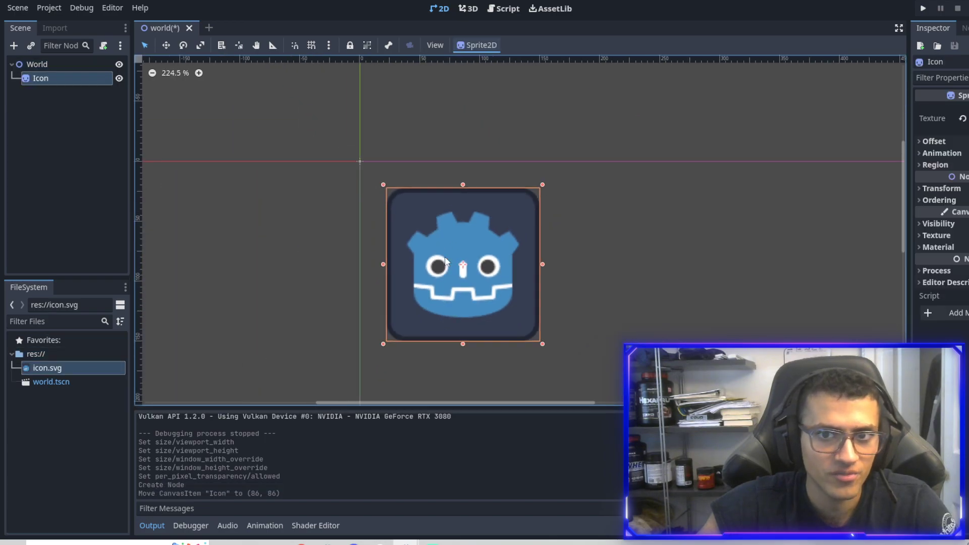
- Look through the import settings of icon.svg for texture filtering and widen the import and inspector docks
{"action": "scroll", "coordinate": [477, 223], "scroll_direction": "up", "scroll_amount": 4}
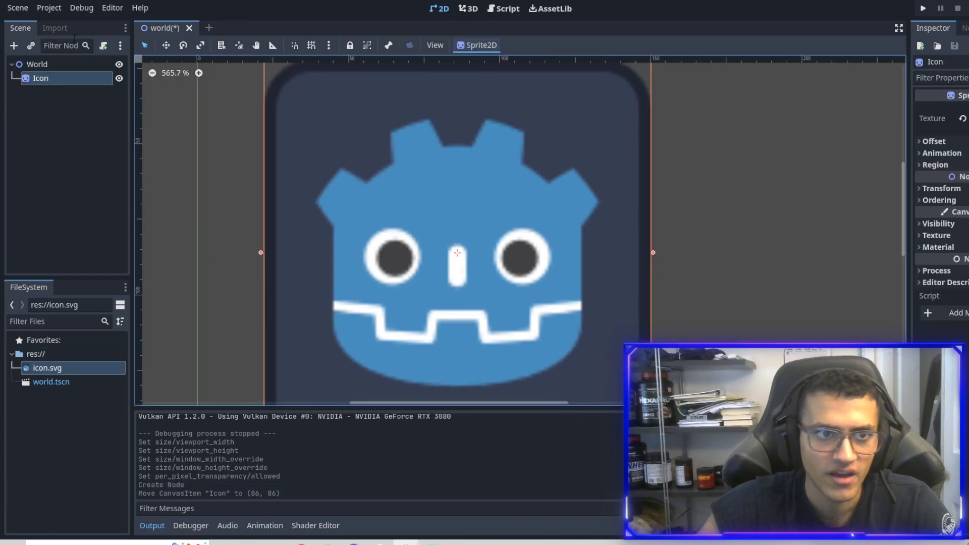
{"action": "left_click", "coordinate": [54, 28]}
{"action": "scroll", "coordinate": [122, 178], "scroll_direction": "down", "scroll_amount": 3}
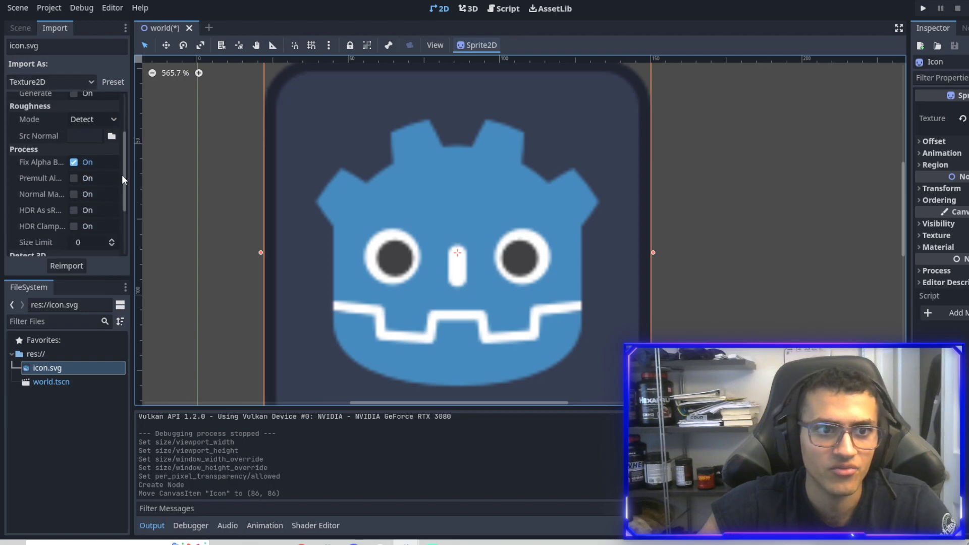
{"action": "left_click_drag", "start_coordinate": [131, 154], "coordinate": [177, 156]}
{"action": "scroll", "coordinate": [96, 168], "scroll_direction": "up", "scroll_amount": 3}
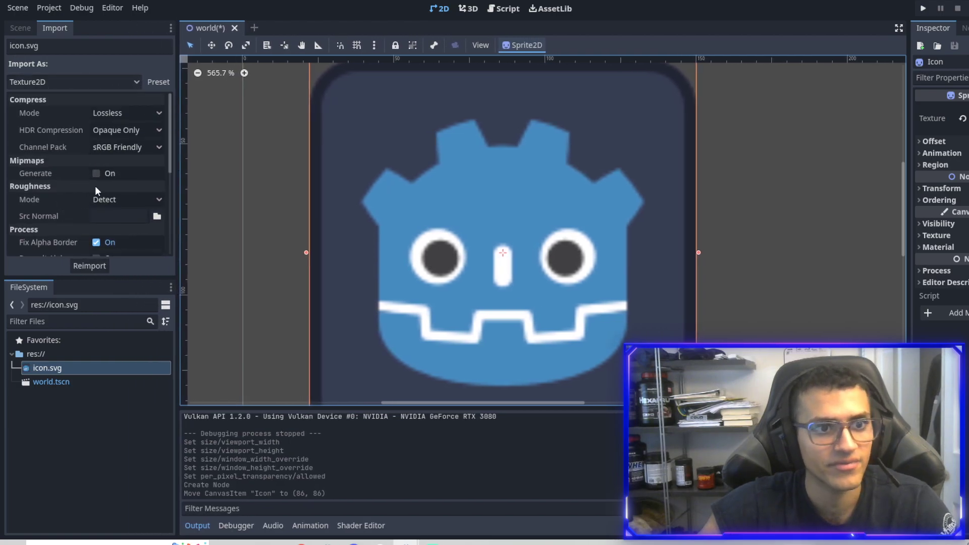
{"action": "scroll", "coordinate": [595, 228], "scroll_direction": "up", "scroll_amount": 8}
{"action": "scroll", "coordinate": [706, 245], "scroll_direction": "down", "scroll_amount": 12}
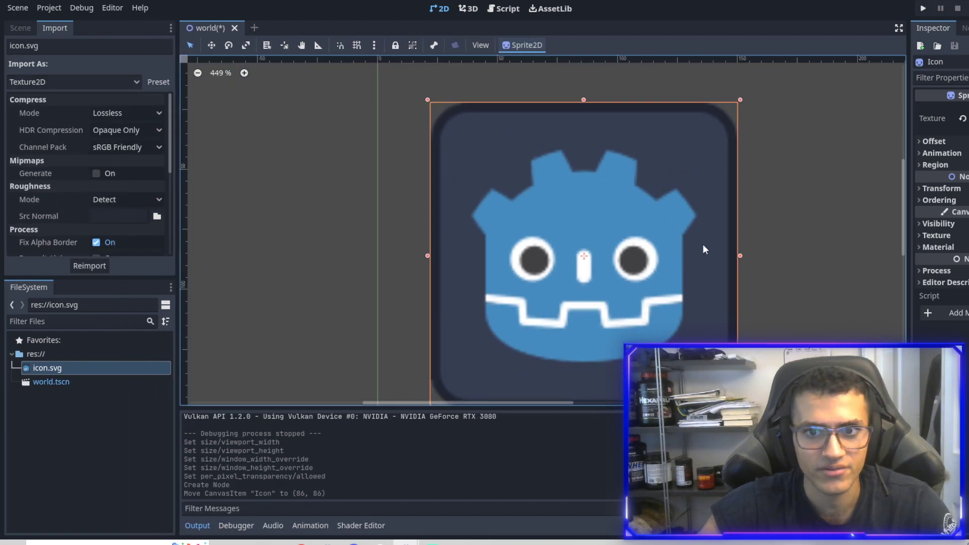
{"action": "left_click_drag", "start_coordinate": [908, 241], "coordinate": [838, 231]}
{"action": "scroll", "coordinate": [631, 145], "scroll_direction": "up", "scroll_amount": 12}
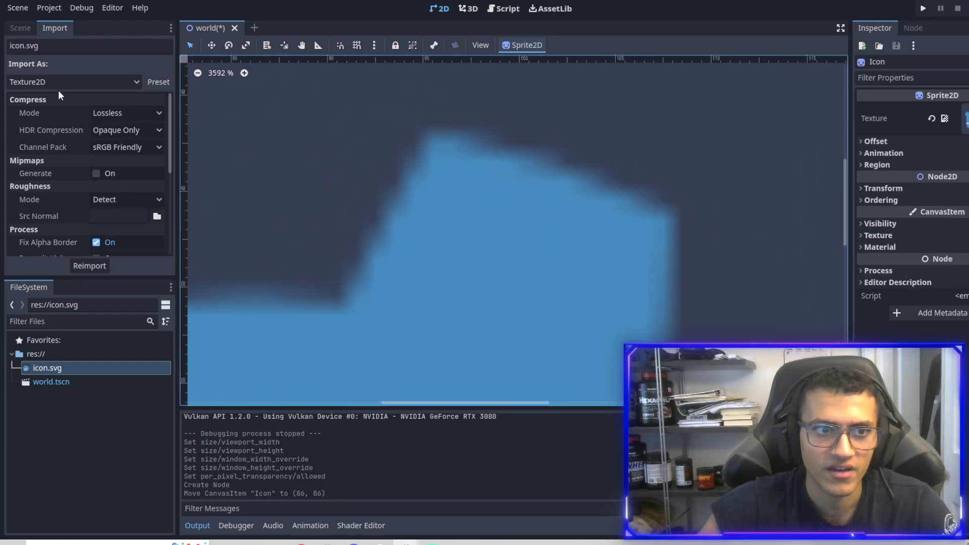
{"action": "scroll", "coordinate": [71, 166], "scroll_direction": "down", "scroll_amount": 5}
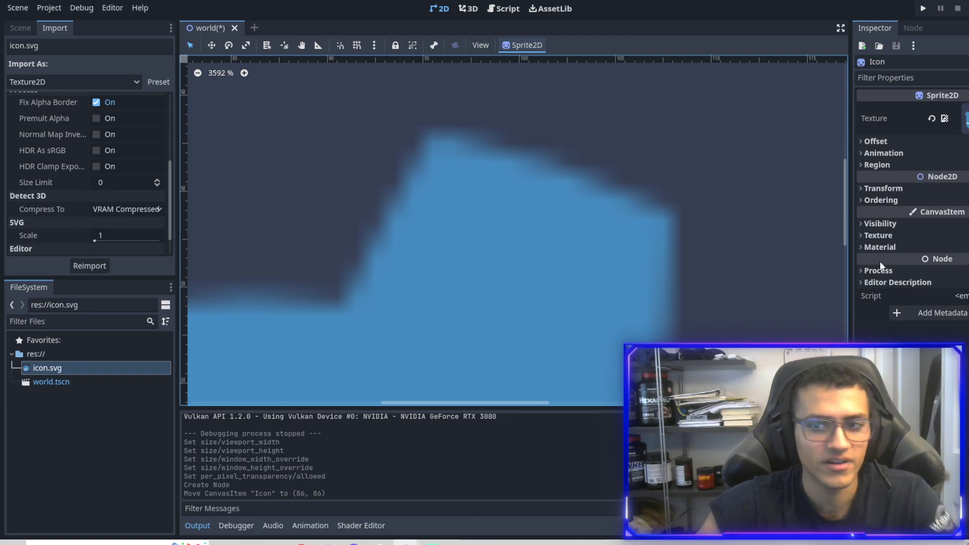
- Set the icon sprite's texture filter to Nearest
{"action": "left_click", "coordinate": [895, 223]}
{"action": "left_click", "coordinate": [895, 224]}
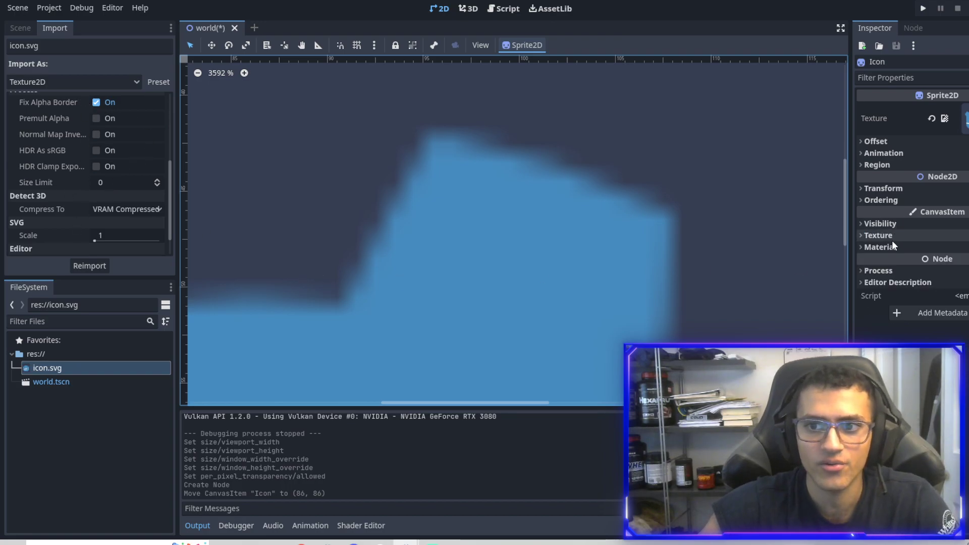
{"action": "left_click", "coordinate": [892, 236]}
{"action": "left_click", "coordinate": [957, 251]}
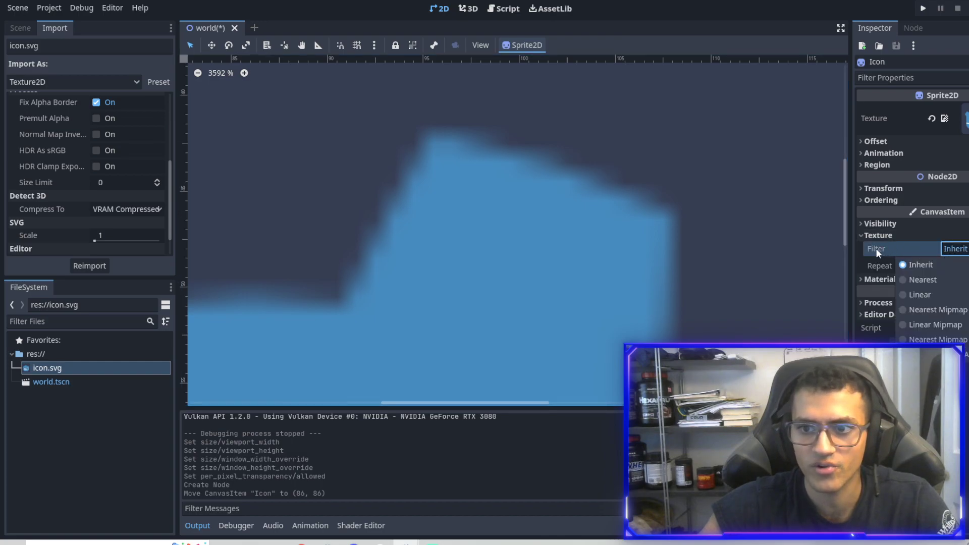
{"action": "left_click", "coordinate": [932, 280]}
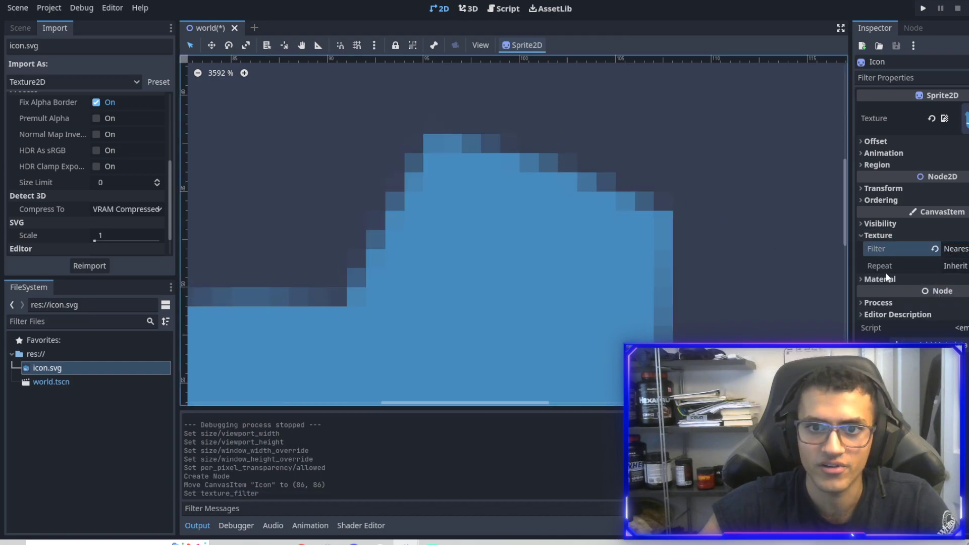
{"action": "scroll", "coordinate": [537, 173], "scroll_direction": "down", "scroll_amount": 10}
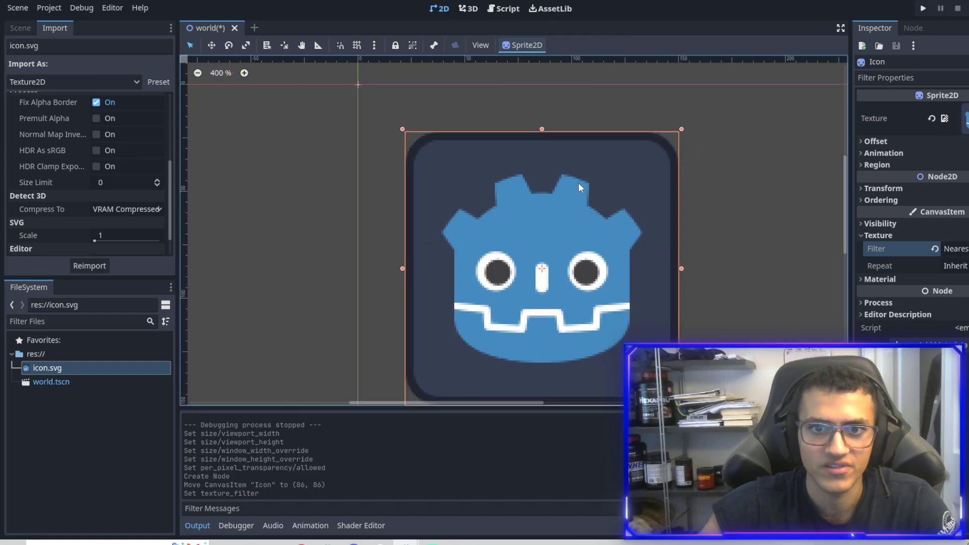
- Delete the icon sprite, save the world scene and return to the scene tree
{"action": "key", "text": "Delete"}
{"action": "key", "text": "ctrl+s"}
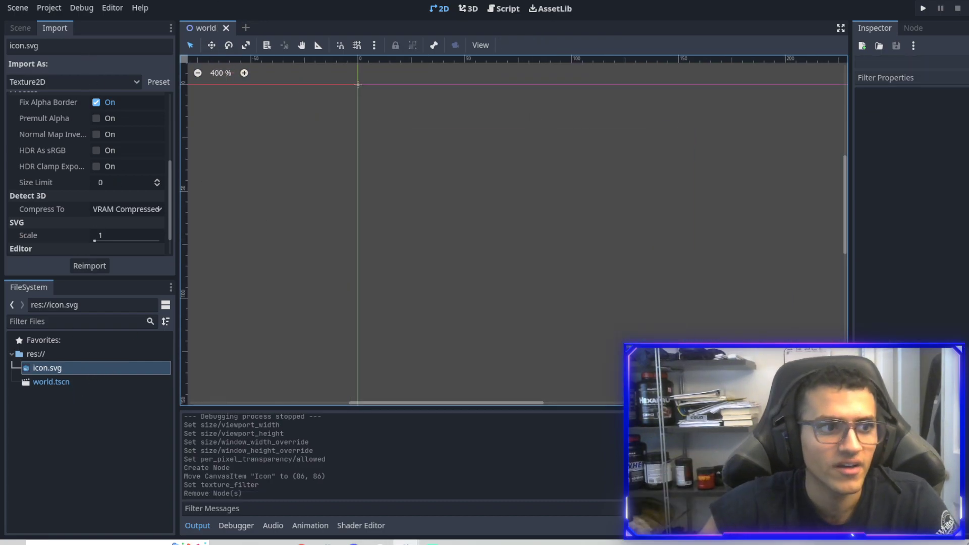
{"action": "left_click", "coordinate": [23, 28]}
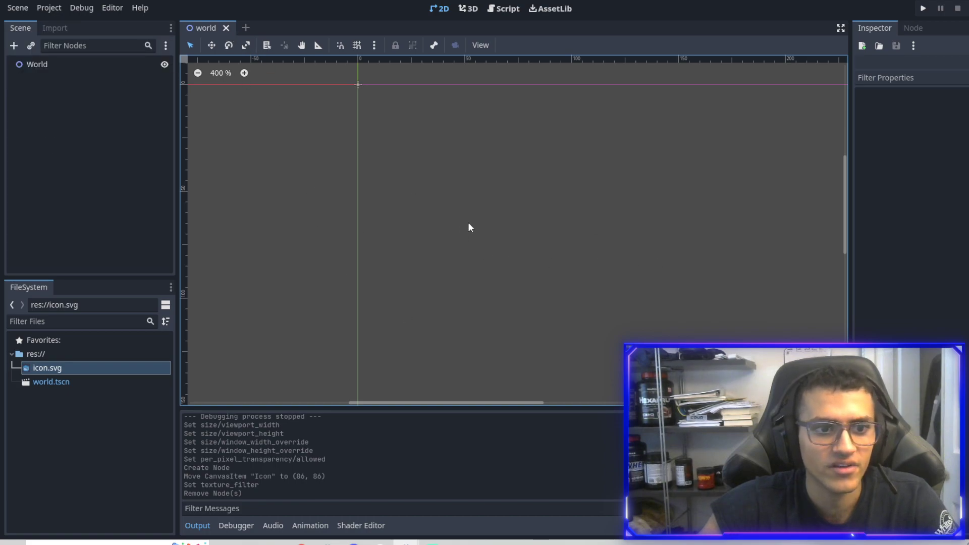
- Import the MCBlocksColorOutline.png sprite sheet into the project's root folder
{"action": "middle_click_drag", "start_coordinate": [470, 227], "coordinate": [420, 220]}
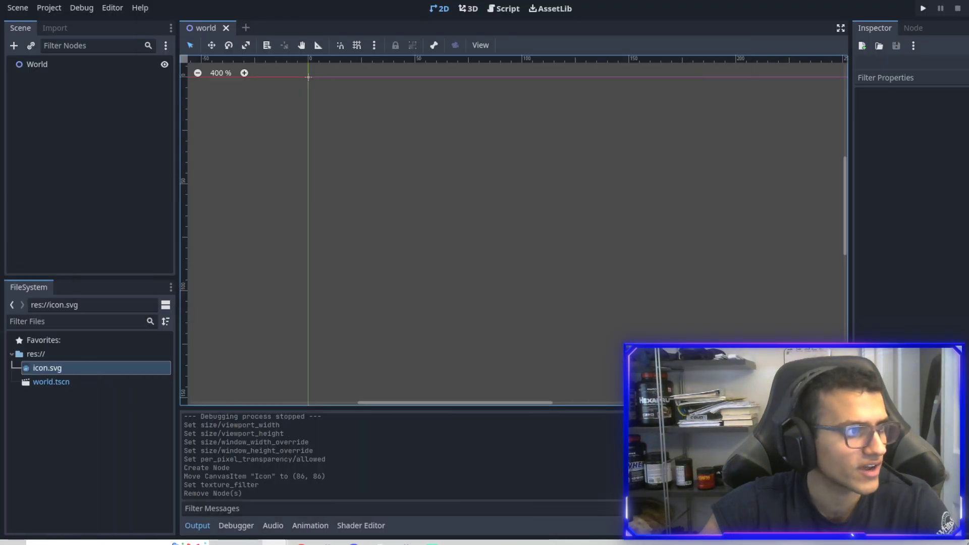
{"action": "left_click_drag", "start_coordinate": [71, 358], "coordinate": [127, 405]}
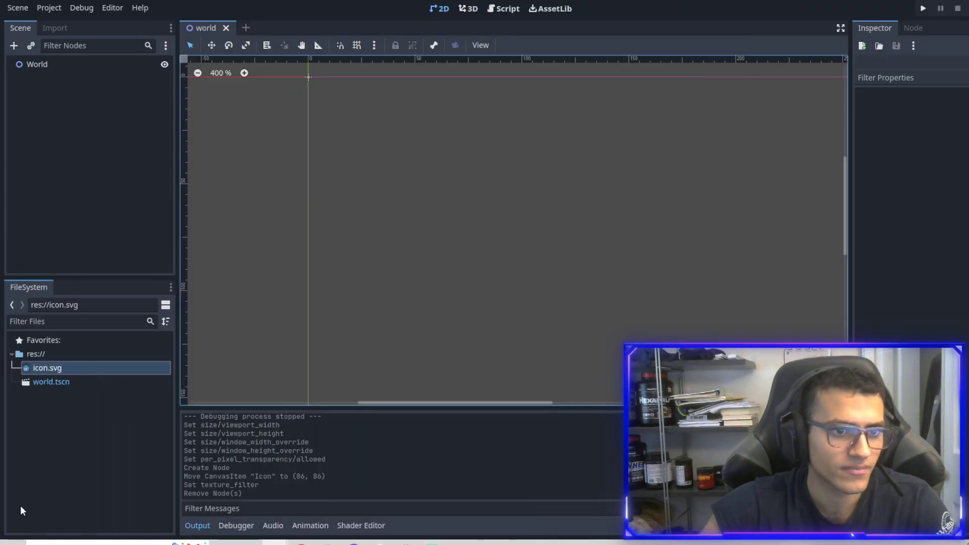
{"action": "left_click", "coordinate": [117, 381]}
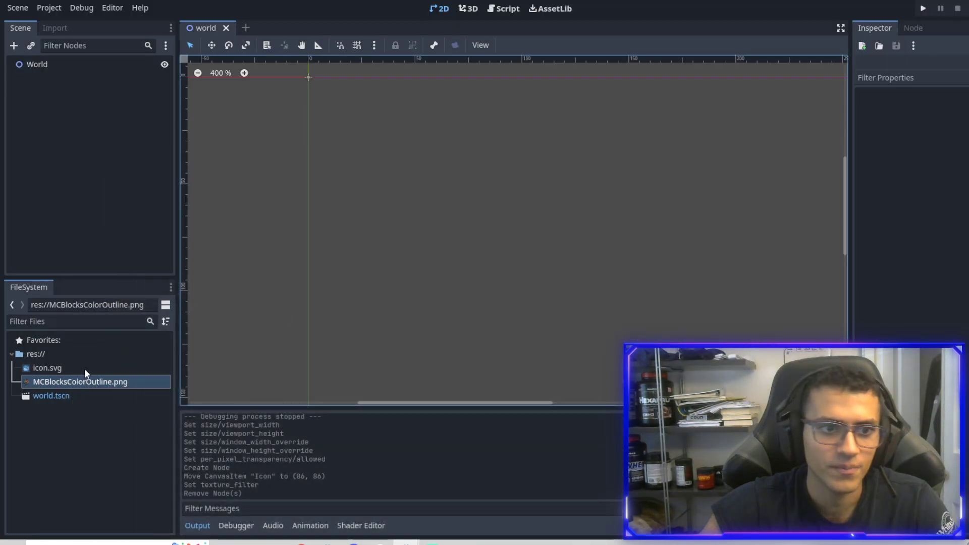
- Place MCBlocksColorOutline.png in the World scene to preview the blocks, and delete that sprite node
{"action": "left_click_drag", "start_coordinate": [86, 368], "coordinate": [498, 272]}
{"action": "scroll", "coordinate": [498, 273], "scroll_direction": "down", "scroll_amount": 3}
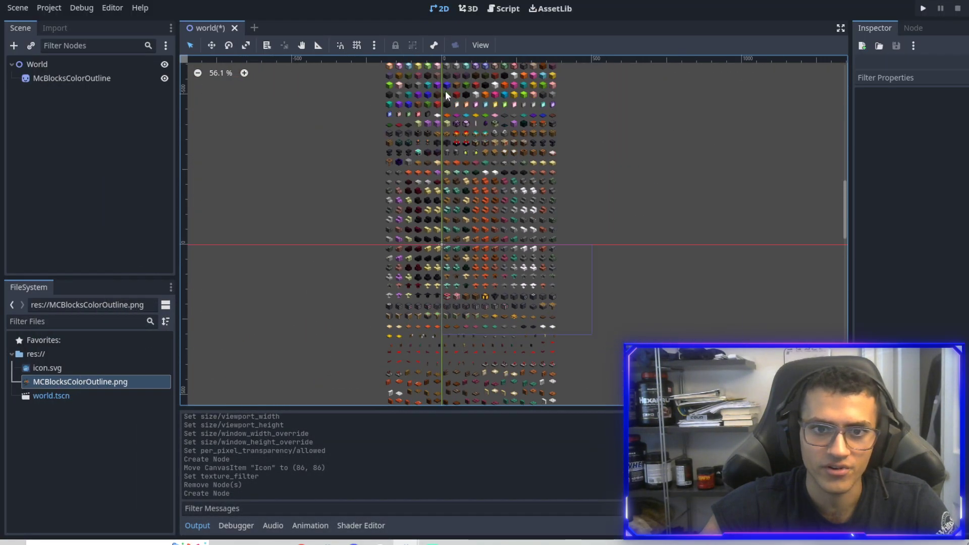
{"action": "left_click_drag", "start_coordinate": [443, 249], "coordinate": [472, 188]}
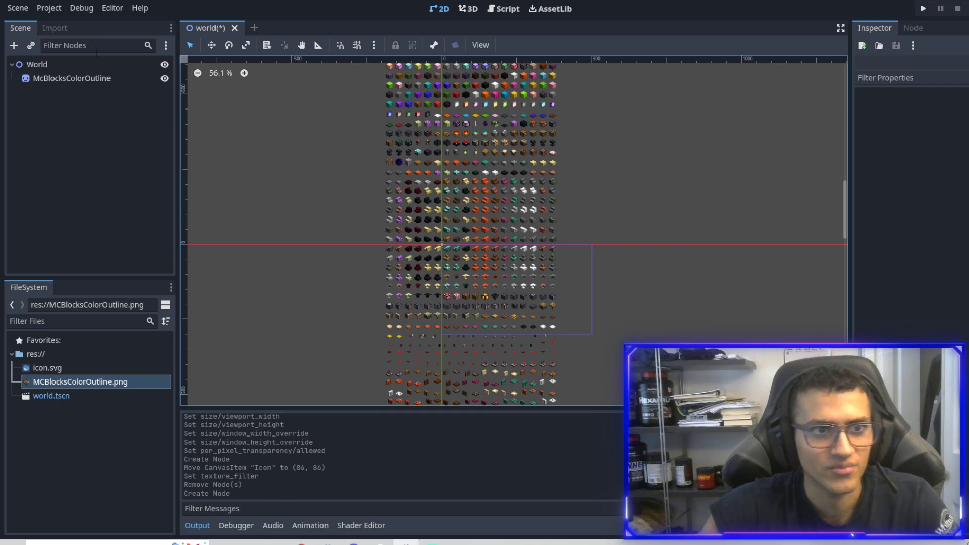
{"action": "left_click", "coordinate": [89, 78]}
{"action": "key", "text": "Delete"}
- Create a new scene with a TileMap node as its root
{"action": "left_click", "coordinate": [254, 28]}
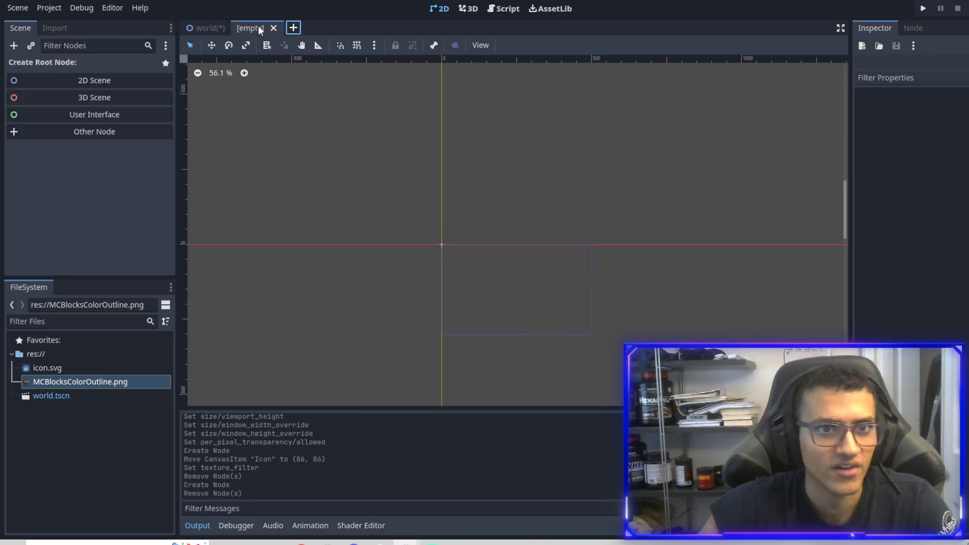
{"action": "left_click", "coordinate": [138, 134]}
{"action": "type", "text": "tilem,"}
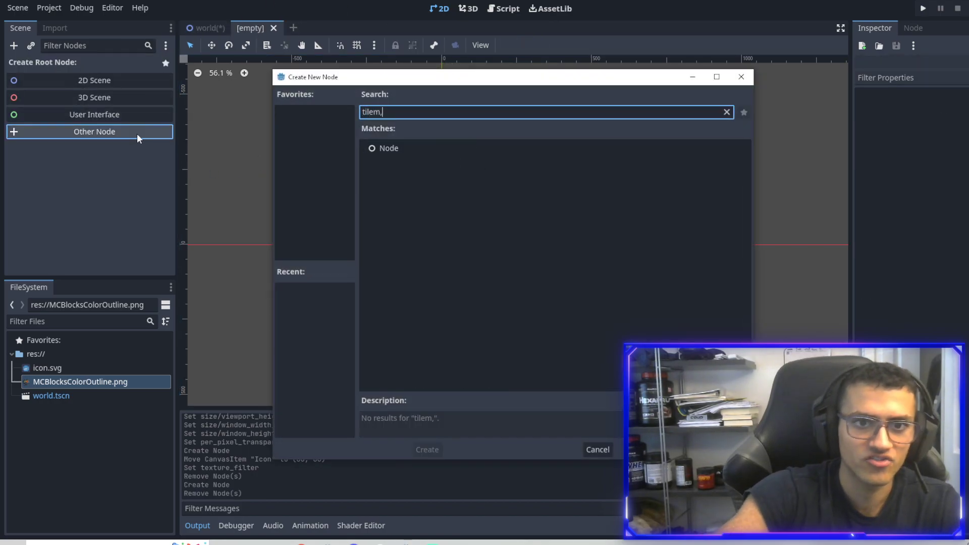
{"action": "key", "text": "BackSpace"}
{"action": "key", "text": "Return"}
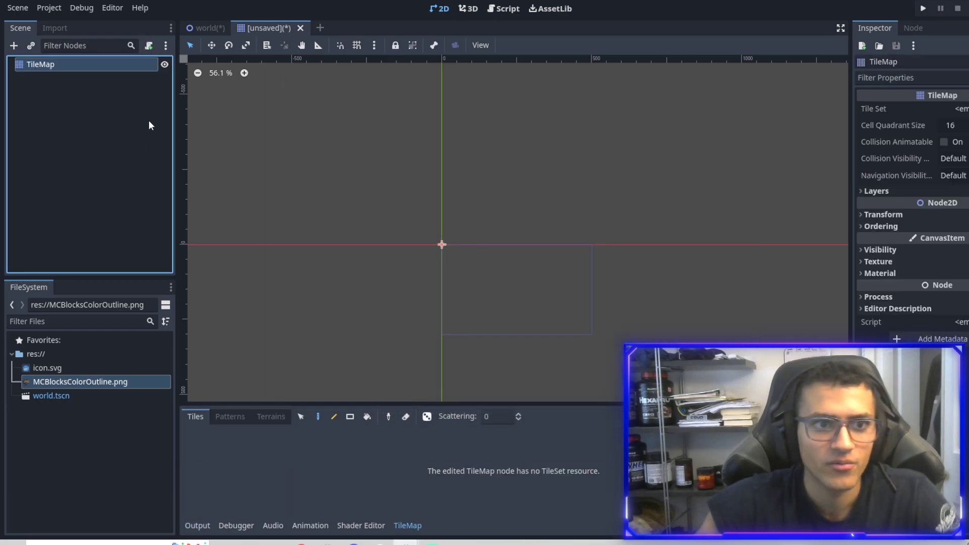
- Save the TileMap scene as Blocks.tscn in the project's root folder
{"action": "middle_click_drag", "start_coordinate": [516, 279], "coordinate": [513, 215]}
{"action": "key", "text": "ctrl+s"}
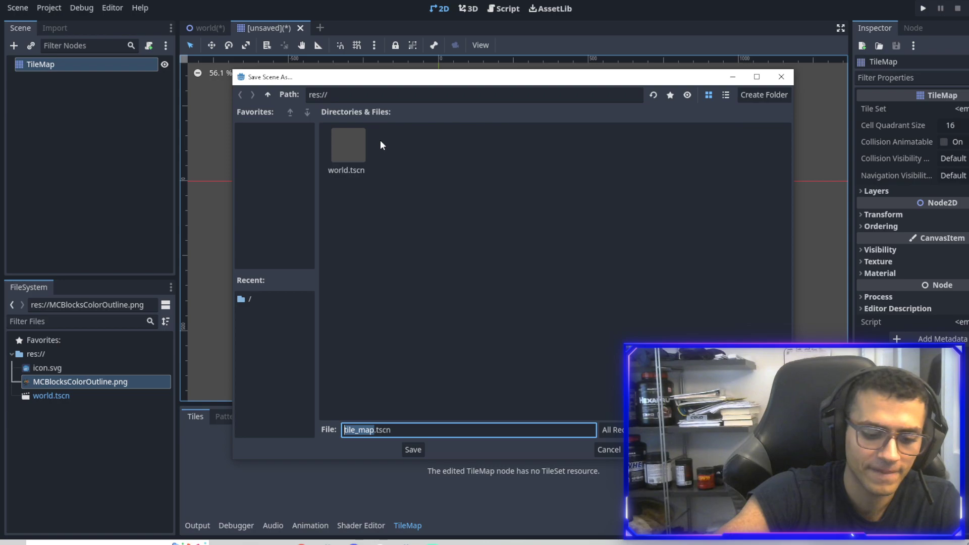
{"action": "type", "text": "Blocks"}
{"action": "key", "text": "Return"}
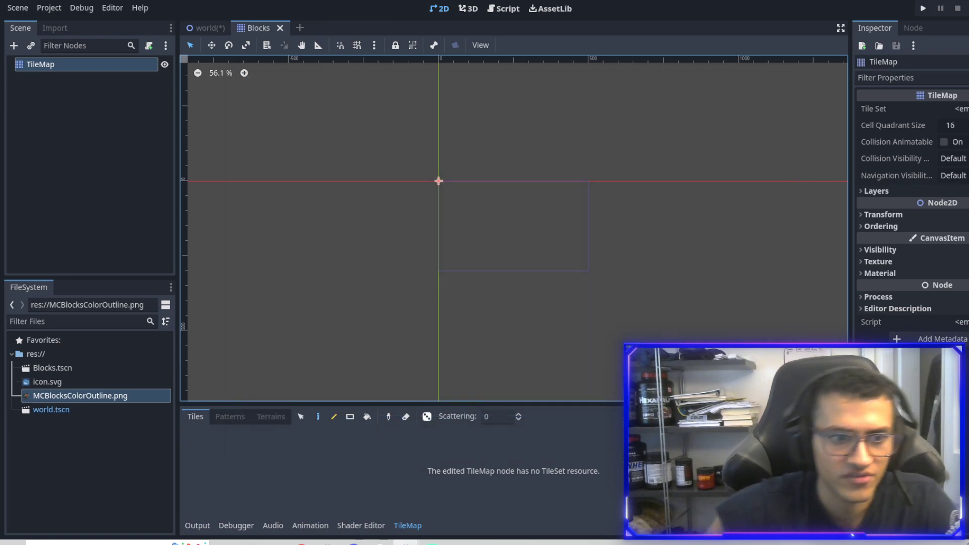
- Set the TileMap node's cell quadrant size to 32
{"action": "scroll", "coordinate": [540, 224], "scroll_direction": "up", "scroll_amount": 20}
{"action": "middle_click_drag", "start_coordinate": [420, 144], "coordinate": [633, 241]}
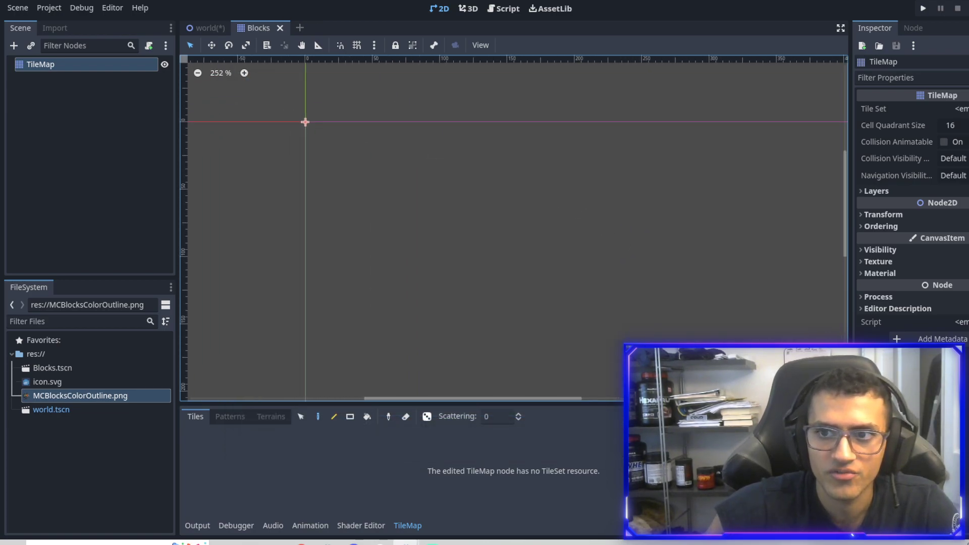
{"action": "left_click", "coordinate": [952, 126]}
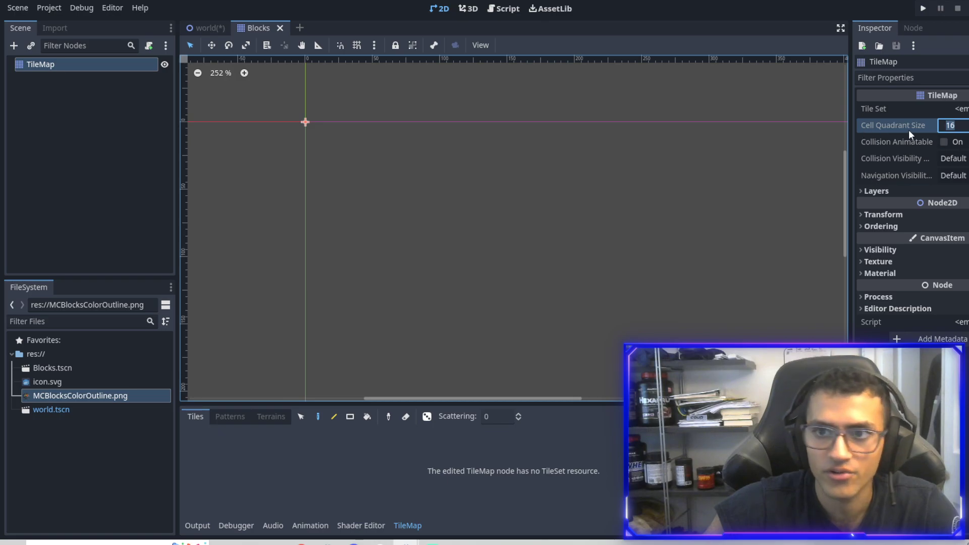
{"action": "type", "text": "32"}
{"action": "key", "text": "Tab"}
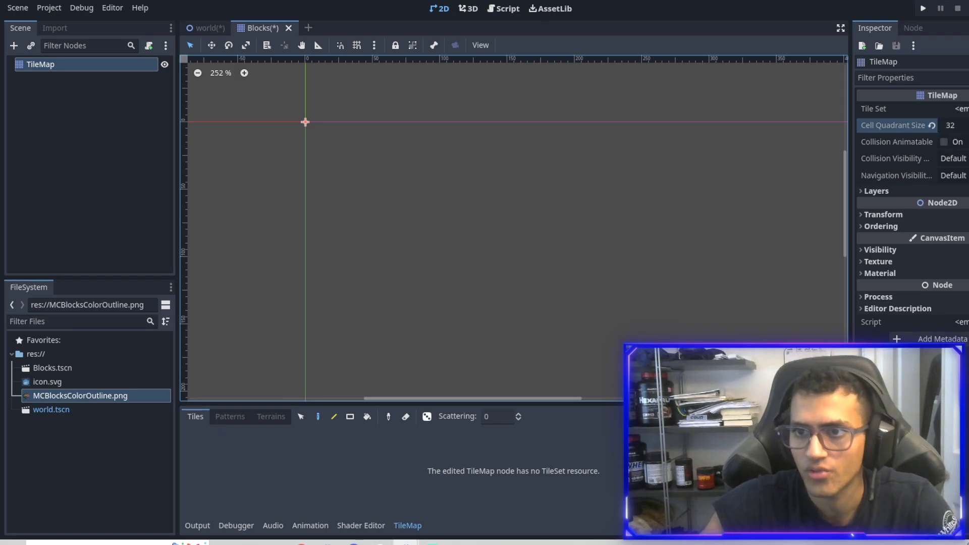
- Create a new TileSet resource for the TileMap node
{"action": "left_click", "coordinate": [959, 109]}
{"action": "left_click", "coordinate": [959, 125]}
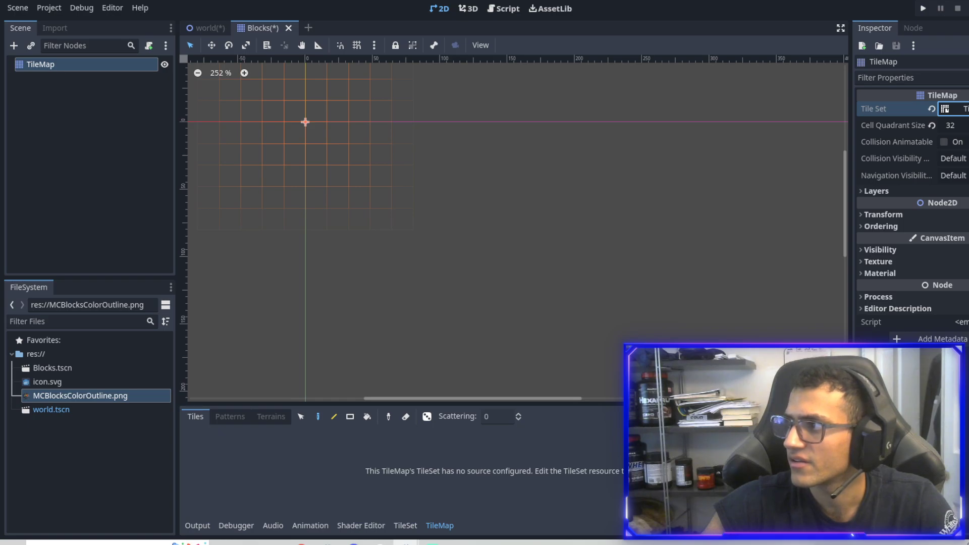
{"action": "scroll", "coordinate": [214, 134], "scroll_direction": "up", "scroll_amount": 4}
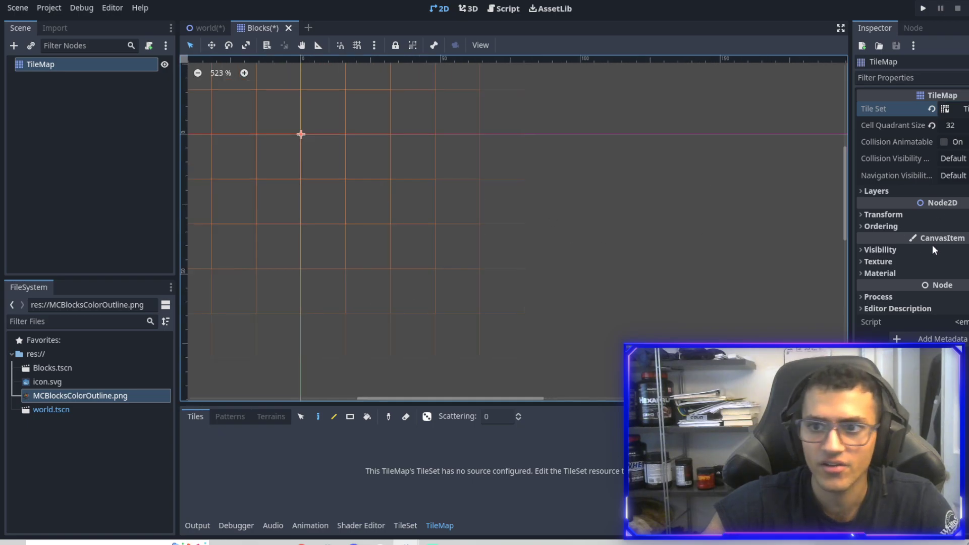
- Set the TileMap's texture filter to Nearest and save the Blocks scene
{"action": "left_click", "coordinate": [886, 262]}
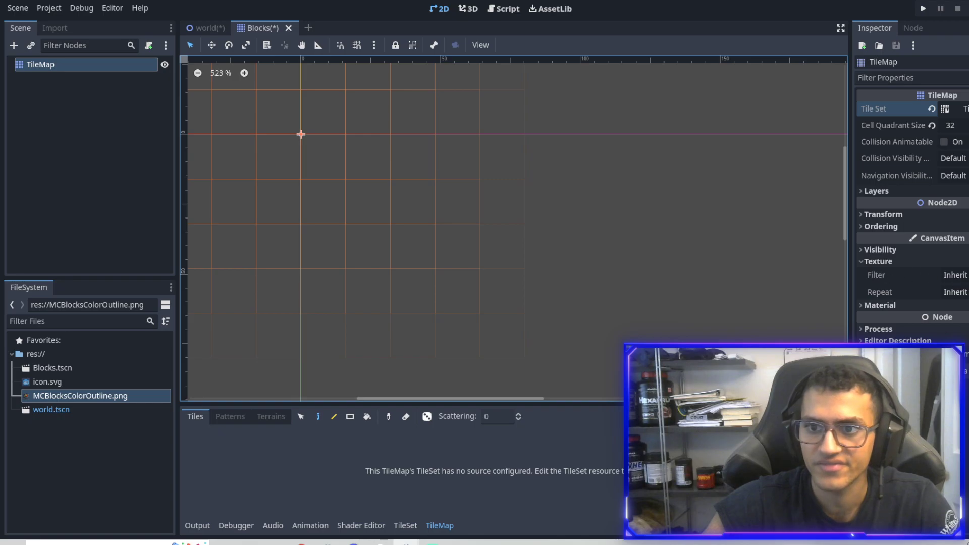
{"action": "left_click", "coordinate": [954, 275]}
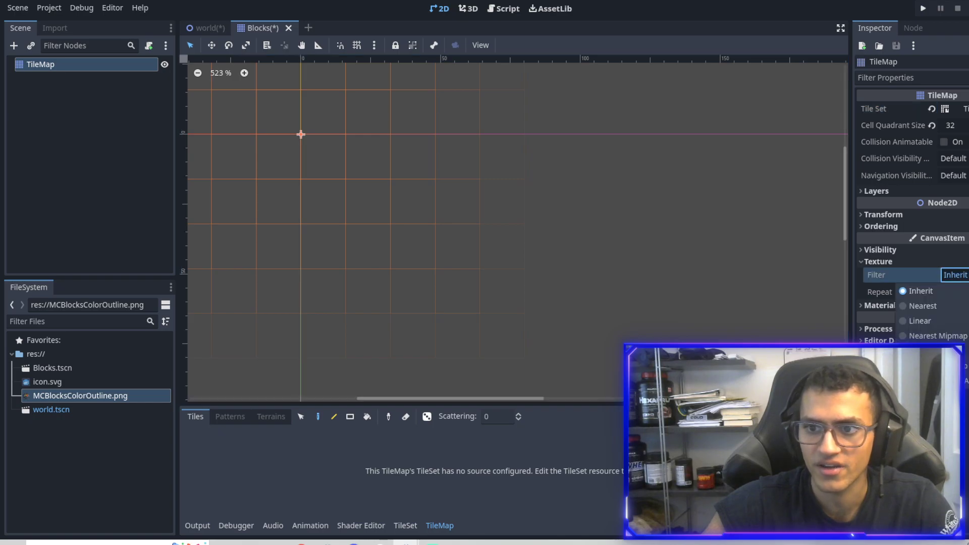
{"action": "left_click", "coordinate": [930, 307]}
{"action": "left_click", "coordinate": [959, 278]}
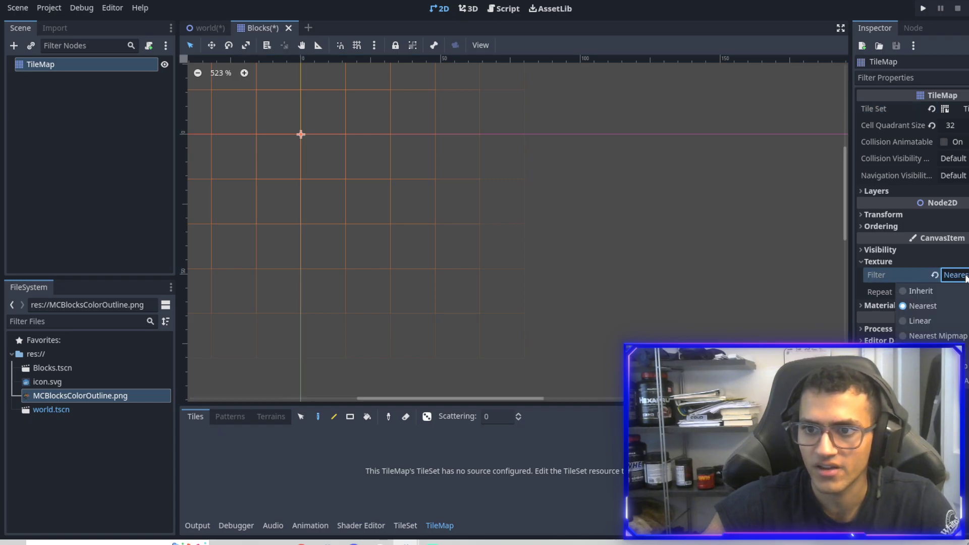
{"action": "left_click", "coordinate": [962, 277]}
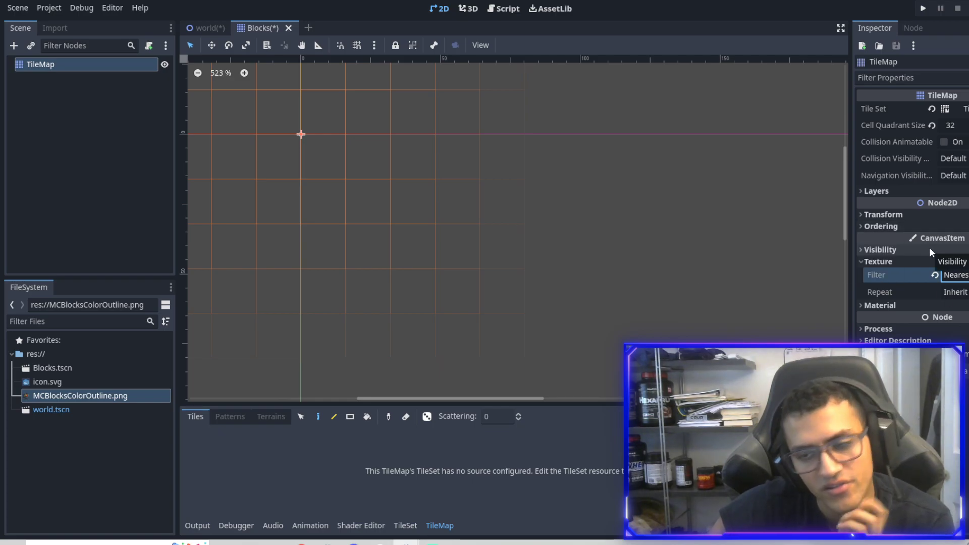
{"action": "left_click", "coordinate": [886, 250]}
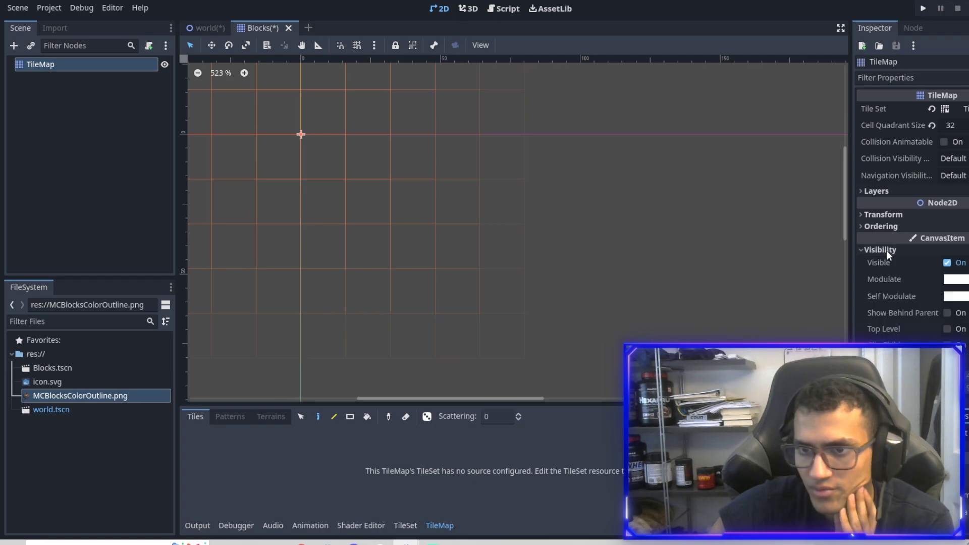
{"action": "left_click", "coordinate": [886, 250]}
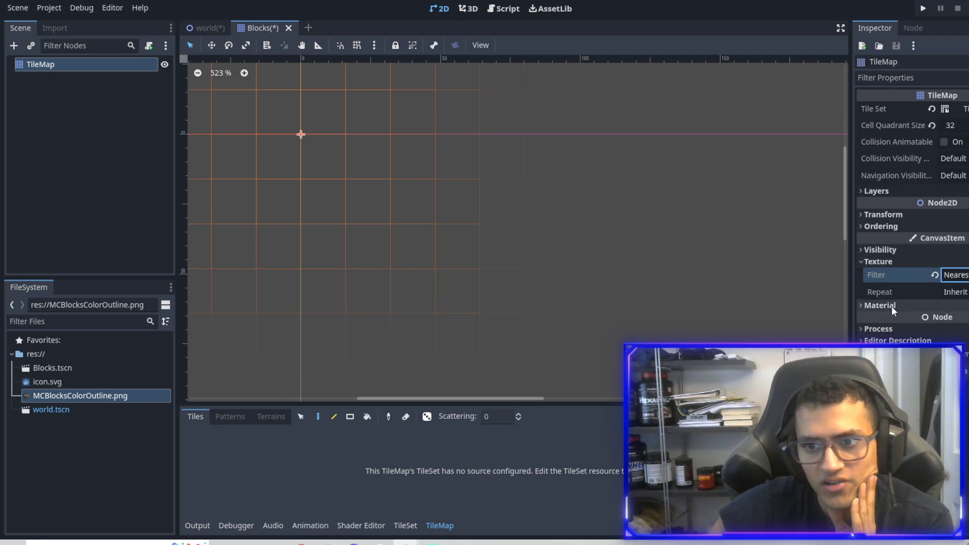
{"action": "left_click", "coordinate": [885, 262]}
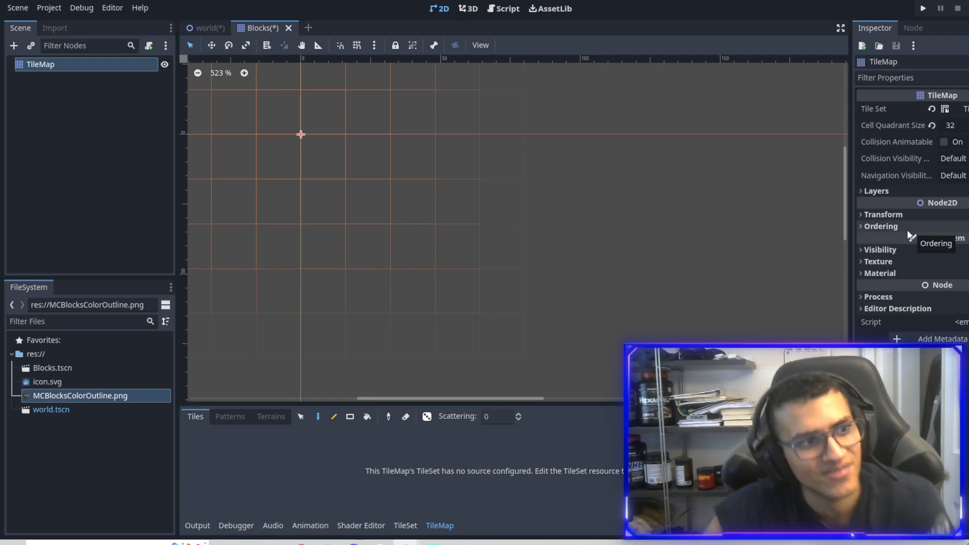
{"action": "key", "text": "ctrl+s"}
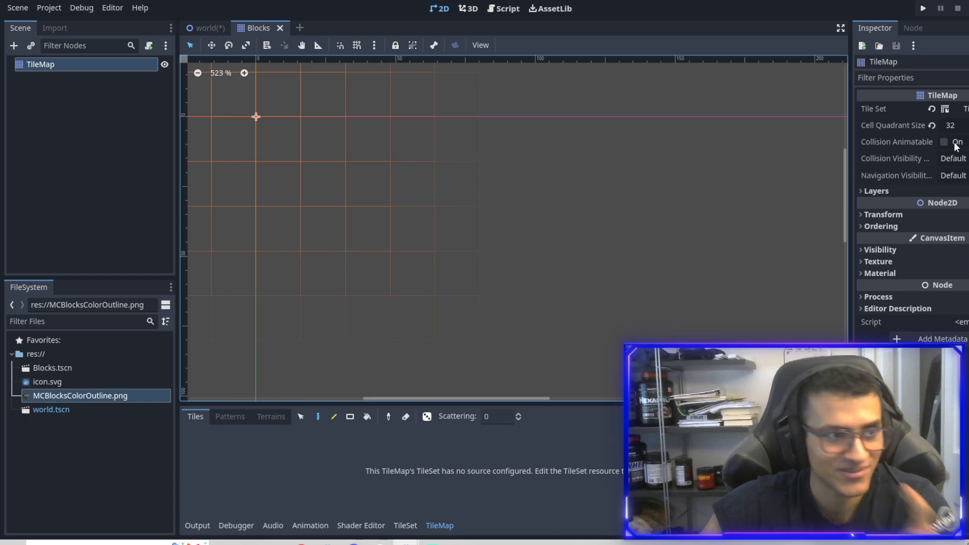
- Name the TileMap's existing layer Layer 1 and add a second layer named Layer 2
{"action": "left_click", "coordinate": [911, 190]}
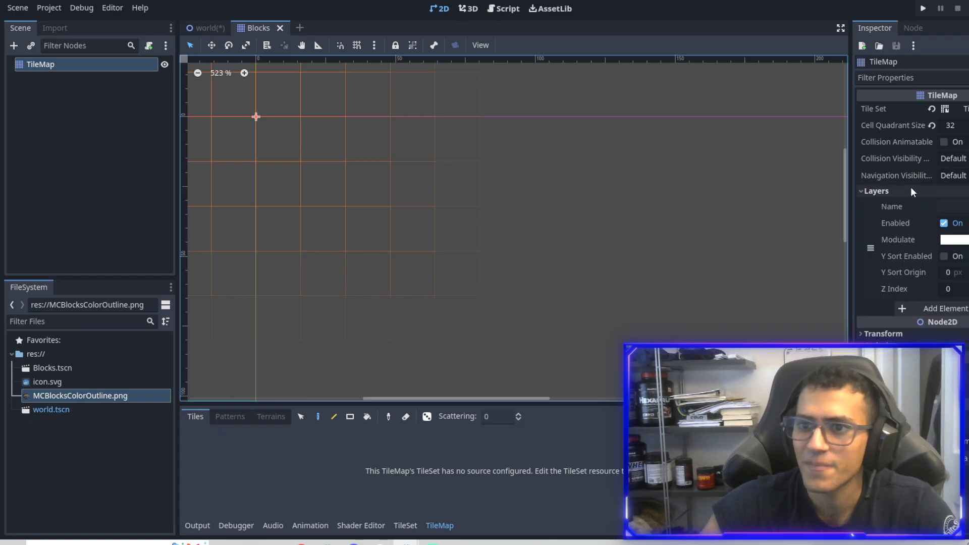
{"action": "left_click", "coordinate": [910, 190]}
{"action": "left_click", "coordinate": [909, 190]}
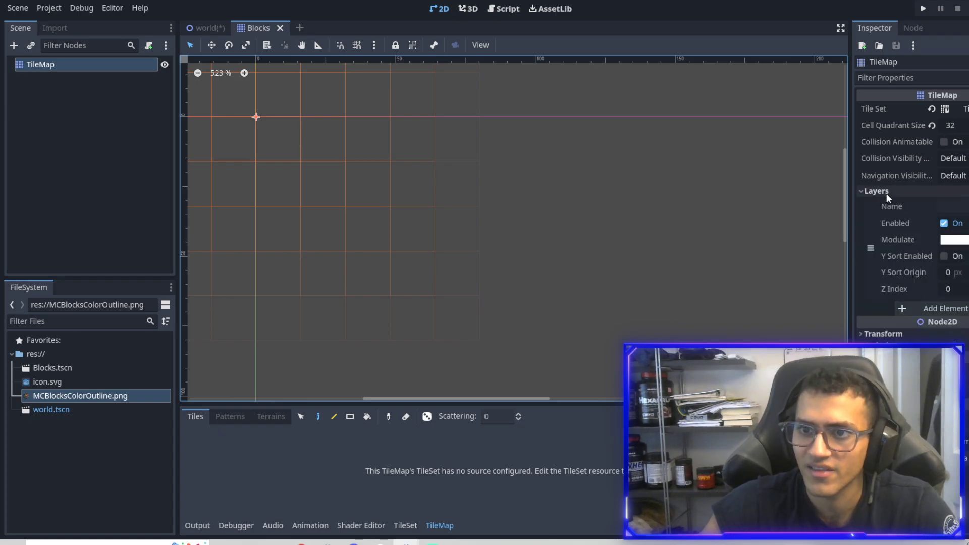
{"action": "left_click", "coordinate": [886, 193]}
{"action": "left_click", "coordinate": [887, 193]}
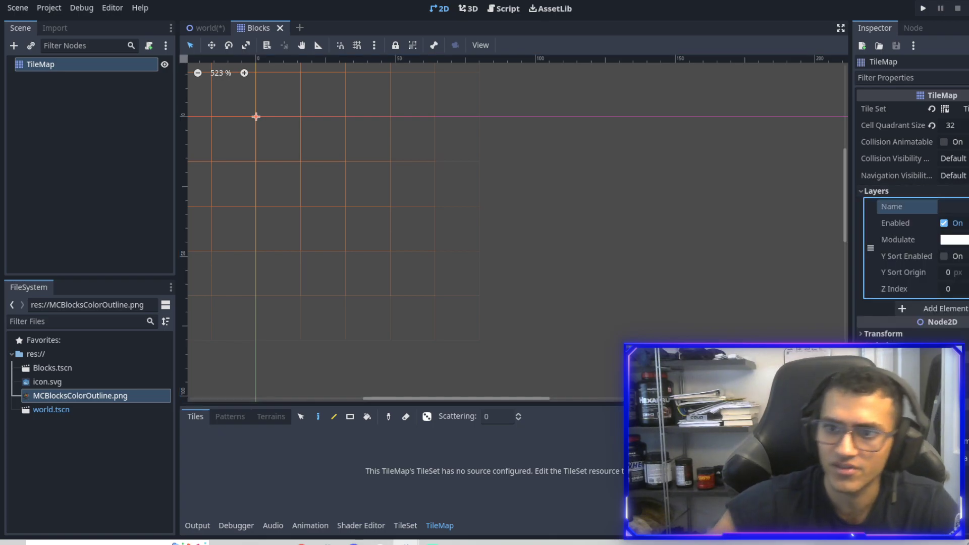
{"action": "left_click", "coordinate": [952, 206]}
{"action": "type", "text": "Layer 1"}
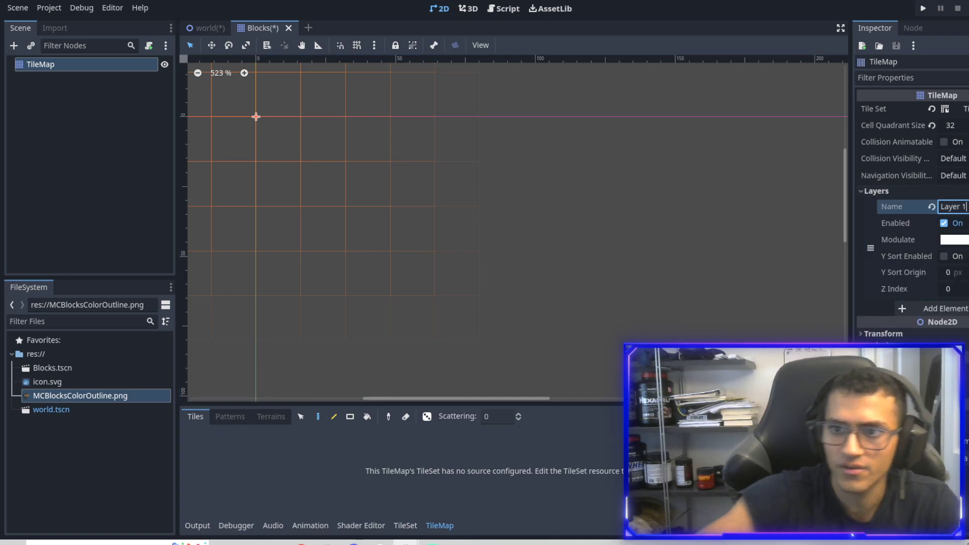
{"action": "left_click", "coordinate": [931, 308]}
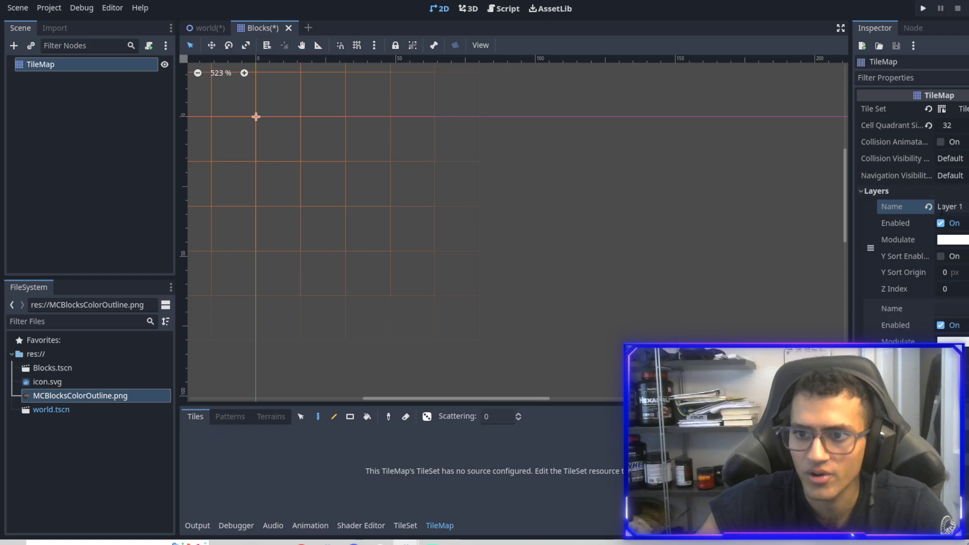
{"action": "type", "text": "Layer 2"}
{"action": "key", "text": "Return"}
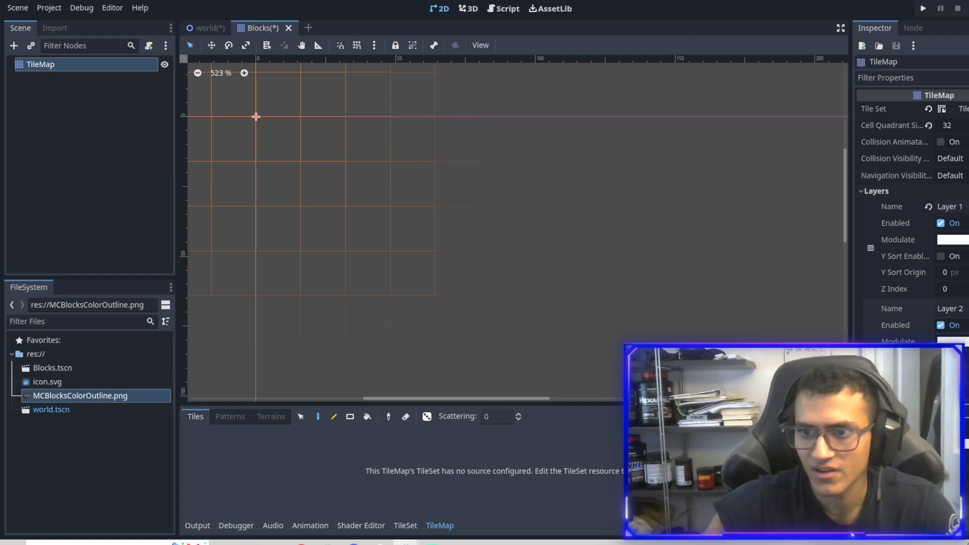
- Rename the TileMap's first layer to Layer 0 and its second layer to Layer 1
{"action": "left_click", "coordinate": [963, 207]}
{"action": "key", "text": "BackSpace"}
{"action": "type", "text": "0"}
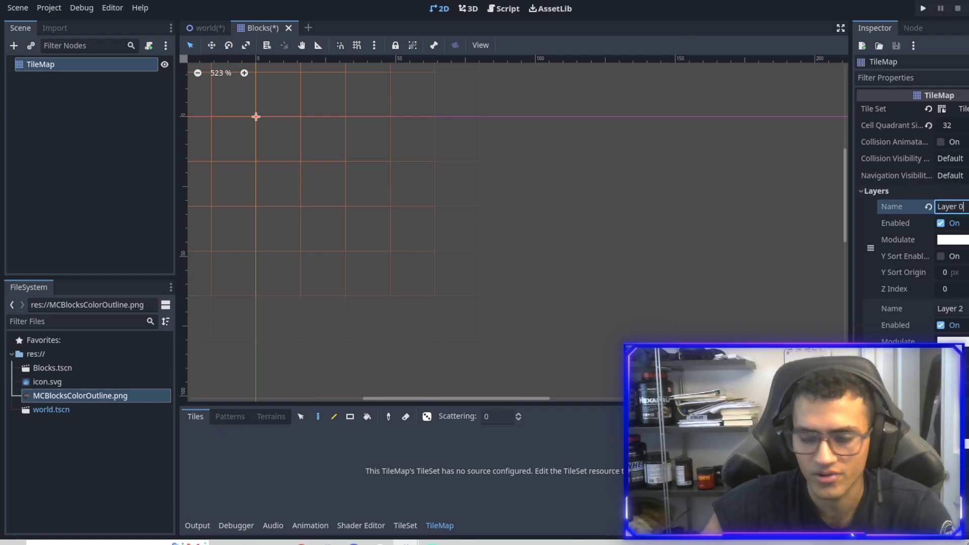
{"action": "left_click", "coordinate": [962, 309]}
{"action": "key", "text": "BackSpace"}
{"action": "type", "text": "1"}
{"action": "key", "text": "Return"}
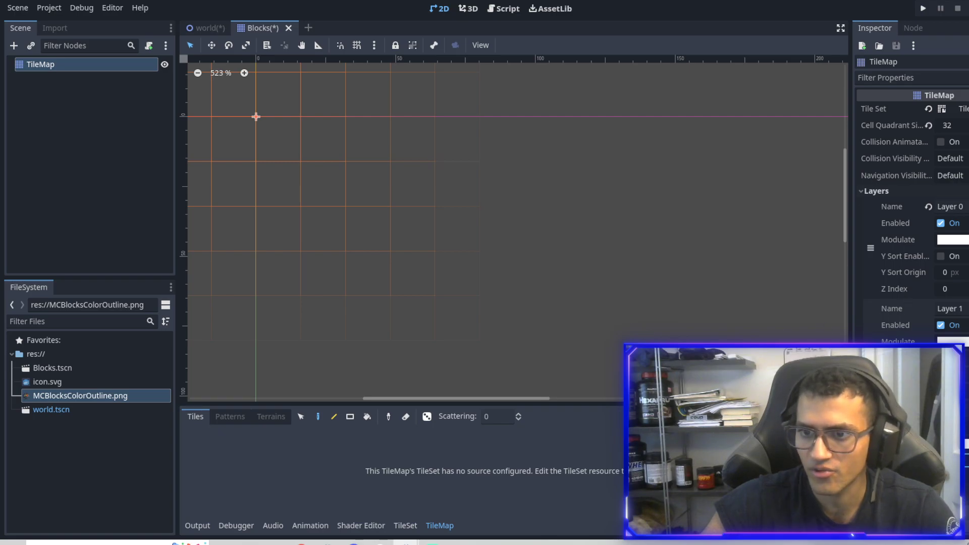
- Enable Y sorting on Layer 0 of the TileMap and save the scene
{"action": "left_click", "coordinate": [942, 257]}
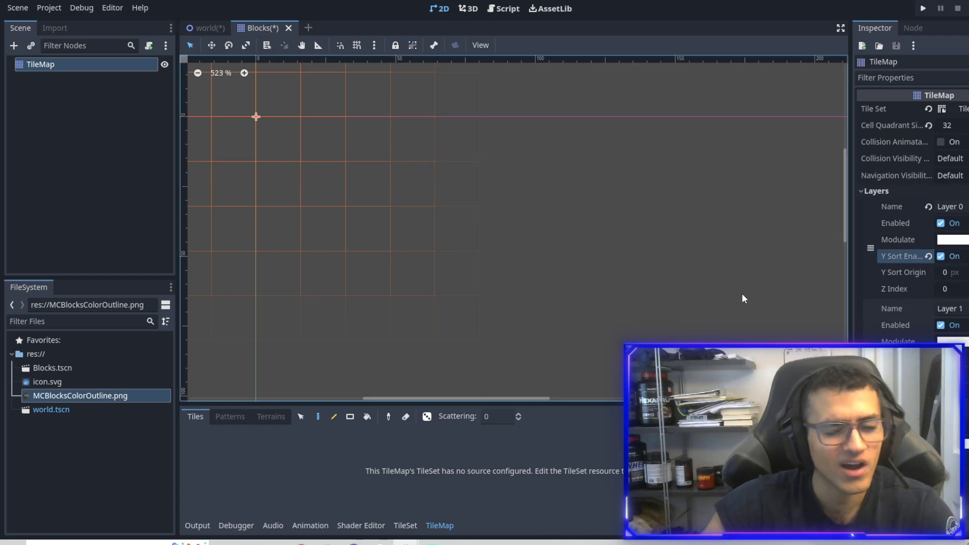
{"action": "scroll", "coordinate": [597, 232], "scroll_direction": "down", "scroll_amount": 2}
{"action": "key", "text": "ctrl+s"}
{"action": "middle_click_drag", "start_coordinate": [476, 205], "coordinate": [520, 233]}
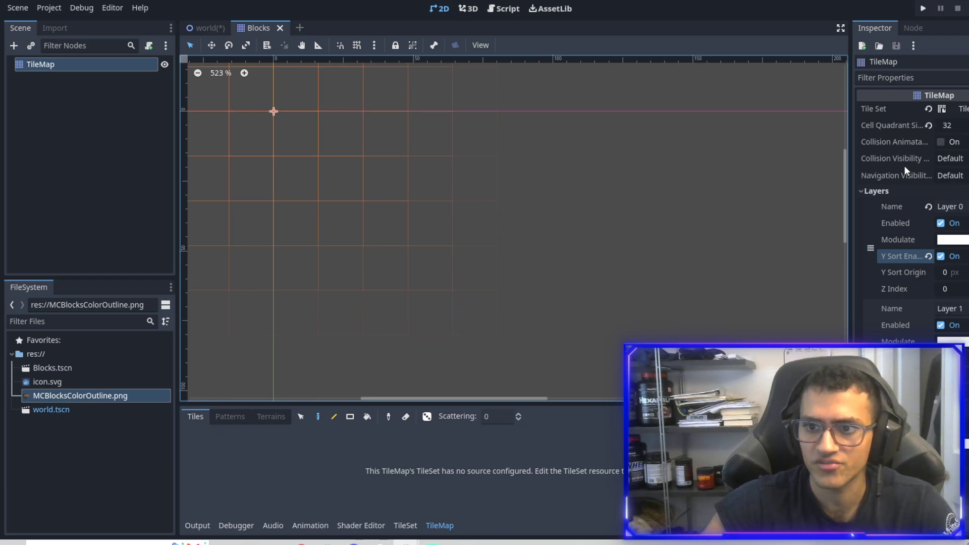
{"action": "left_click", "coordinate": [875, 190]}
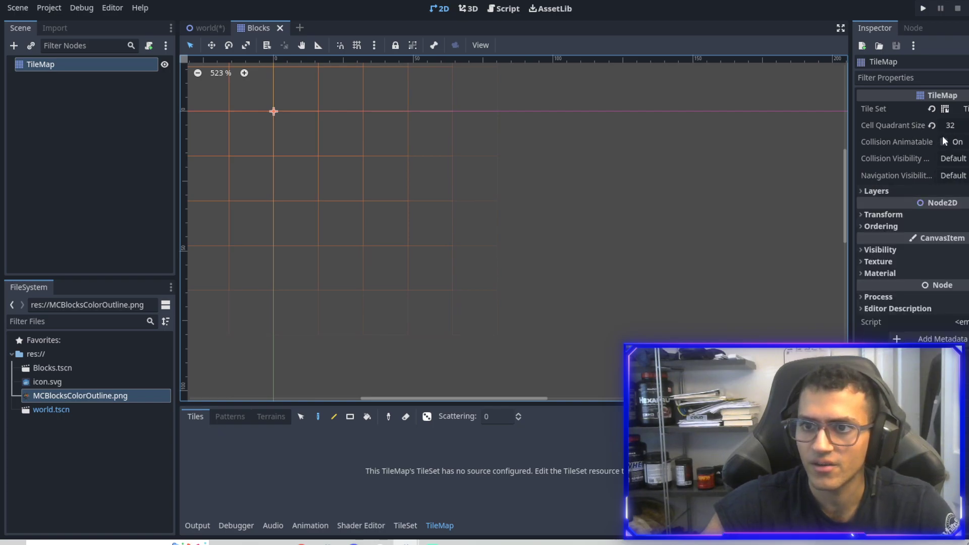
- Add MCBlocksColorOutline.png to the TileSet as an atlas source, with tiles created automatically
{"action": "left_click", "coordinate": [945, 109]}
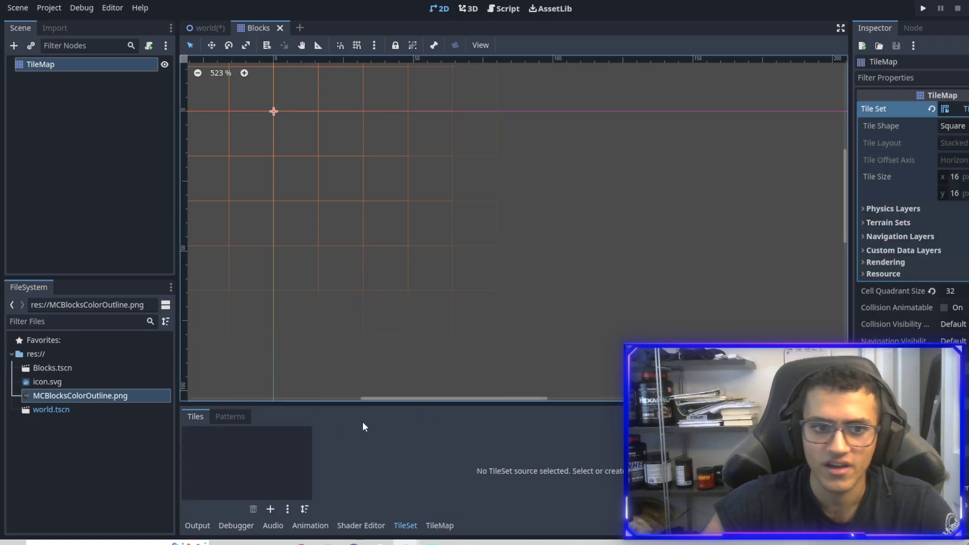
{"action": "left_click_drag", "start_coordinate": [369, 409], "coordinate": [389, 270]}
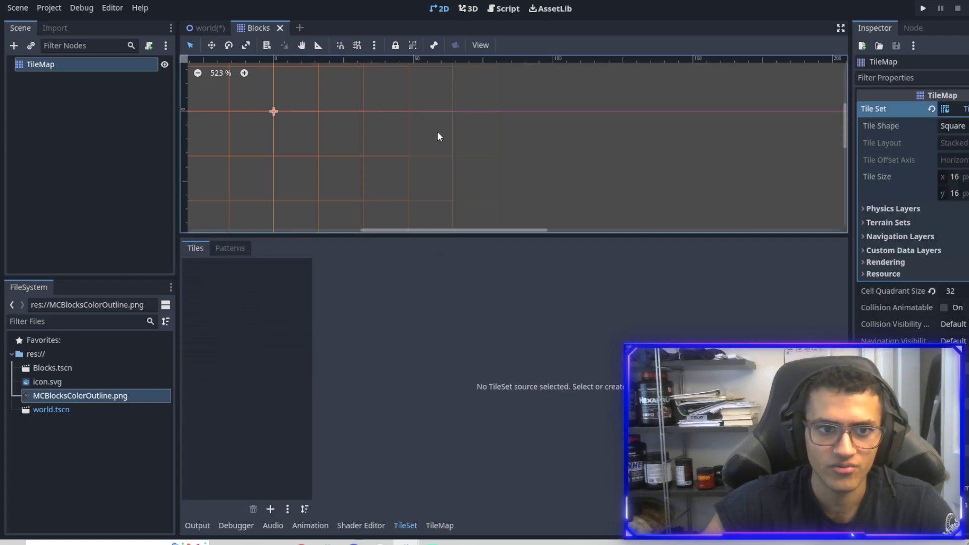
{"action": "left_click", "coordinate": [437, 526]}
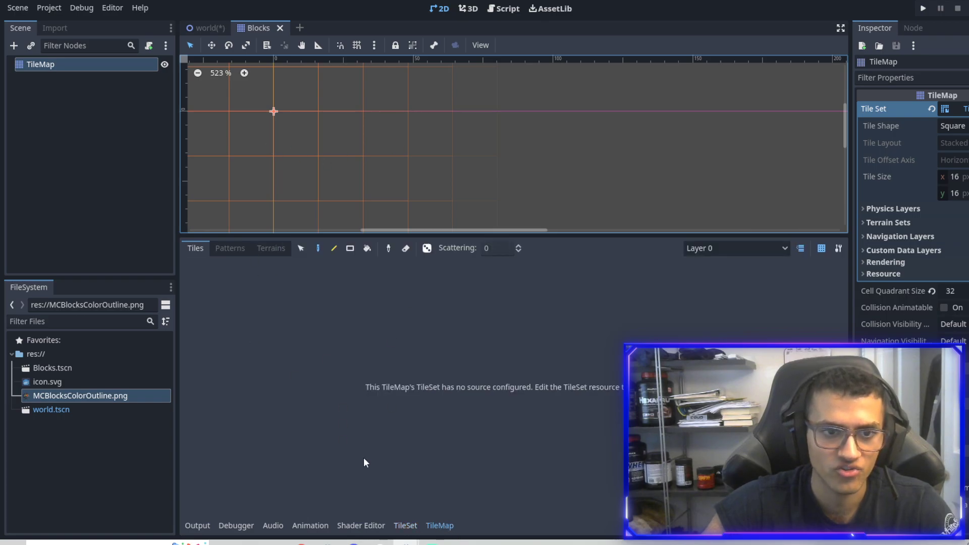
{"action": "left_click", "coordinate": [405, 525]}
{"action": "left_click_drag", "start_coordinate": [90, 398], "coordinate": [288, 335]}
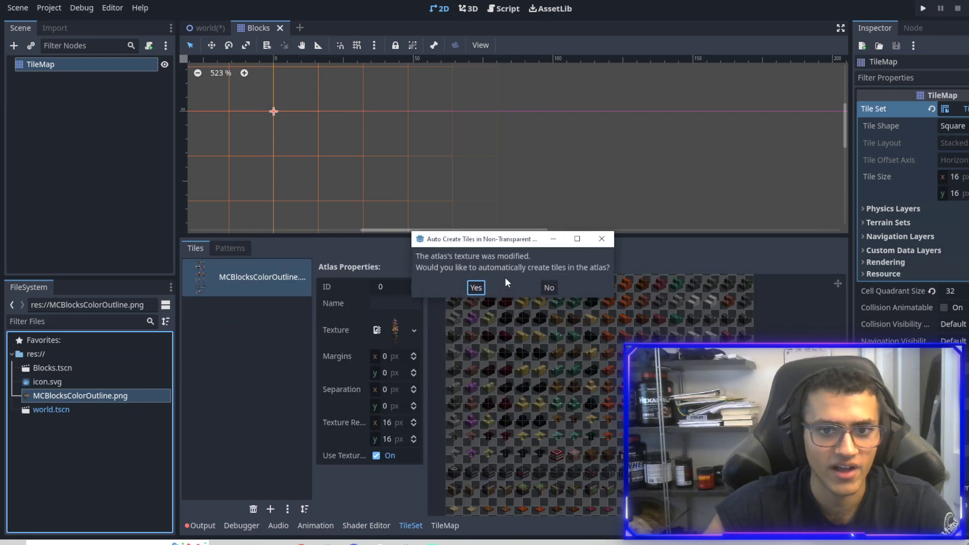
{"action": "left_click", "coordinate": [476, 288]}
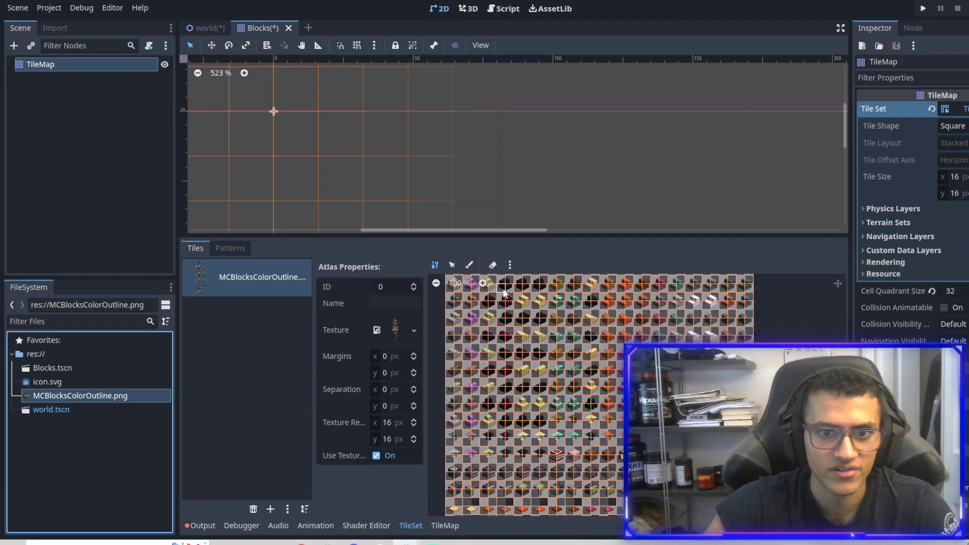
- Set the x value of the block atlas's texture region size to 32 px
{"action": "middle_click_drag", "start_coordinate": [547, 486], "coordinate": [537, 449]}
{"action": "scroll", "coordinate": [560, 439], "scroll_direction": "up", "scroll_amount": 1}
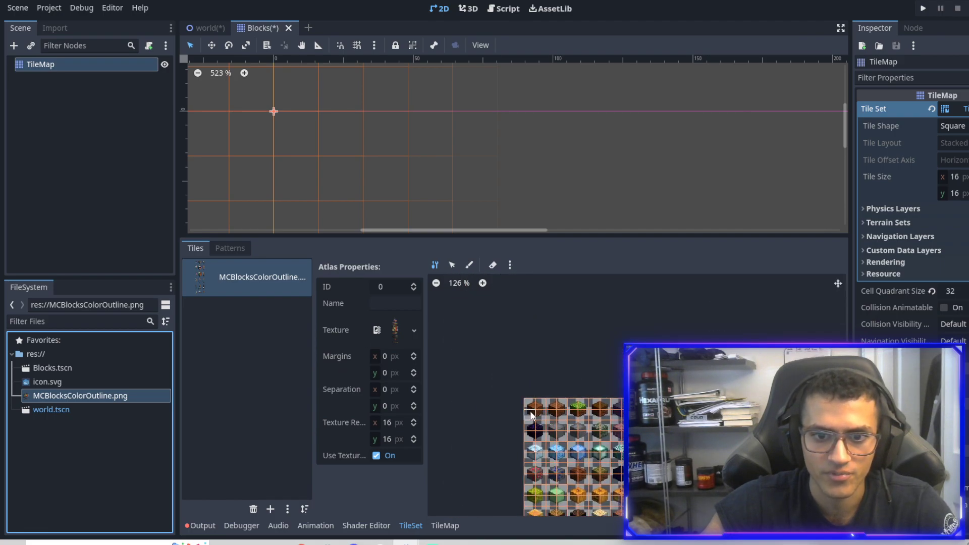
{"action": "left_click", "coordinate": [394, 426]}
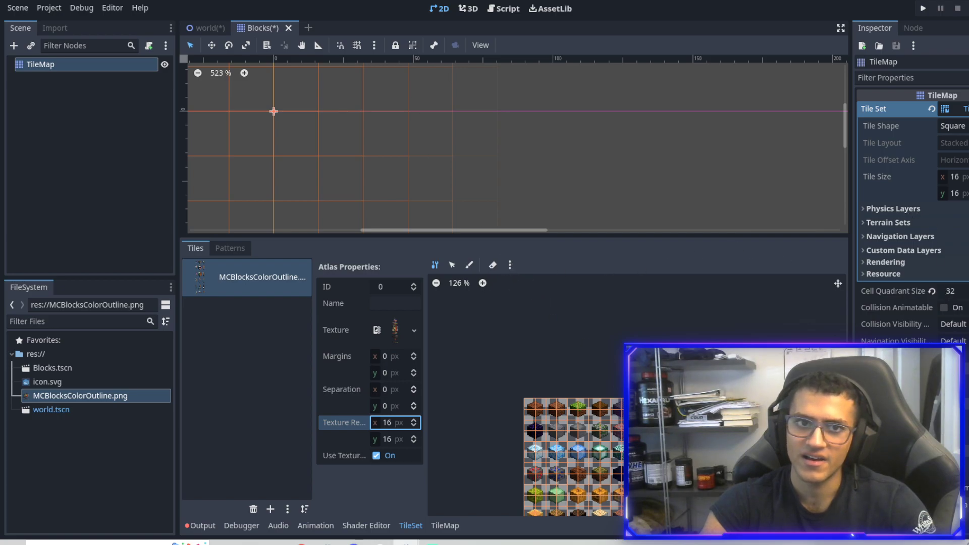
- Set the TileSet's tile size to 32 by 32 px
{"action": "left_click", "coordinate": [955, 176]}
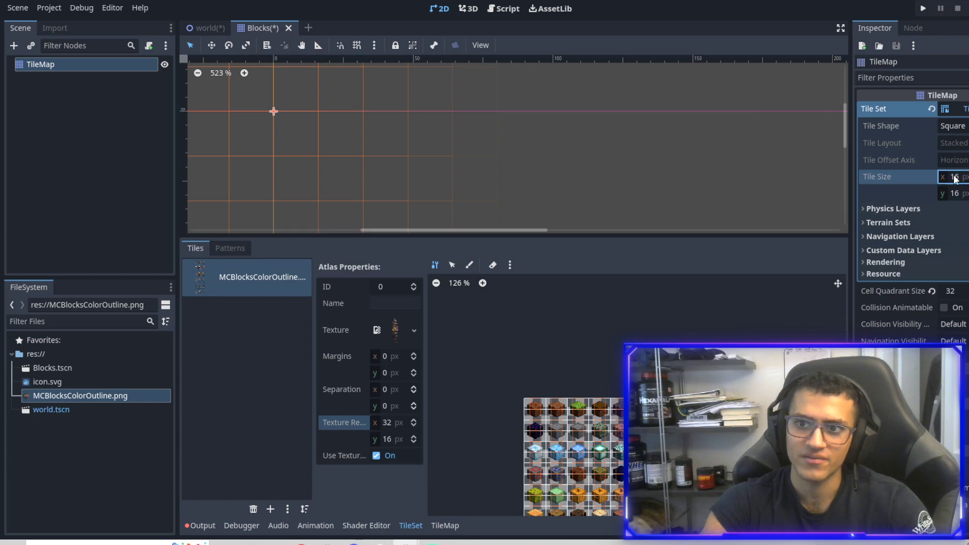
{"action": "type", "text": "32"}
{"action": "key", "text": "Return"}
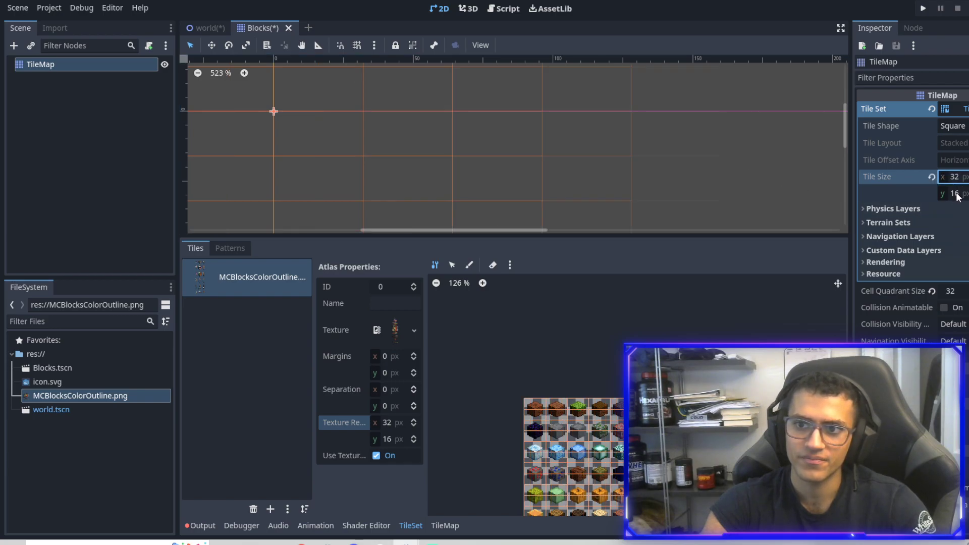
{"action": "left_click", "coordinate": [955, 194]}
{"action": "type", "text": "32"}
{"action": "key", "text": "Return"}
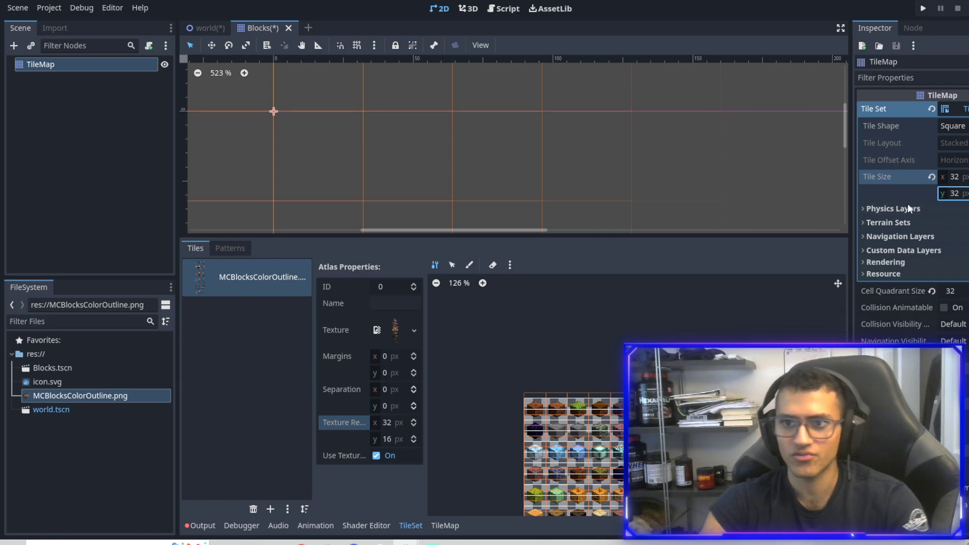
- Set the y value of the block atlas's texture region size to 32 px
{"action": "left_click", "coordinate": [386, 439]}
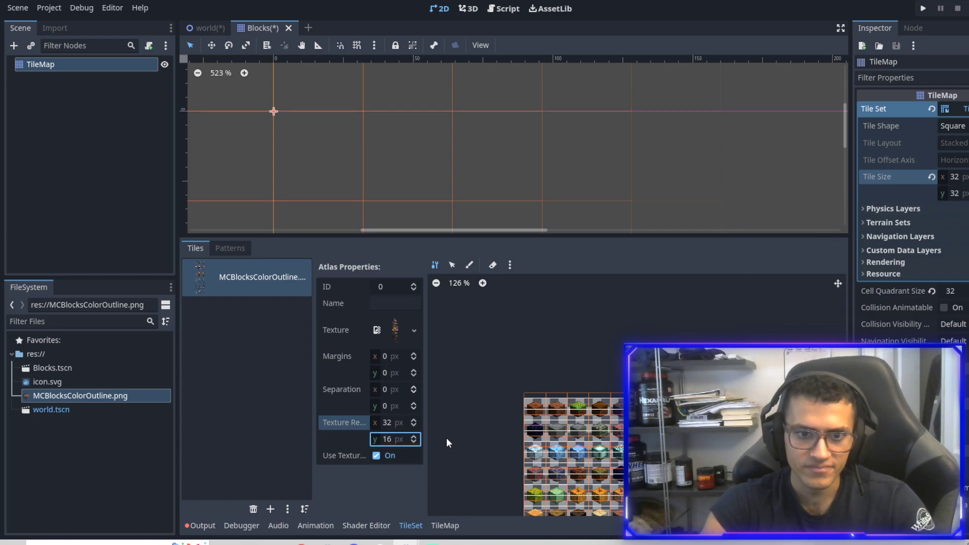
{"action": "type", "text": "32"}
{"action": "key", "text": "Return"}
- Examine the block sprites in the atlas against the 32 px tile grid, from close up and across the rows
{"action": "middle_click_drag", "start_coordinate": [530, 454], "coordinate": [520, 334]}
{"action": "middle_click_drag", "start_coordinate": [650, 317], "coordinate": [631, 303]}
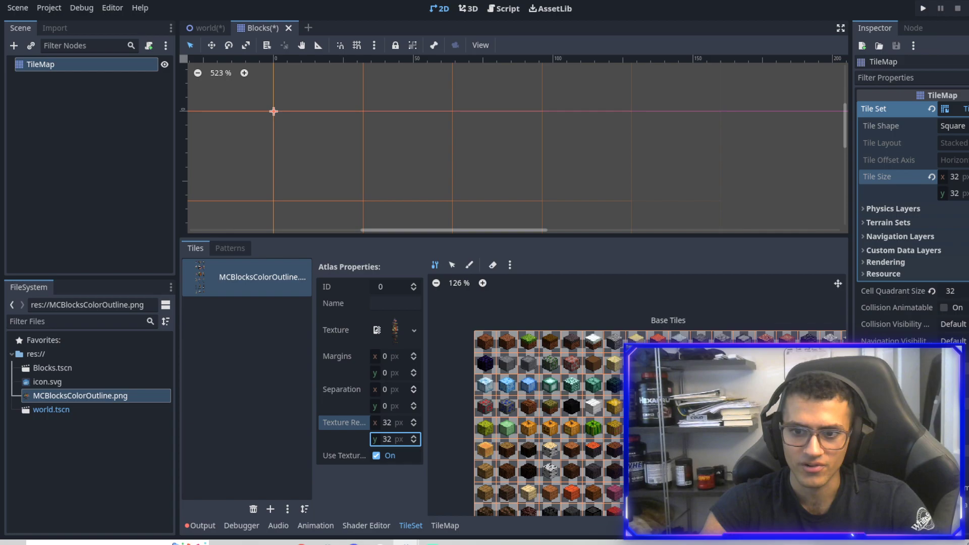
{"action": "scroll", "coordinate": [547, 352], "scroll_direction": "up", "scroll_amount": 3}
{"action": "scroll", "coordinate": [546, 352], "scroll_direction": "down", "scroll_amount": 5}
{"action": "scroll", "coordinate": [546, 352], "scroll_direction": "up", "scroll_amount": 7}
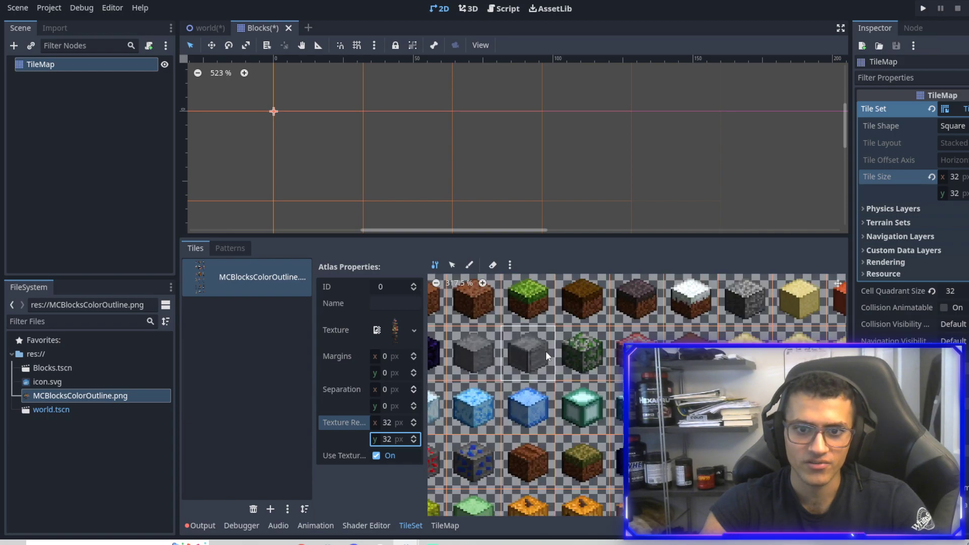
{"action": "scroll", "coordinate": [550, 352], "scroll_direction": "down", "scroll_amount": 4}
{"action": "scroll", "coordinate": [510, 338], "scroll_direction": "up", "scroll_amount": 2}
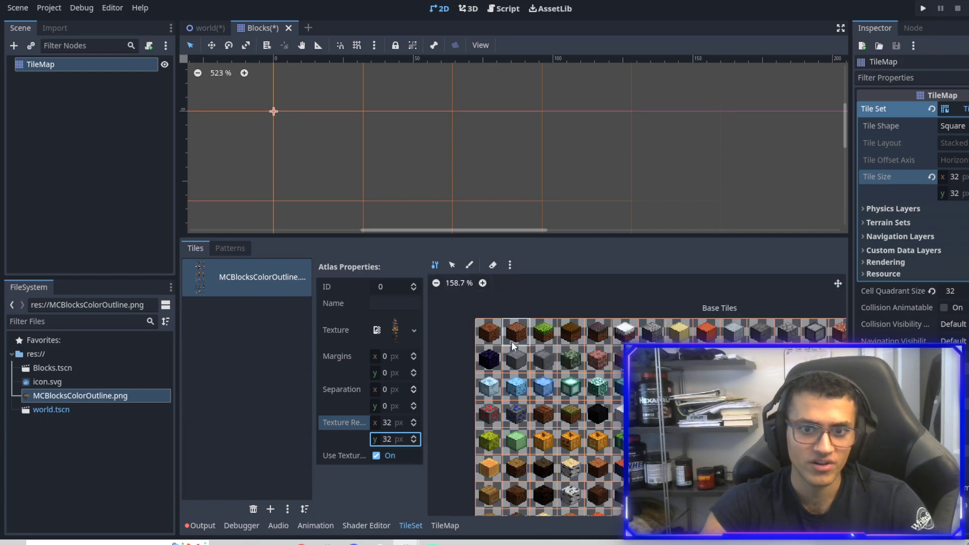
{"action": "middle_click_drag", "start_coordinate": [511, 341], "coordinate": [525, 354]}
{"action": "scroll", "coordinate": [511, 401], "scroll_direction": "down", "scroll_amount": 4, "text": "ctrl"}
{"action": "scroll", "coordinate": [511, 400], "scroll_direction": "up", "scroll_amount": 4, "text": "ctrl"}
{"action": "scroll", "coordinate": [511, 400], "scroll_direction": "down", "scroll_amount": 6, "text": "ctrl"}
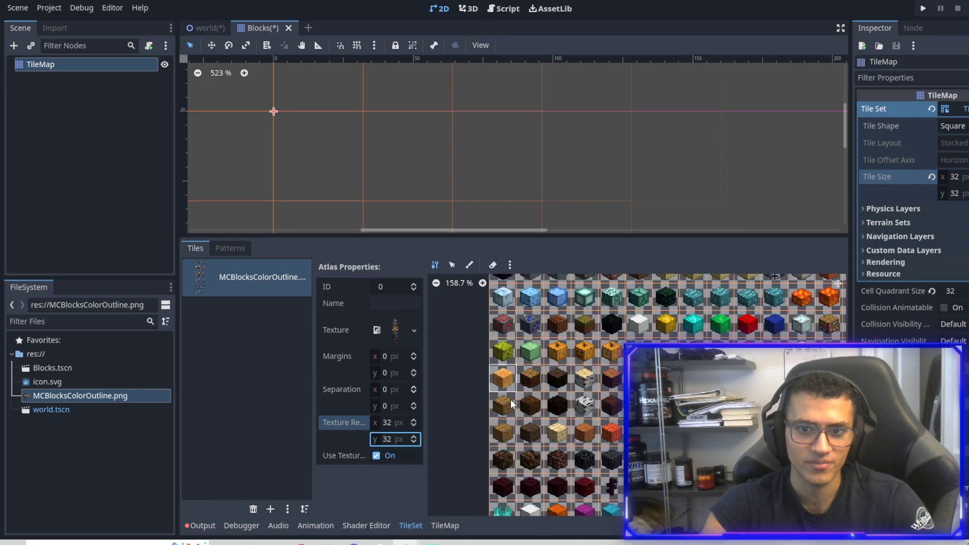
{"action": "scroll", "coordinate": [510, 399], "scroll_direction": "up", "scroll_amount": 3}
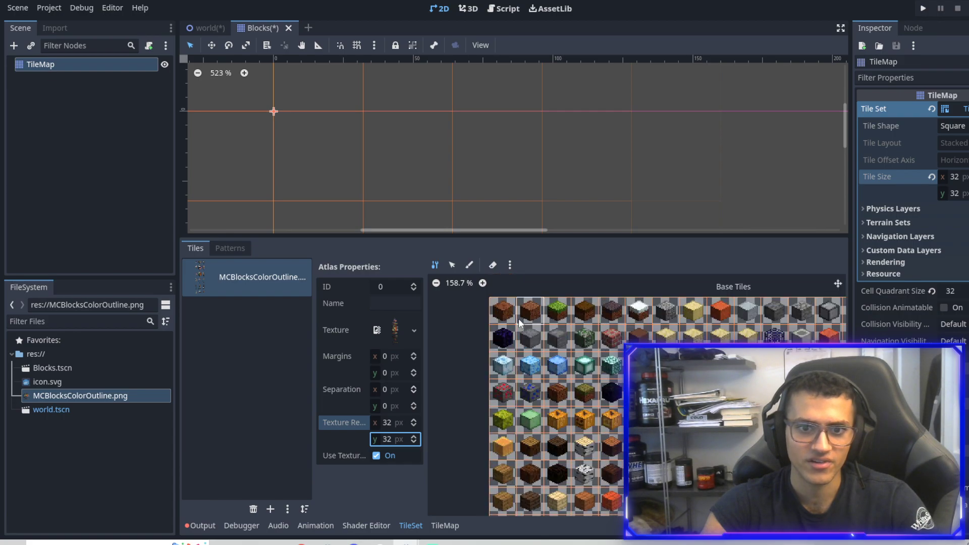
{"action": "scroll", "coordinate": [520, 323], "scroll_direction": "up", "scroll_amount": 1}
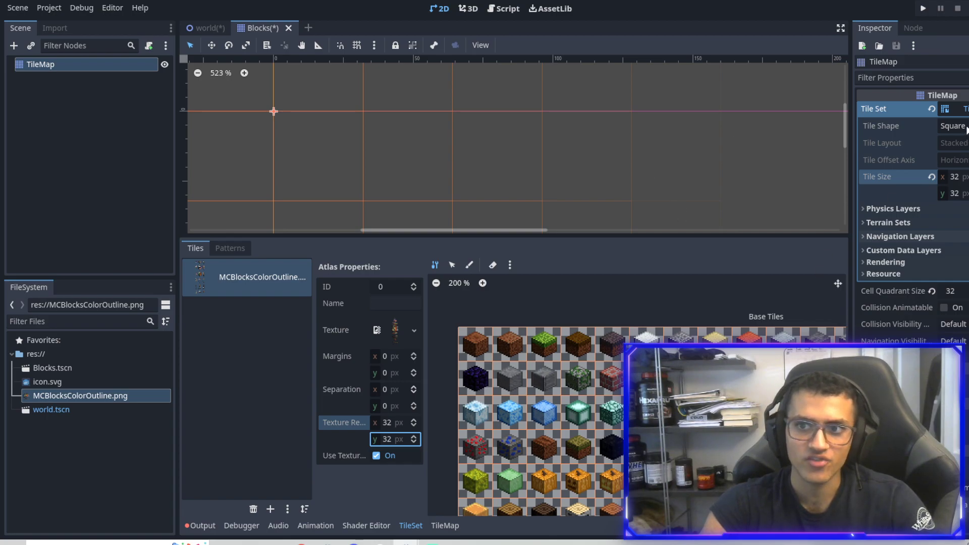
- Change the TileSet's tile shape to Isometric
{"action": "left_click", "coordinate": [965, 126]}
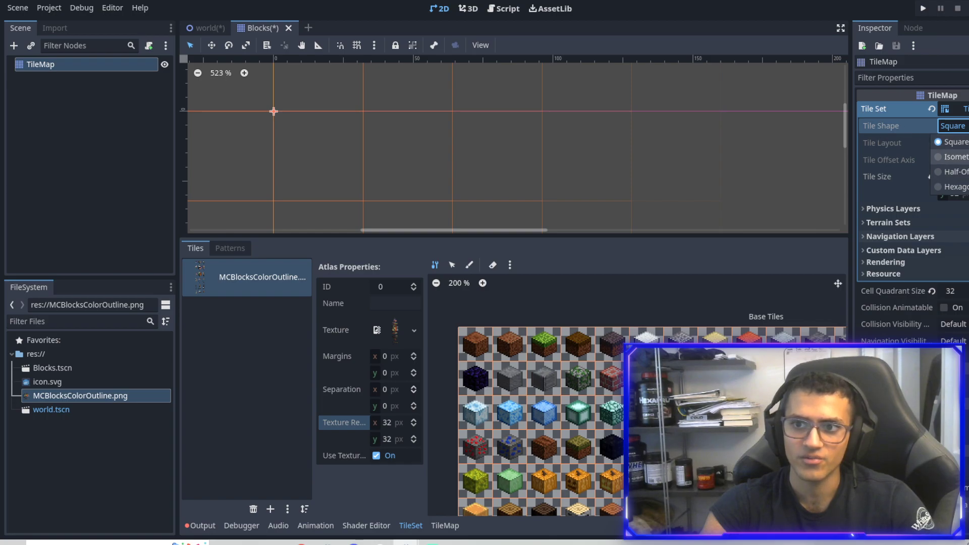
{"action": "left_click", "coordinate": [956, 157]}
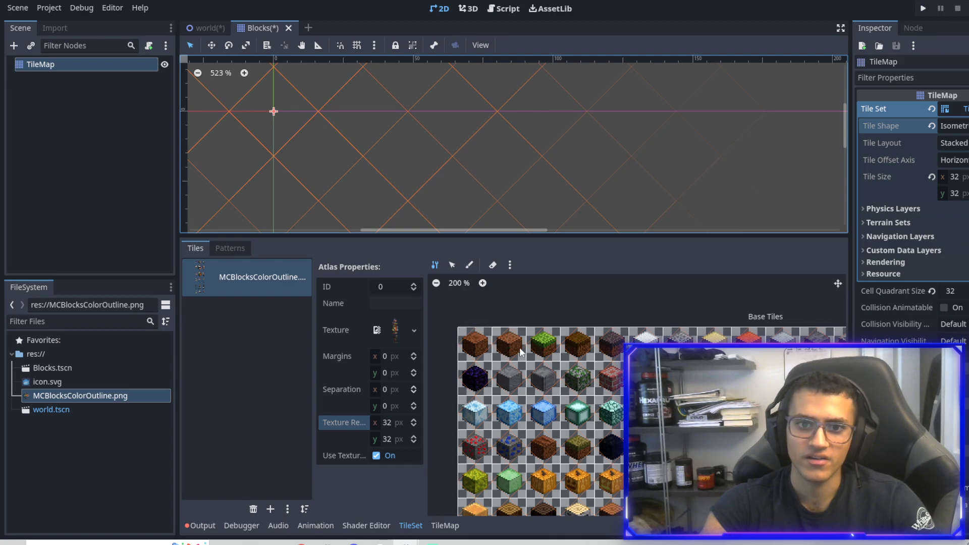
{"action": "scroll", "coordinate": [515, 358], "scroll_direction": "up", "scroll_amount": 4}
{"action": "middle_click_drag", "start_coordinate": [578, 313], "coordinate": [548, 404]}
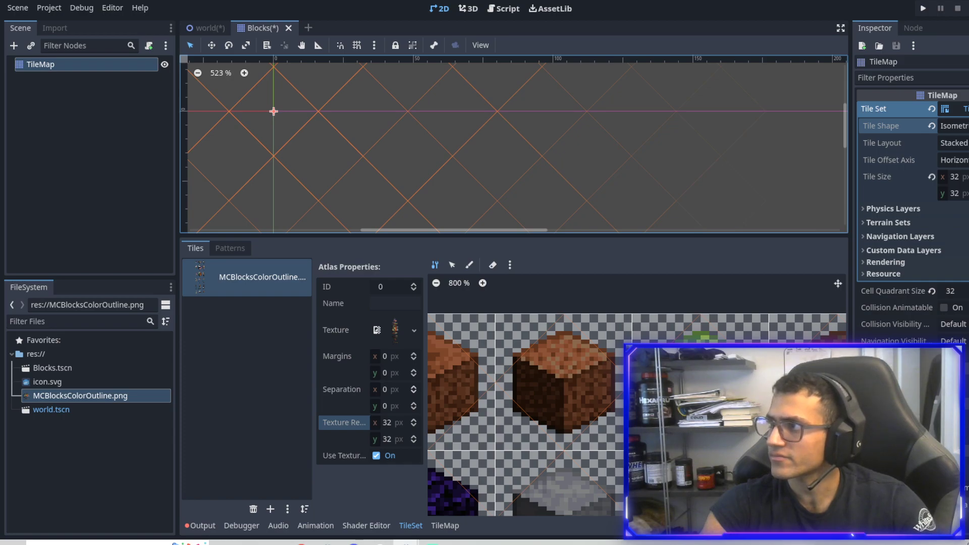
- Set the x value of the TileSet's tile size to 46 px
{"action": "left_click", "coordinate": [956, 179]}
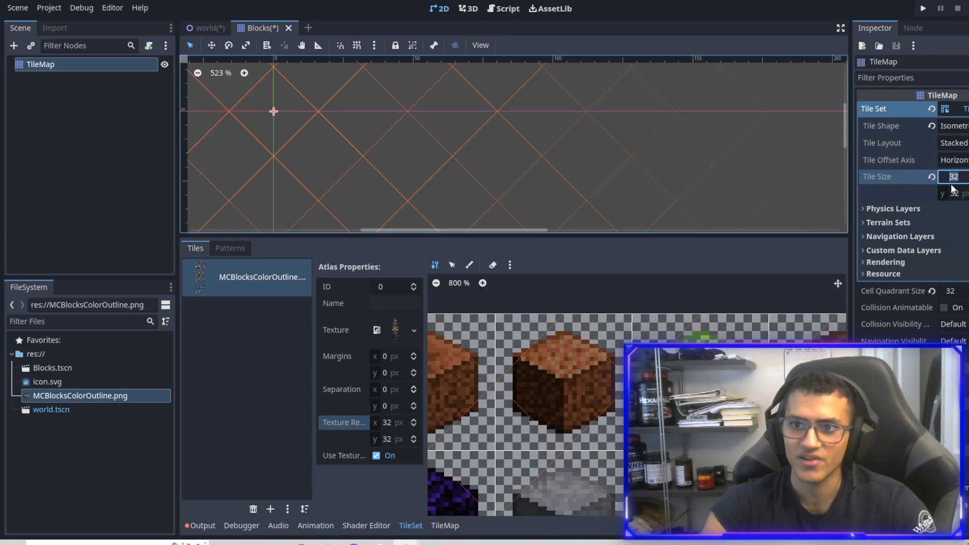
{"action": "left_click", "coordinate": [278, 344]}
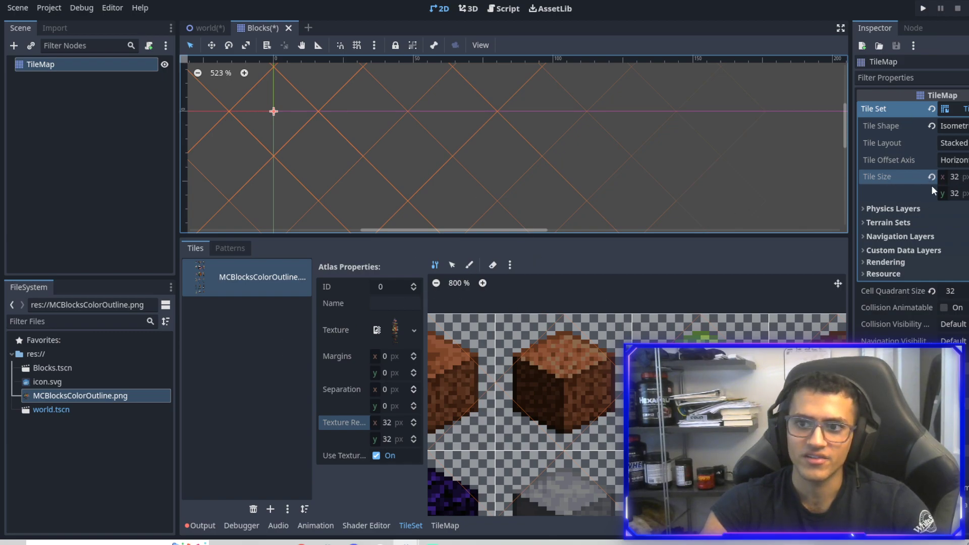
{"action": "left_click_drag", "start_coordinate": [956, 178], "coordinate": [968, 177]}
- Place four grass blocks in a diamond on Layer 0 of the TileMap to test the tile spacing
{"action": "left_click", "coordinate": [444, 526]}
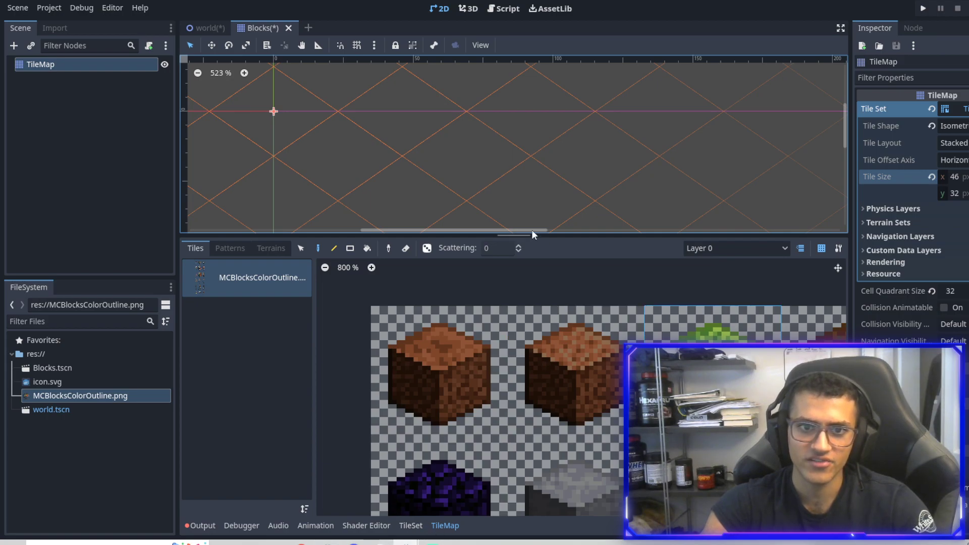
{"action": "left_click", "coordinate": [456, 179]}
{"action": "left_click", "coordinate": [511, 204]}
{"action": "left_click", "coordinate": [427, 192]}
{"action": "scroll", "coordinate": [445, 197], "scroll_direction": "down", "scroll_amount": 2}
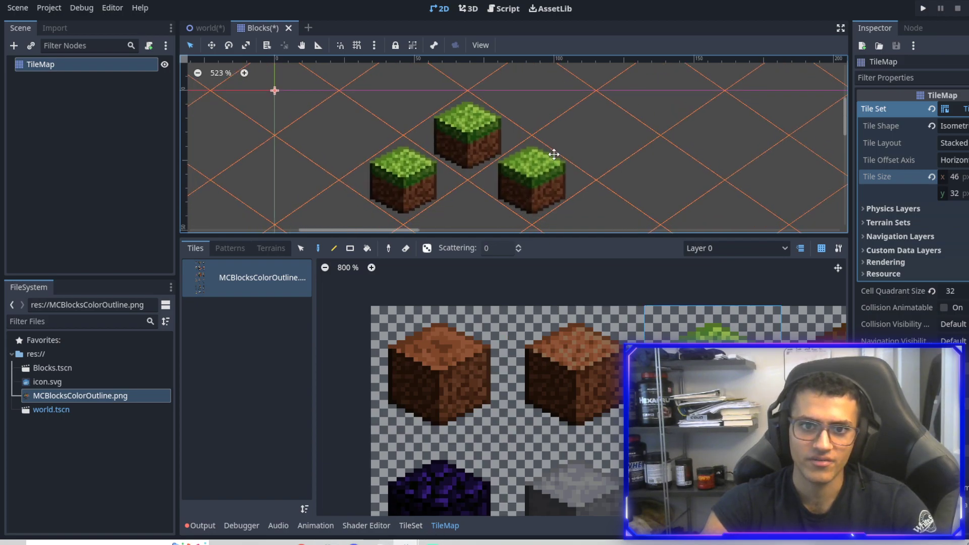
{"action": "left_click", "coordinate": [488, 202]}
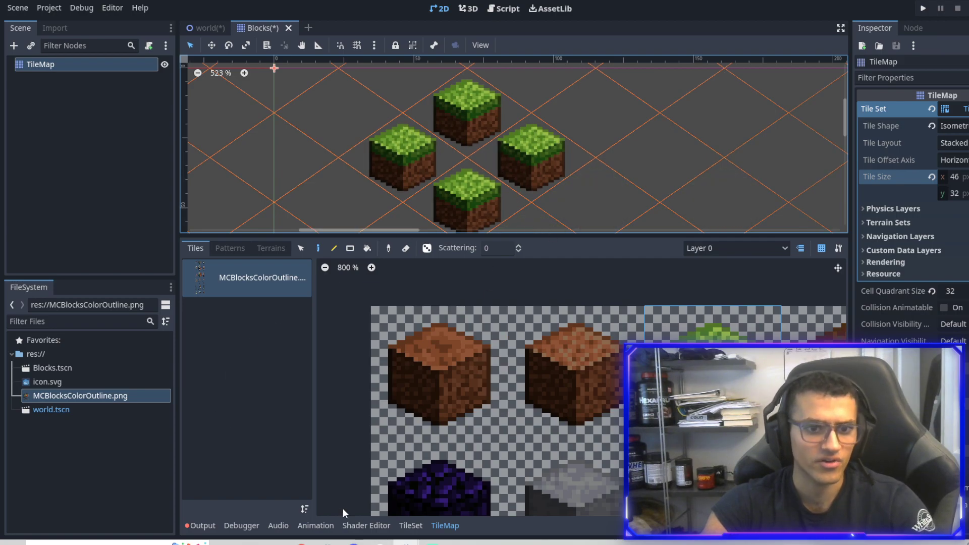
- Reduce the TileSet's tile size to 25 by 13 px
{"action": "left_click", "coordinate": [411, 526]}
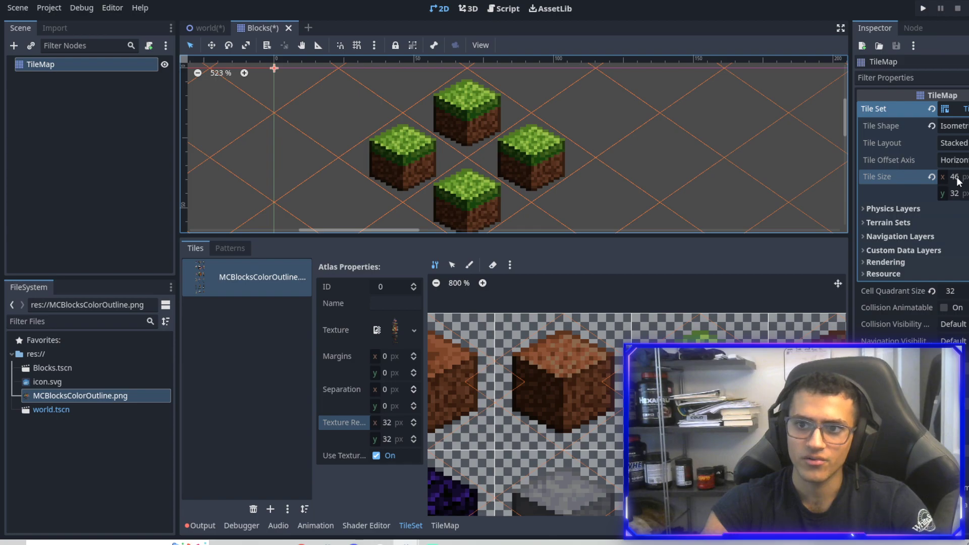
{"action": "middle_click_drag", "start_coordinate": [586, 138], "coordinate": [605, 157]}
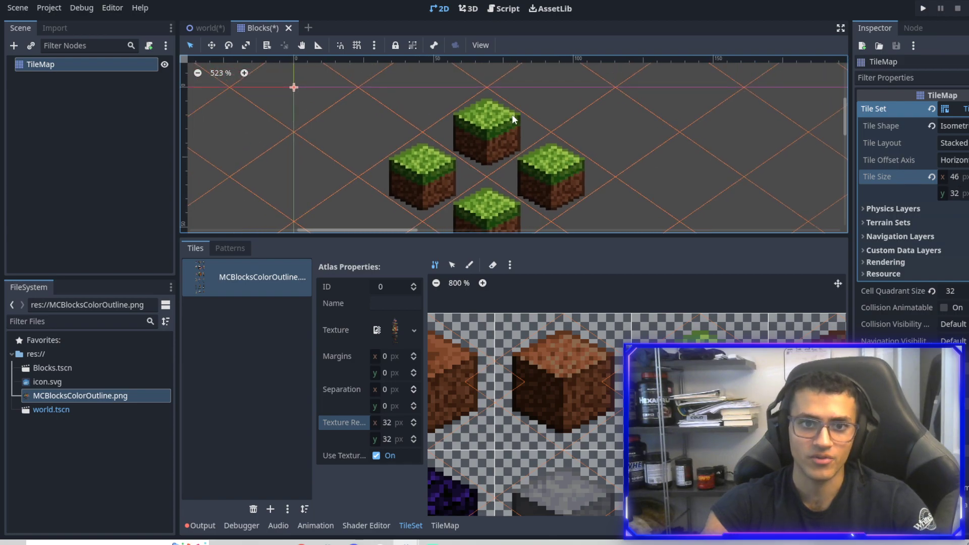
{"action": "left_click_drag", "start_coordinate": [958, 177], "coordinate": [949, 177]}
{"action": "left_click_drag", "start_coordinate": [957, 193], "coordinate": [959, 186]}
{"action": "left_click", "coordinate": [961, 195]}
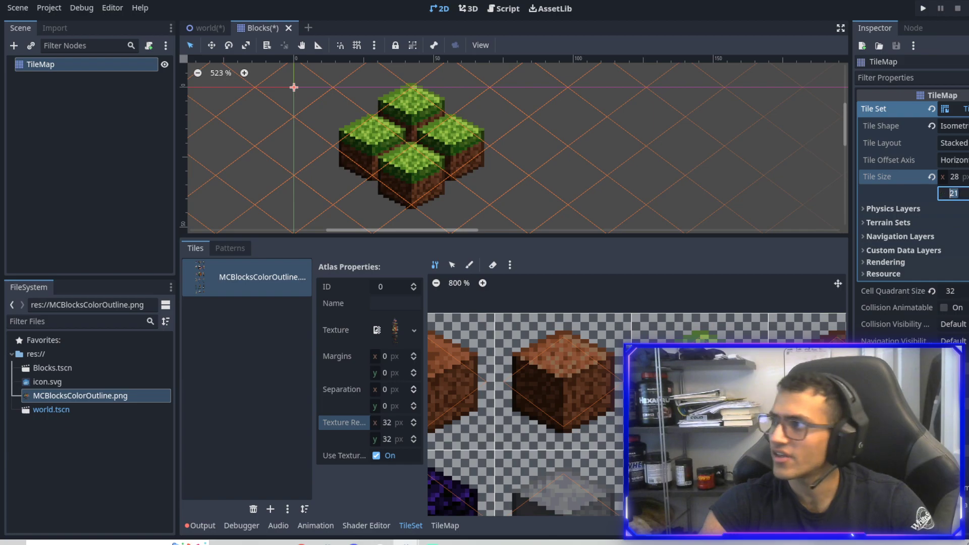
{"action": "left_click", "coordinate": [961, 177]}
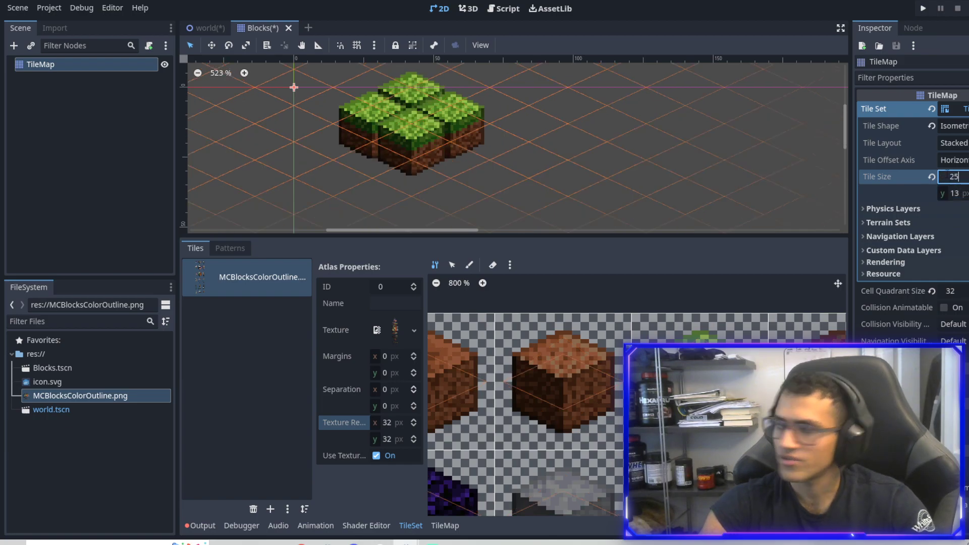
{"action": "type", "text": "25"}
{"action": "key", "text": "Return"}
- Try tile widths of 24 px and 27 px while checking the gaps between the grass blocks
{"action": "scroll", "coordinate": [449, 160], "scroll_direction": "up", "scroll_amount": 5}
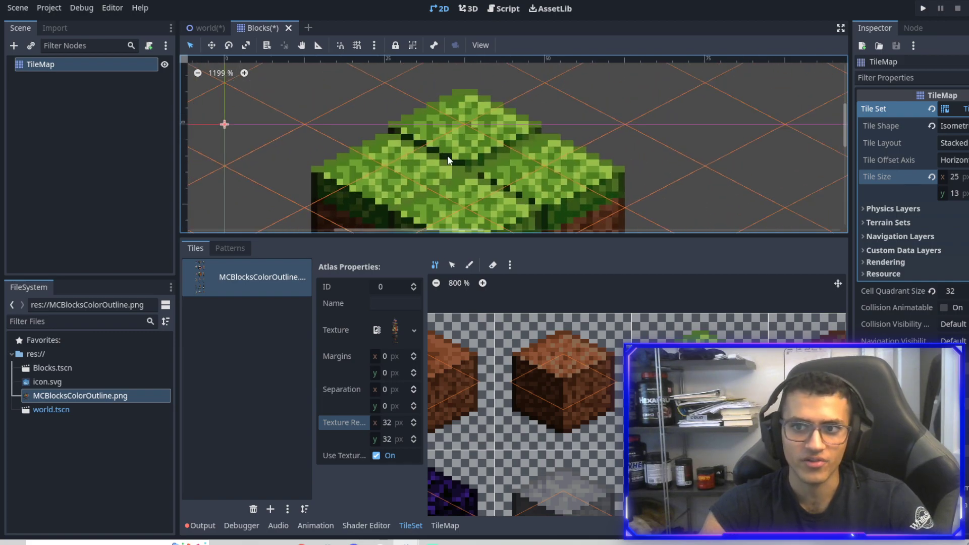
{"action": "middle_click_drag", "start_coordinate": [448, 156], "coordinate": [444, 140]}
{"action": "left_click", "coordinate": [966, 180]}
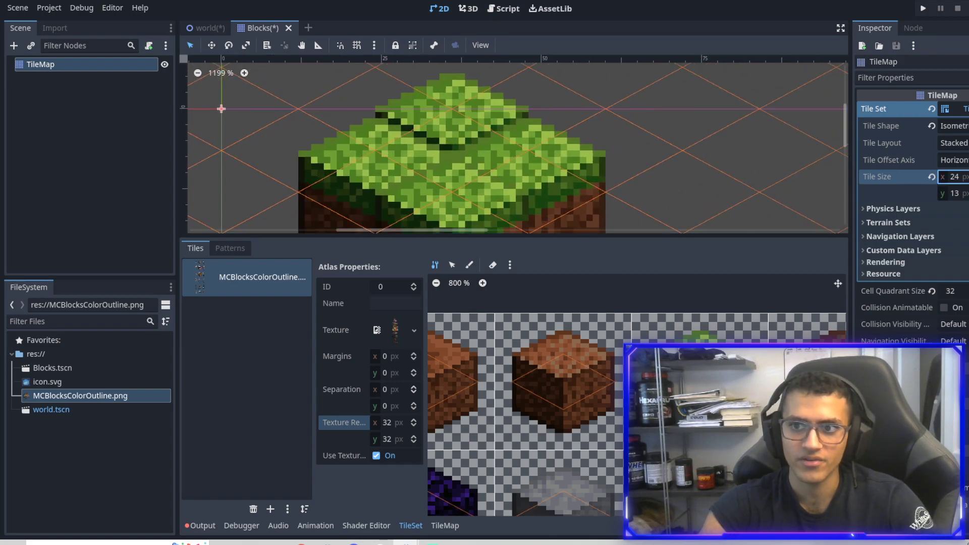
{"action": "left_click", "coordinate": [966, 174]}
{"action": "left_click", "coordinate": [967, 174]}
{"action": "left_click", "coordinate": [967, 174]}
{"action": "middle_click_drag", "start_coordinate": [657, 186], "coordinate": [634, 152]}
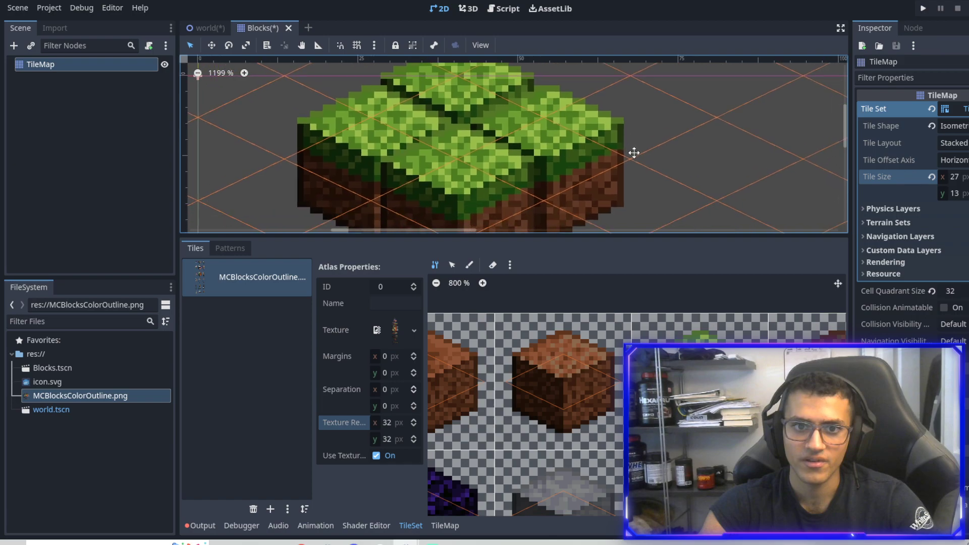
{"action": "scroll", "coordinate": [634, 152], "scroll_direction": "down", "scroll_amount": 1}
{"action": "middle_click_drag", "start_coordinate": [562, 174], "coordinate": [534, 164]}
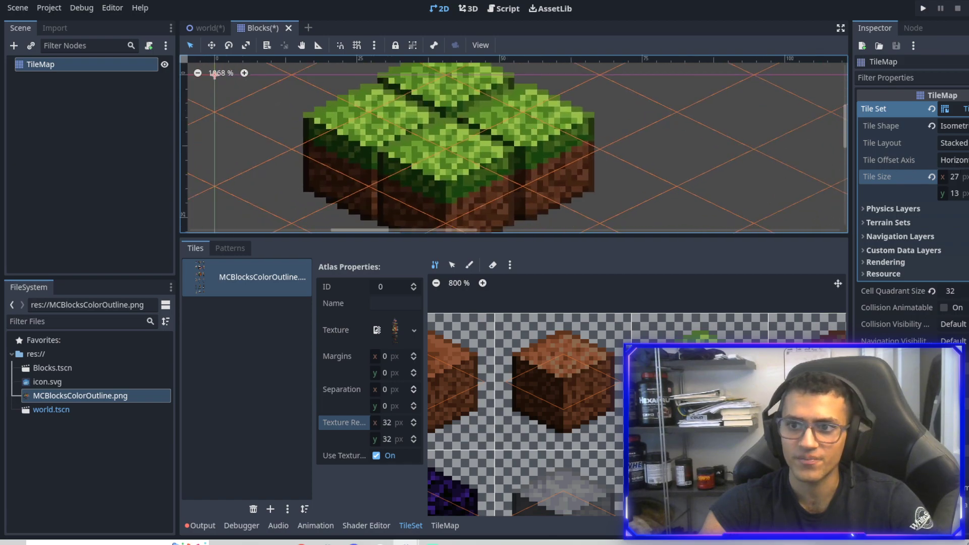
- Set the TileSet's tile width back to 25 px and save the scene
{"action": "left_click_drag", "start_coordinate": [954, 177], "coordinate": [954, 193]}
{"action": "scroll", "coordinate": [464, 132], "scroll_direction": "down", "scroll_amount": 2}
{"action": "key", "text": "ctrl+s"}
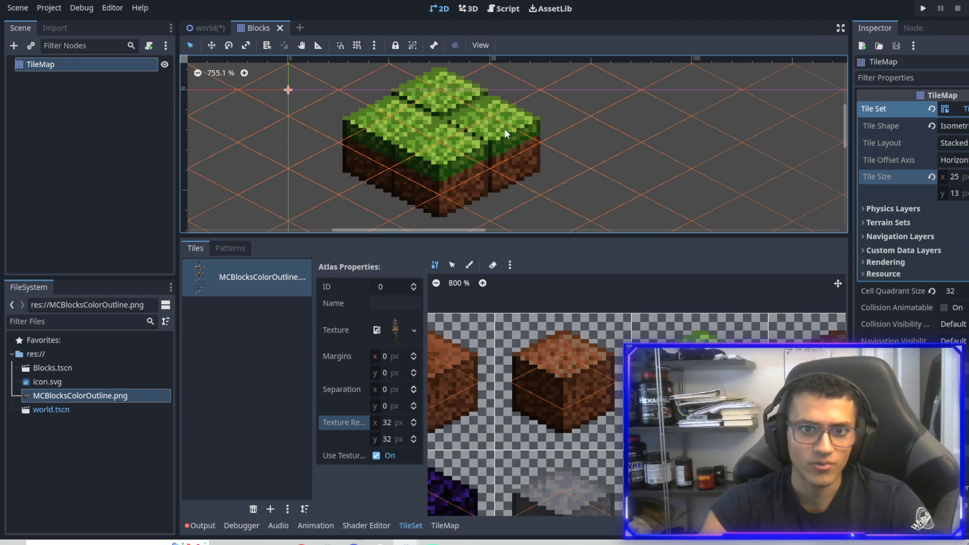
- Enlarge the 2D viewport and paint more grass blocks around the four test blocks on Layer 0
{"action": "middle_click_drag", "start_coordinate": [505, 130], "coordinate": [476, 126]}
{"action": "left_click", "coordinate": [99, 62]}
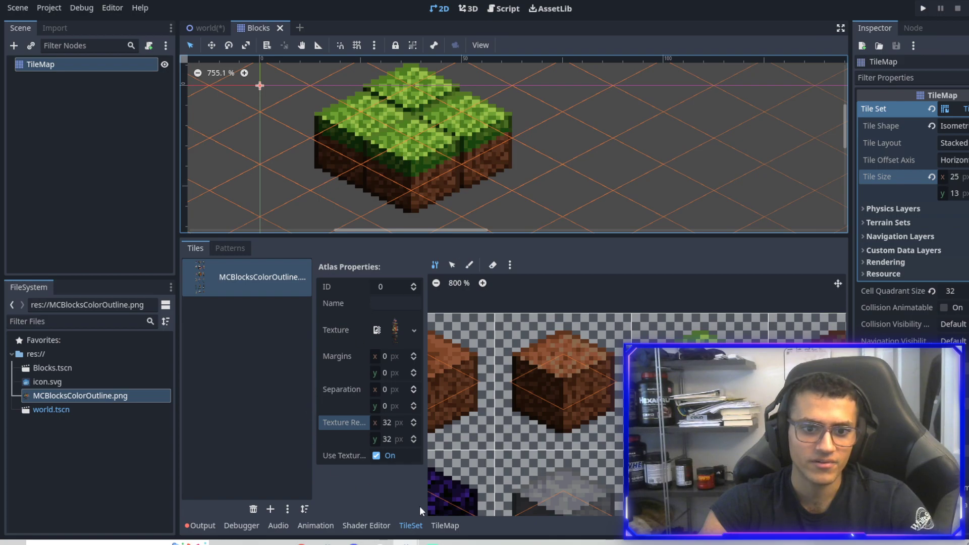
{"action": "left_click", "coordinate": [444, 525]}
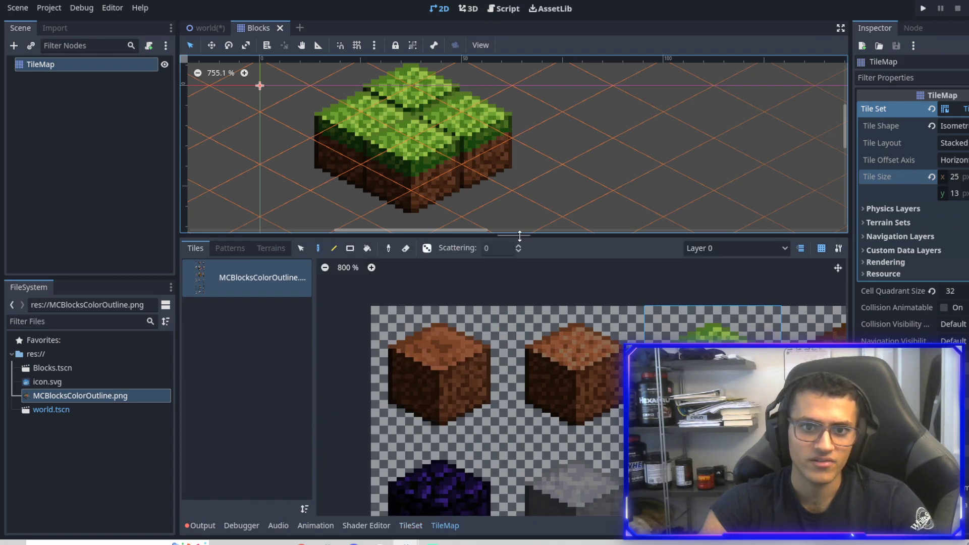
{"action": "left_click_drag", "start_coordinate": [519, 238], "coordinate": [494, 406]}
{"action": "mouse_move", "coordinate": [508, 167]}
{"action": "left_mouse_down"}
{"action": "mouse_move", "coordinate": [463, 212]}
{"action": "mouse_move", "coordinate": [313, 174]}
{"action": "mouse_move", "coordinate": [400, 253]}
{"action": "mouse_move", "coordinate": [317, 259]}
{"action": "mouse_move", "coordinate": [624, 157]}
{"action": "left_mouse_up"}
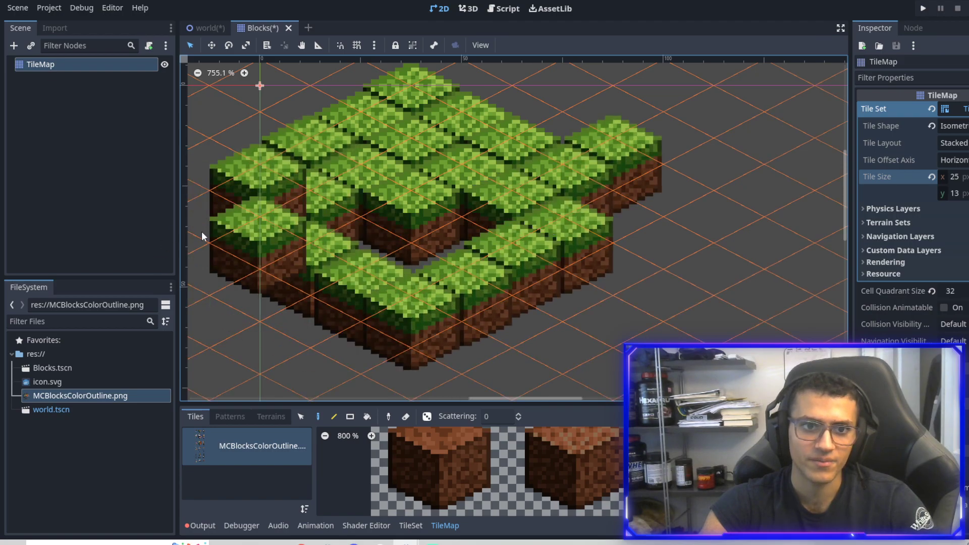
- Erase the outermost grass blocks on the left side, fill the gaps inside the platform, and extend its front row
{"action": "right_click_drag", "start_coordinate": [201, 231], "coordinate": [234, 243]}
{"action": "middle_click_drag", "start_coordinate": [336, 257], "coordinate": [347, 316]}
{"action": "scroll", "coordinate": [355, 288], "scroll_direction": "down", "scroll_amount": 2}
{"action": "left_click_drag", "start_coordinate": [438, 297], "coordinate": [384, 306]}
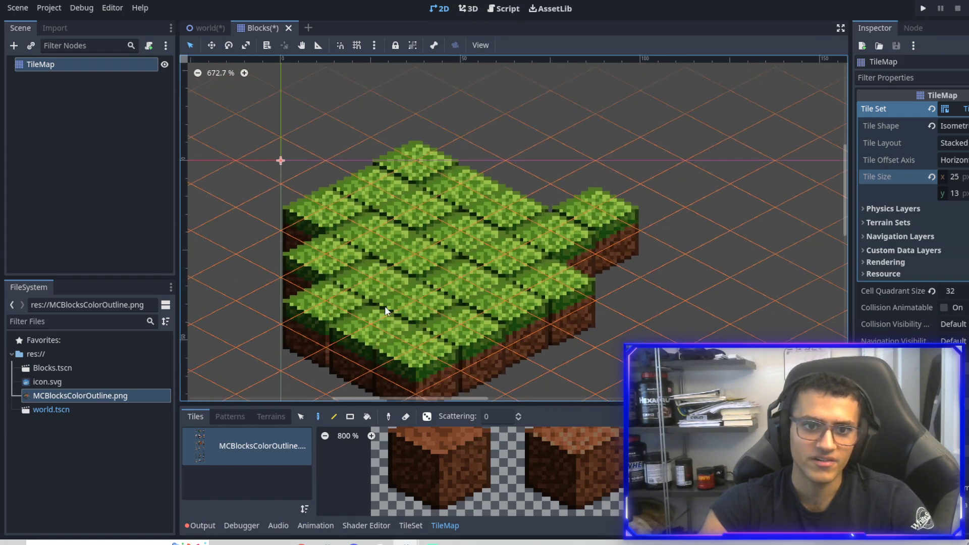
{"action": "middle_click_drag", "start_coordinate": [384, 306], "coordinate": [381, 237]}
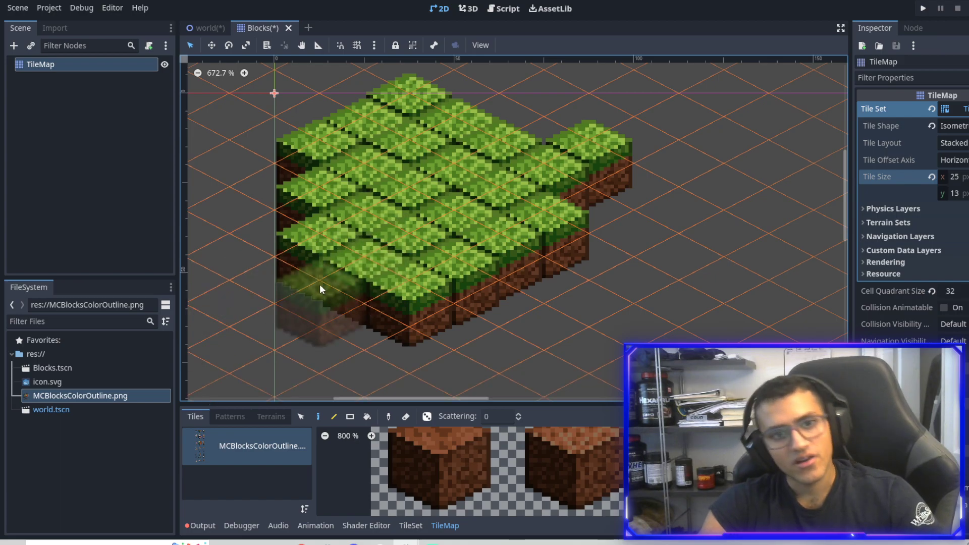
{"action": "left_click_drag", "start_coordinate": [320, 289], "coordinate": [461, 378]}
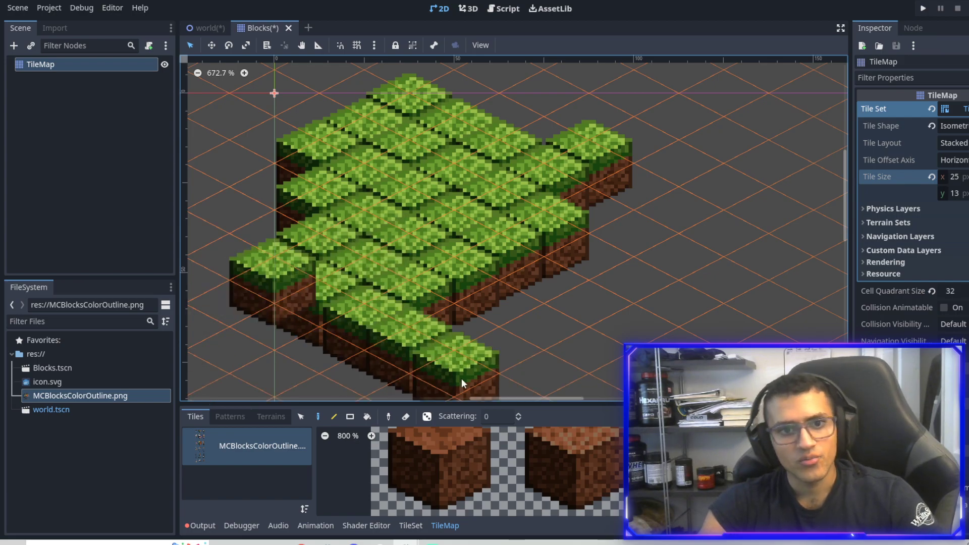
{"action": "left_click", "coordinate": [13, 46]}
{"action": "type", "text": "ysort"}
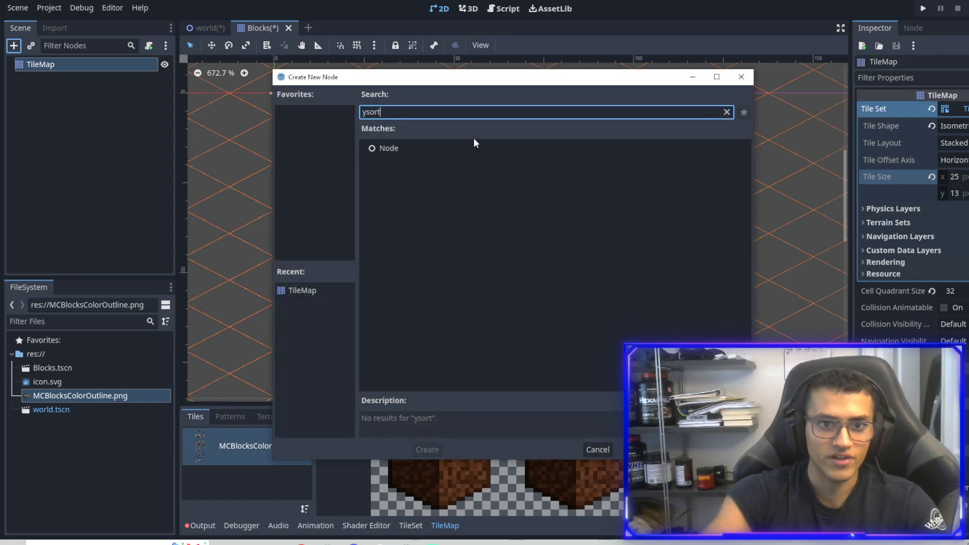
{"action": "key", "text": "Escape"}
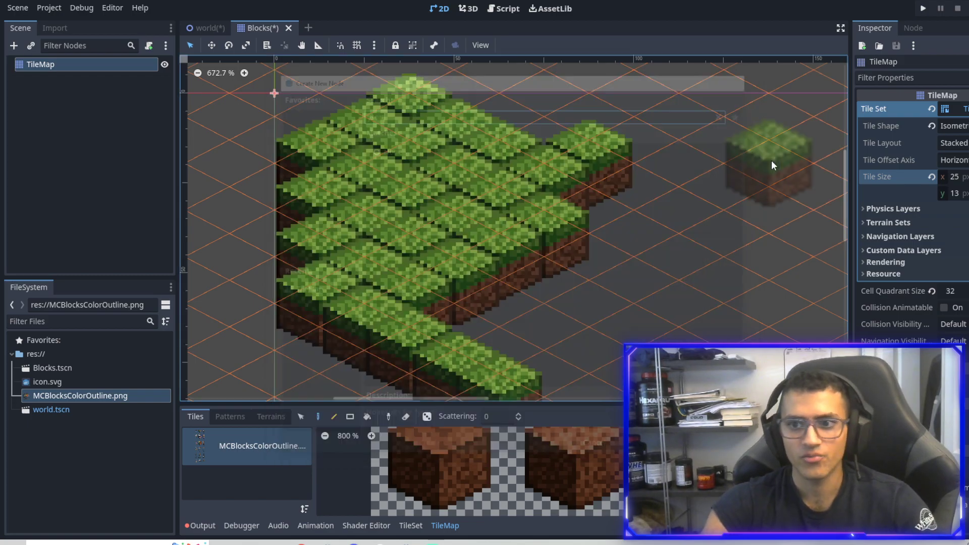
- Fill in more grass blocks near the platform's front edge and erase every block from Layer 0
{"action": "mouse_move", "coordinate": [464, 326]}
{"action": "left_mouse_down"}
{"action": "mouse_move", "coordinate": [510, 348]}
{"action": "mouse_move", "coordinate": [590, 294]}
{"action": "mouse_move", "coordinate": [505, 303]}
{"action": "left_mouse_up"}
{"action": "middle_click_drag", "start_coordinate": [616, 324], "coordinate": [625, 239]}
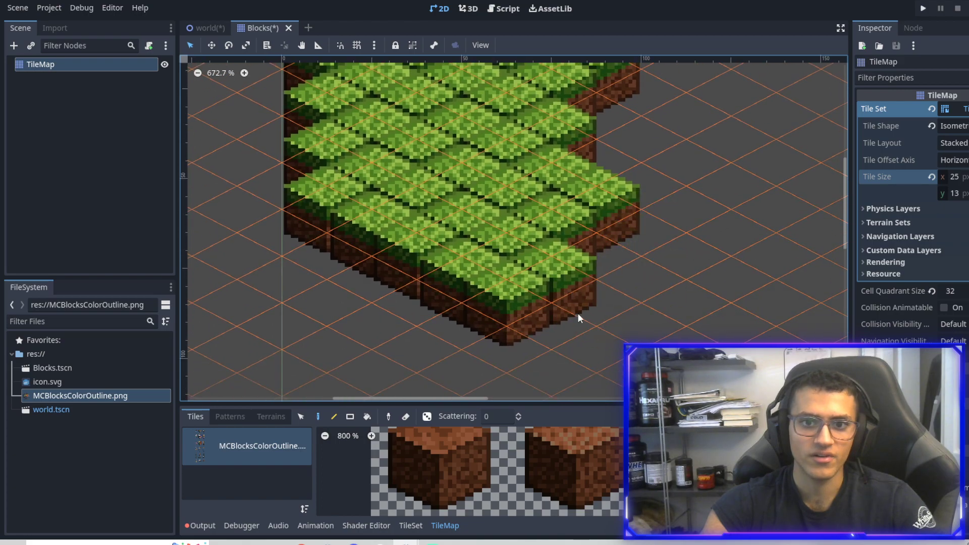
{"action": "right_click_drag", "start_coordinate": [601, 276], "coordinate": [529, 295]}
{"action": "middle_click_drag", "start_coordinate": [612, 228], "coordinate": [596, 314]}
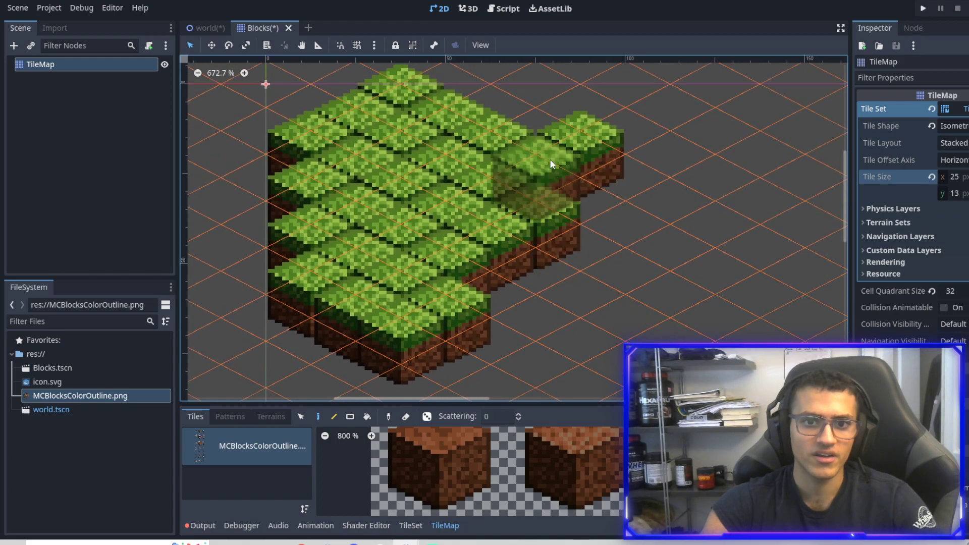
{"action": "mouse_move", "coordinate": [601, 144]}
{"action": "right_mouse_down"}
{"action": "mouse_move", "coordinate": [565, 157]}
{"action": "mouse_move", "coordinate": [438, 111]}
{"action": "mouse_move", "coordinate": [430, 254]}
{"action": "mouse_move", "coordinate": [573, 180]}
{"action": "mouse_move", "coordinate": [286, 248]}
{"action": "right_mouse_up"}
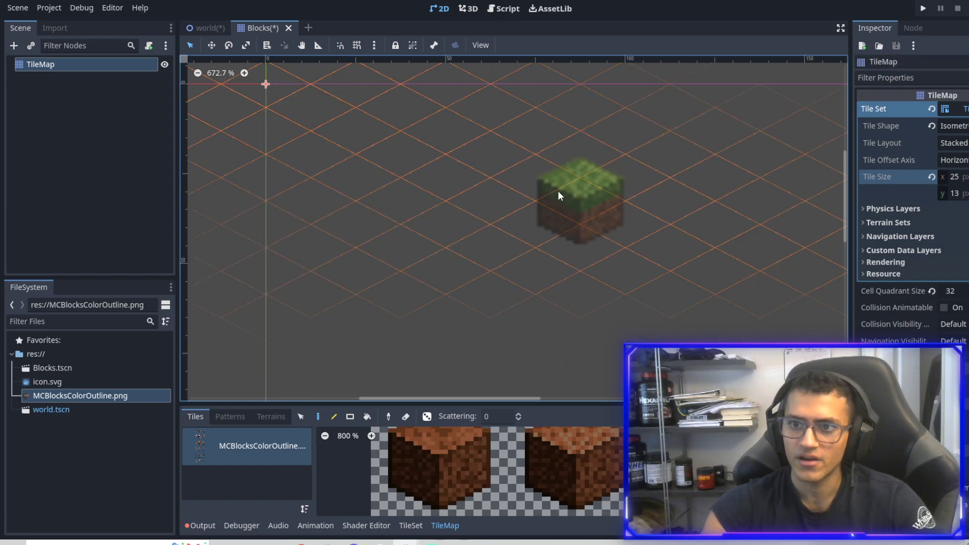
{"action": "middle_click_drag", "start_coordinate": [519, 179], "coordinate": [553, 116]}
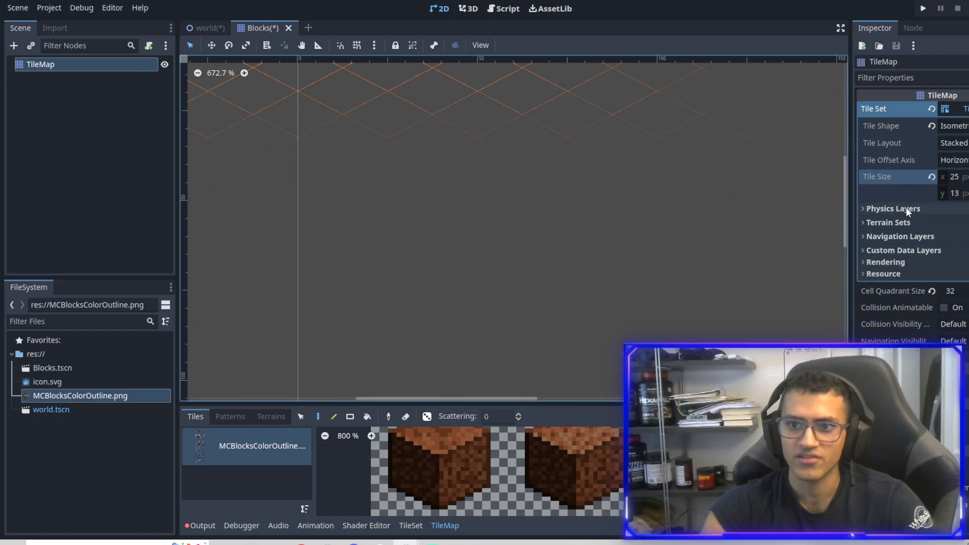
{"action": "middle_click_drag", "start_coordinate": [637, 193], "coordinate": [511, 346]}
{"action": "scroll", "coordinate": [566, 237], "scroll_direction": "down", "scroll_amount": 2}
{"action": "scroll", "coordinate": [497, 323], "scroll_direction": "down", "scroll_amount": 4}
{"action": "middle_click_drag", "start_coordinate": [487, 300], "coordinate": [449, 227]}
{"action": "scroll", "coordinate": [449, 228], "scroll_direction": "down", "scroll_amount": 4}
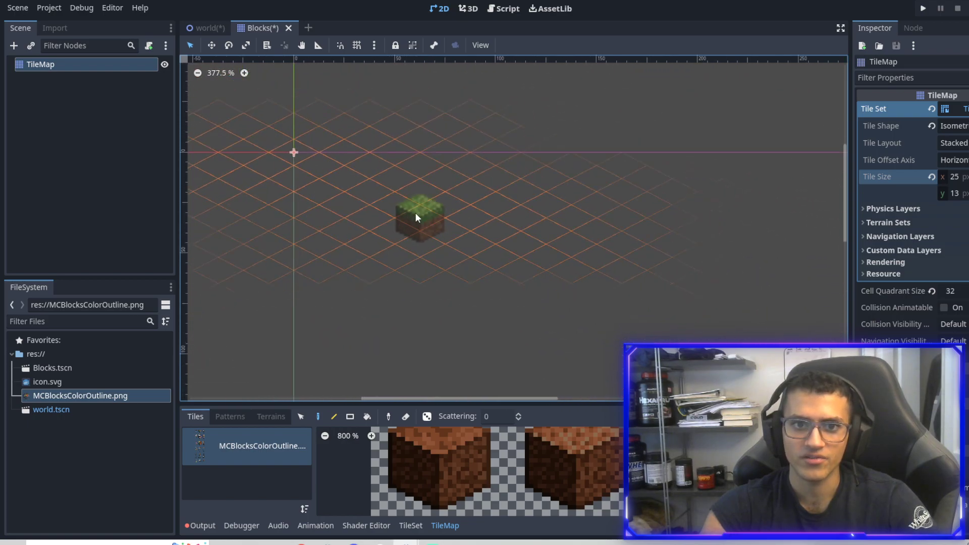
{"action": "mouse_move", "coordinate": [471, 205]}
{"action": "left_mouse_down"}
{"action": "mouse_move", "coordinate": [437, 271]}
{"action": "mouse_move", "coordinate": [502, 271]}
{"action": "mouse_move", "coordinate": [410, 273]}
{"action": "mouse_move", "coordinate": [496, 353]}
{"action": "left_mouse_up"}
{"action": "key", "text": "ctrl+z"}
- Save the Blocks scene, restart Godot and reopen the MC YT project
{"action": "key", "text": "ctrl+s"}
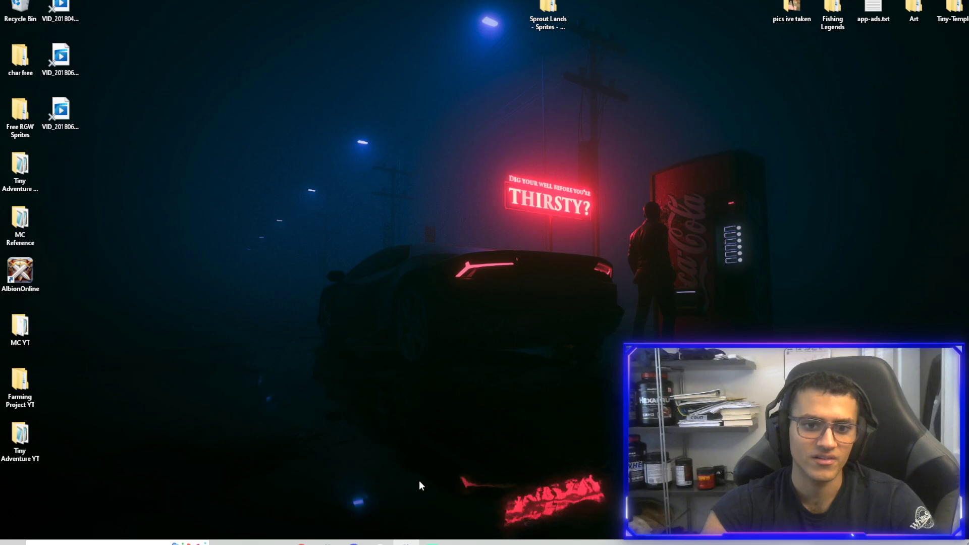
{"action": "right_click", "coordinate": [406, 542]}
{"action": "left_click", "coordinate": [384, 499]}
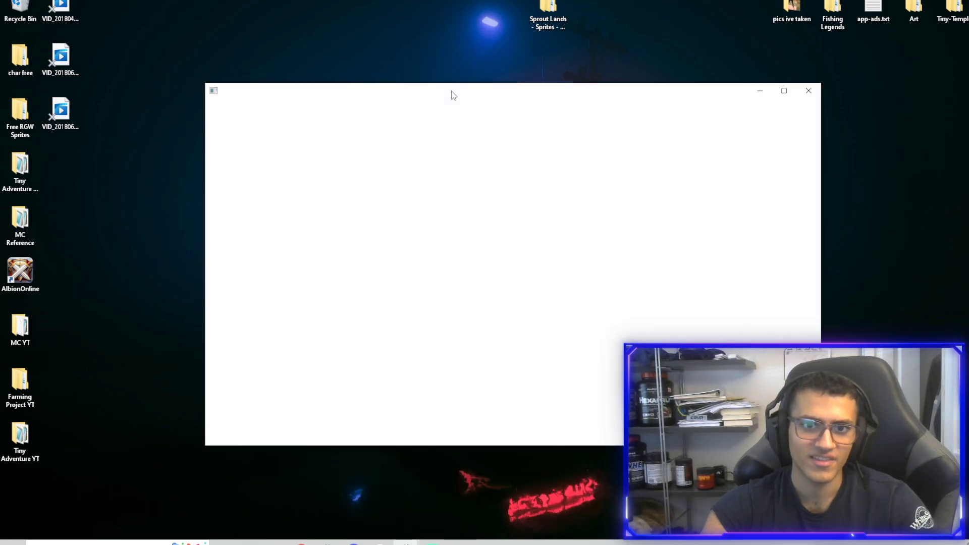
{"action": "double_click", "coordinate": [324, 165]}
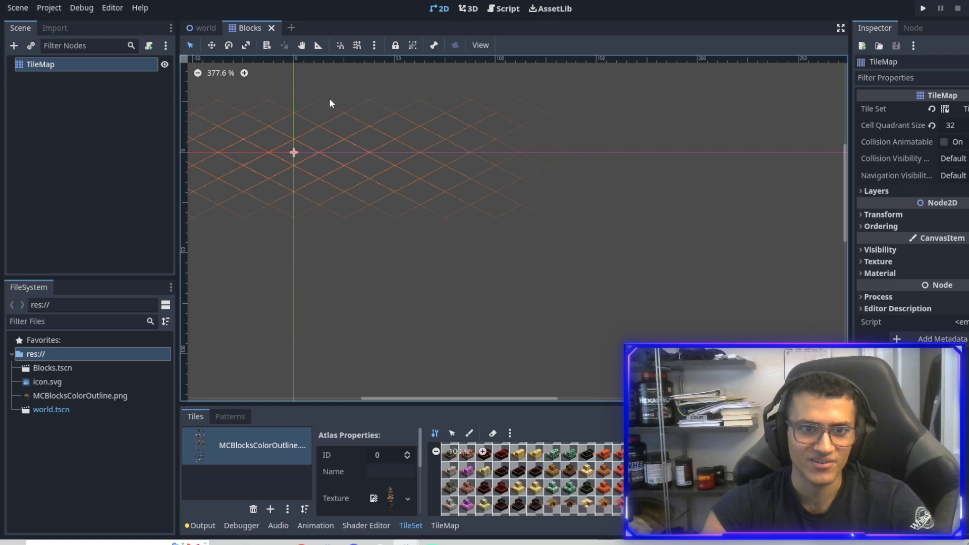
- Instance Blocks.tscn under the World node of the world scene and reset the TileMap's position to 0, 0
{"action": "left_click", "coordinate": [207, 27]}
{"action": "left_click_drag", "start_coordinate": [52, 368], "coordinate": [61, 64]}
{"action": "left_click", "coordinate": [38, 81]}
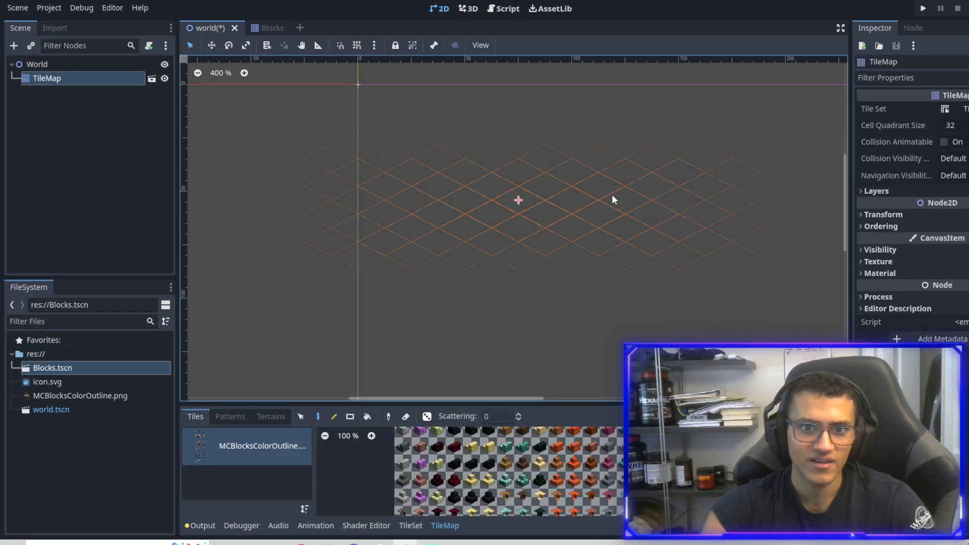
{"action": "left_click", "coordinate": [885, 214]}
{"action": "left_click", "coordinate": [935, 227]}
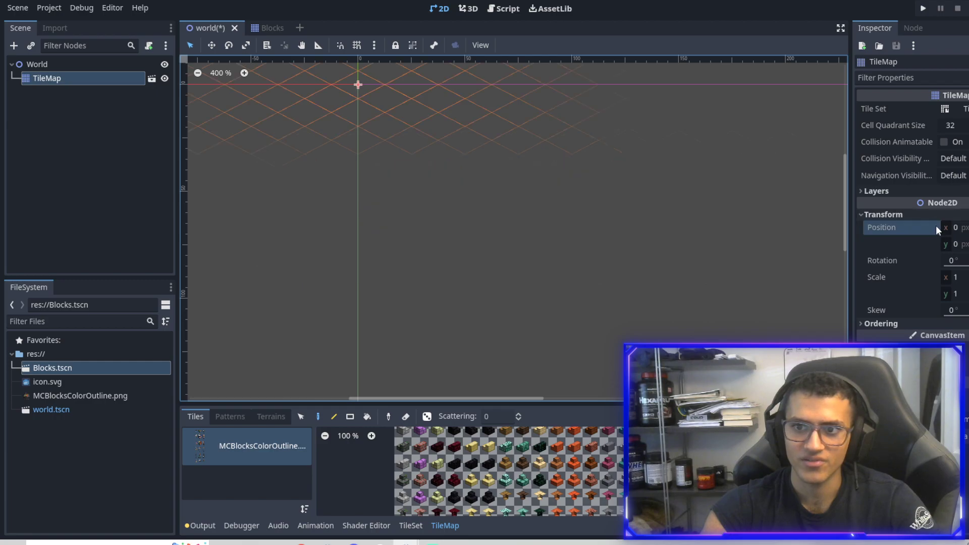
{"action": "left_click", "coordinate": [909, 215]}
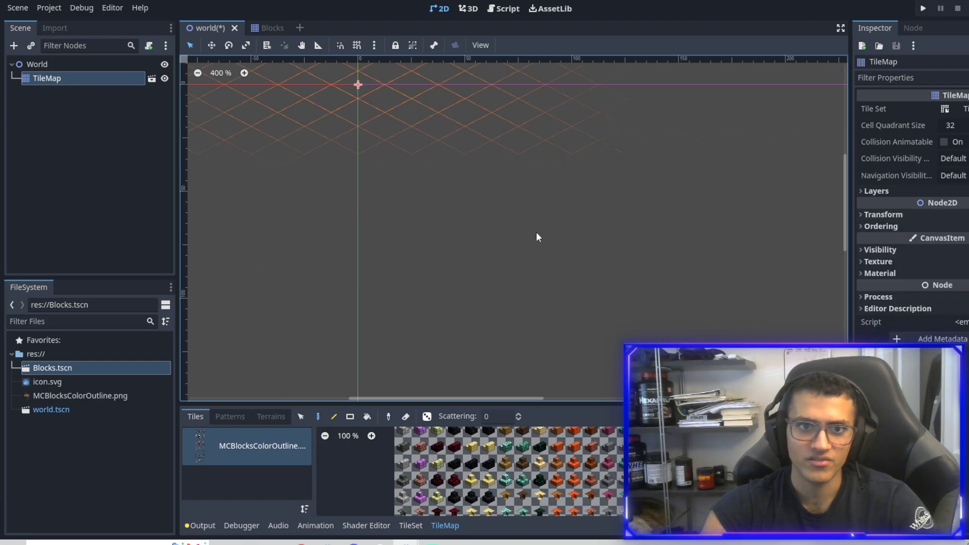
- Enlarge the tile palette area and bring the base block tiles into view at 400 %
{"action": "left_click", "coordinate": [462, 527]}
{"action": "left_click", "coordinate": [447, 528]}
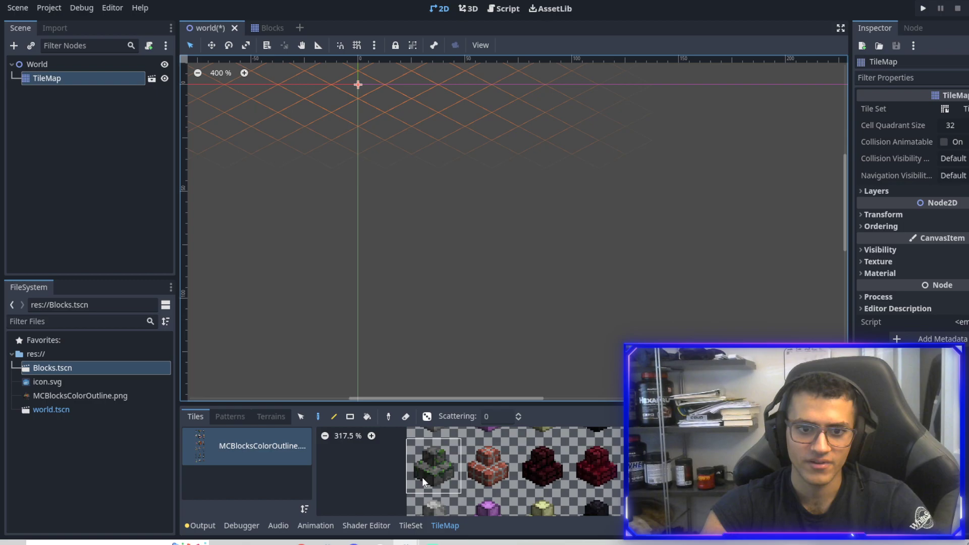
{"action": "scroll", "coordinate": [434, 479], "scroll_direction": "down", "scroll_amount": 3}
{"action": "scroll", "coordinate": [505, 474], "scroll_direction": "up", "scroll_amount": 3}
{"action": "scroll", "coordinate": [522, 462], "scroll_direction": "up", "scroll_amount": 4, "text": "ctrl"}
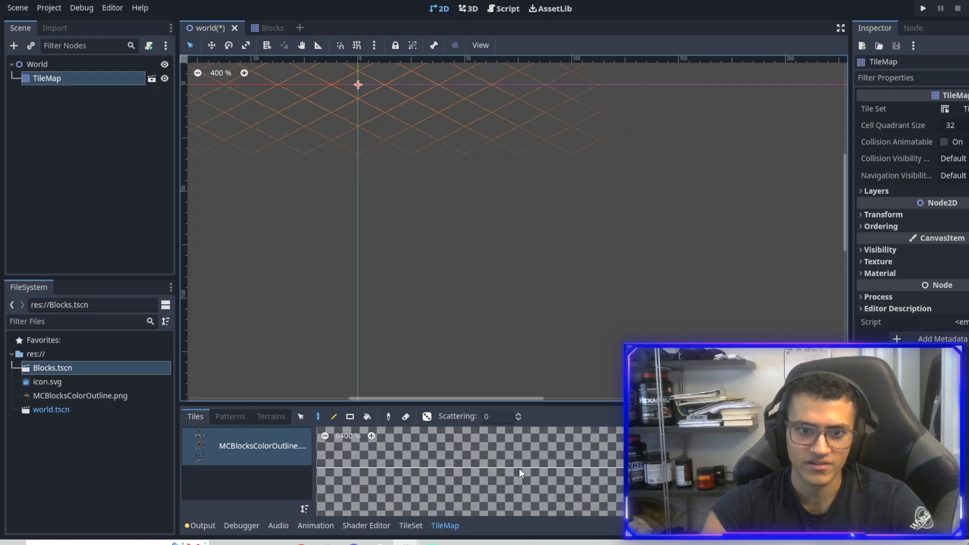
{"action": "scroll", "coordinate": [504, 464], "scroll_direction": "down", "scroll_amount": 2}
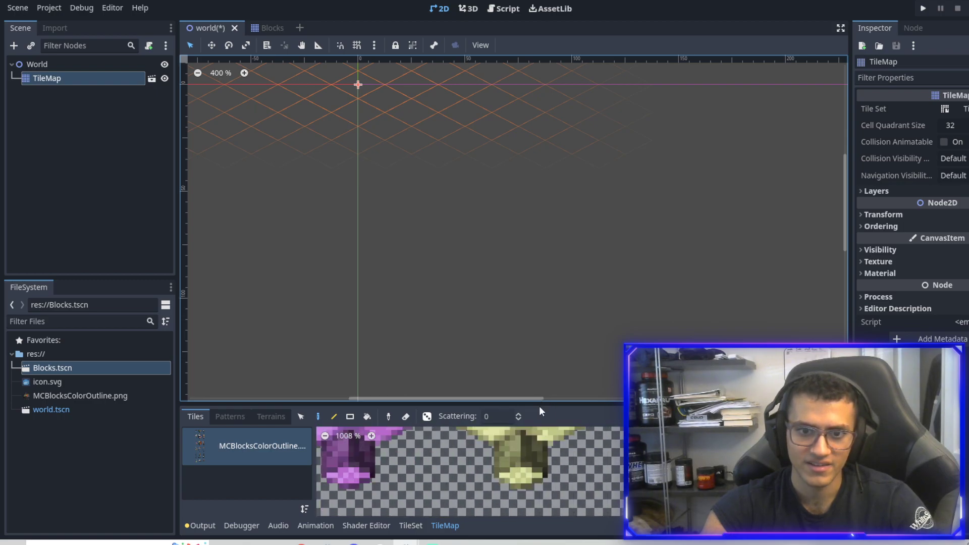
{"action": "left_click_drag", "start_coordinate": [529, 405], "coordinate": [525, 283]}
{"action": "scroll", "coordinate": [495, 416], "scroll_direction": "down", "scroll_amount": 2}
{"action": "scroll", "coordinate": [510, 404], "scroll_direction": "down", "scroll_amount": 9, "text": "ctrl"}
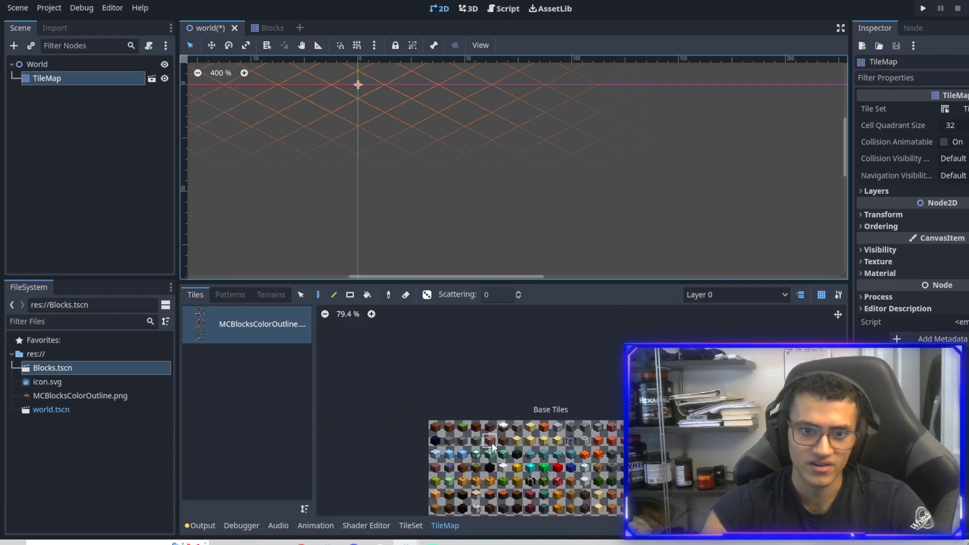
{"action": "scroll", "coordinate": [479, 419], "scroll_direction": "up", "scroll_amount": 7, "text": "ctrl"}
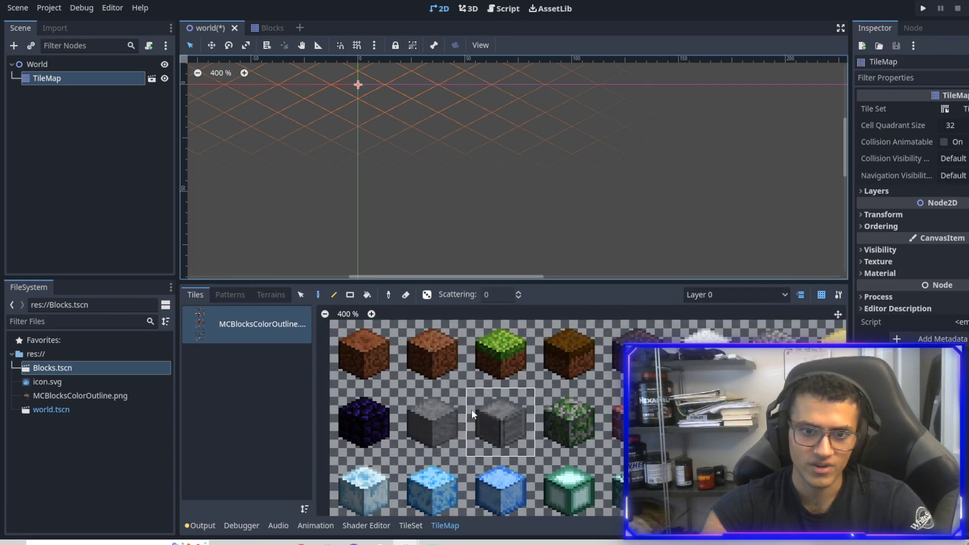
- Paint a square platform of grass blocks on Layer 0 of the world scene's TileMap
{"action": "left_click", "coordinate": [486, 356]}
{"action": "mouse_move", "coordinate": [546, 197]}
{"action": "left_mouse_down"}
{"action": "mouse_move", "coordinate": [651, 202]}
{"action": "mouse_move", "coordinate": [556, 182]}
{"action": "mouse_move", "coordinate": [611, 158]}
{"action": "mouse_move", "coordinate": [562, 241]}
{"action": "mouse_move", "coordinate": [650, 217]}
{"action": "left_mouse_up"}
{"action": "mouse_move", "coordinate": [674, 217]}
{"action": "middle_mouse_down"}
{"action": "mouse_move", "coordinate": [600, 165]}
{"action": "mouse_move", "coordinate": [573, 162]}
{"action": "middle_mouse_up"}
{"action": "mouse_move", "coordinate": [631, 164]}
{"action": "left_mouse_down"}
{"action": "mouse_move", "coordinate": [500, 219]}
{"action": "mouse_move", "coordinate": [372, 179]}
{"action": "mouse_move", "coordinate": [532, 256]}
{"action": "mouse_move", "coordinate": [643, 195]}
{"action": "mouse_move", "coordinate": [498, 205]}
{"action": "mouse_move", "coordinate": [344, 186]}
{"action": "left_mouse_up"}
{"action": "middle_click_drag", "start_coordinate": [343, 186], "coordinate": [299, 176]}
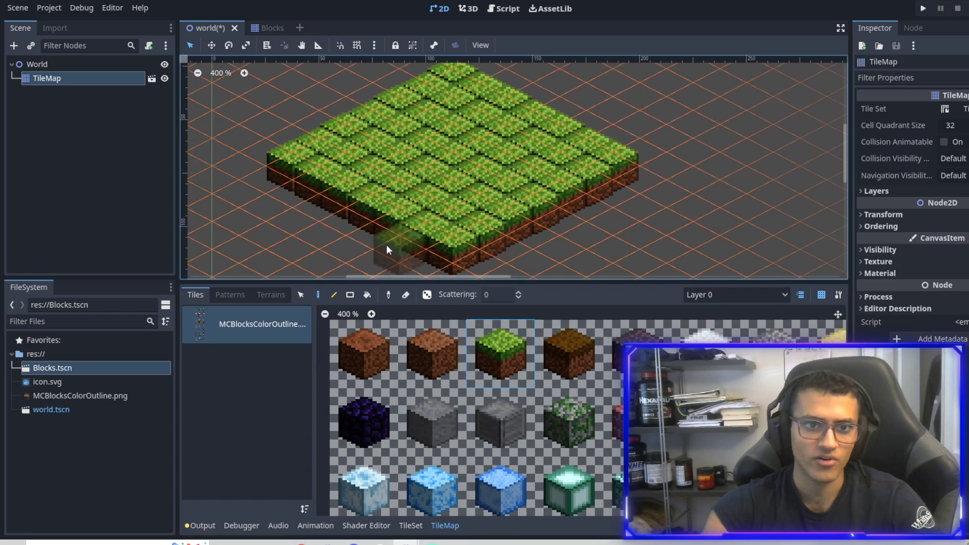
- Paint dirt blocks on Layer 1 beneath the front edges and interior of the grass platform
{"action": "left_click", "coordinate": [368, 344]}
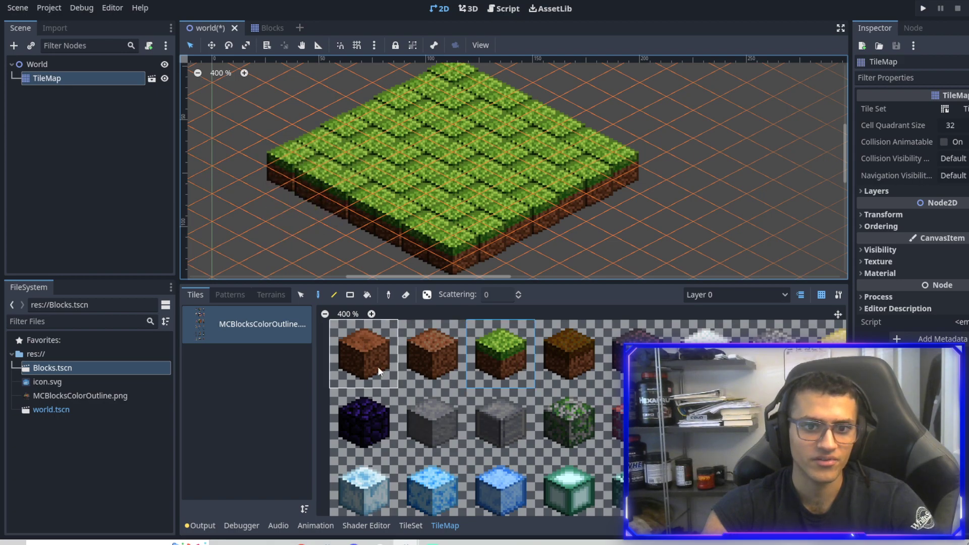
{"action": "left_click", "coordinate": [711, 294]}
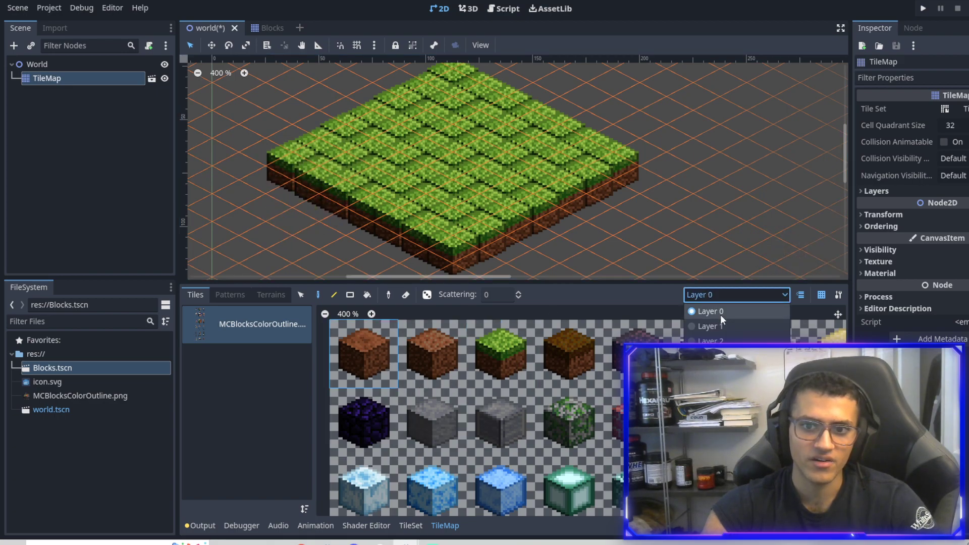
{"action": "left_click", "coordinate": [717, 325]}
{"action": "middle_click_drag", "start_coordinate": [404, 205], "coordinate": [423, 150]}
{"action": "left_click_drag", "start_coordinate": [309, 135], "coordinate": [467, 210]}
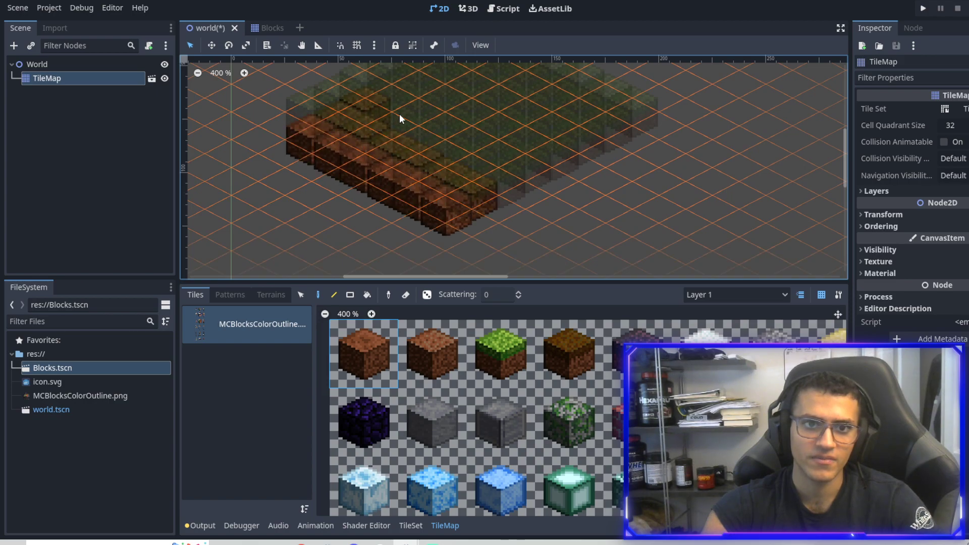
{"action": "mouse_move", "coordinate": [508, 175]}
{"action": "left_mouse_down"}
{"action": "mouse_move", "coordinate": [413, 96]}
{"action": "mouse_move", "coordinate": [462, 88]}
{"action": "mouse_move", "coordinate": [578, 127]}
{"action": "mouse_move", "coordinate": [526, 90]}
{"action": "left_mouse_up"}
- Fill in the rest of the Layer 1 dirt, erase stray blocks at the back, and extend it along the front-left edge
{"action": "middle_click_drag", "start_coordinate": [432, 67], "coordinate": [434, 163]}
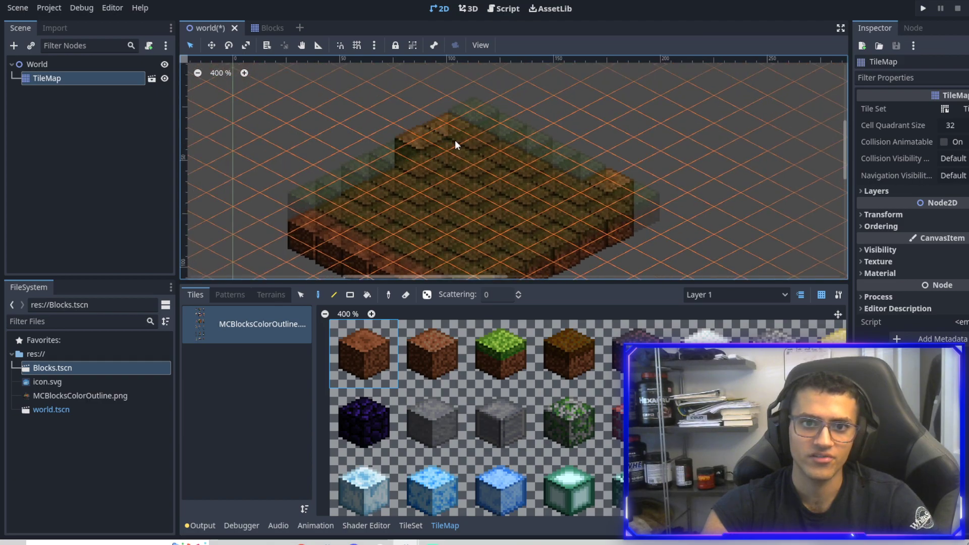
{"action": "left_click_drag", "start_coordinate": [525, 198], "coordinate": [578, 185]}
{"action": "mouse_move", "coordinate": [598, 255]}
{"action": "left_mouse_down"}
{"action": "mouse_move", "coordinate": [393, 155]}
{"action": "mouse_move", "coordinate": [329, 223]}
{"action": "left_mouse_up"}
{"action": "right_click_drag", "start_coordinate": [368, 136], "coordinate": [424, 112]}
{"action": "middle_click_drag", "start_coordinate": [463, 182], "coordinate": [466, 122]}
{"action": "mouse_move", "coordinate": [300, 190]}
{"action": "left_mouse_down"}
{"action": "mouse_move", "coordinate": [400, 248]}
{"action": "mouse_move", "coordinate": [540, 233]}
{"action": "left_mouse_up"}
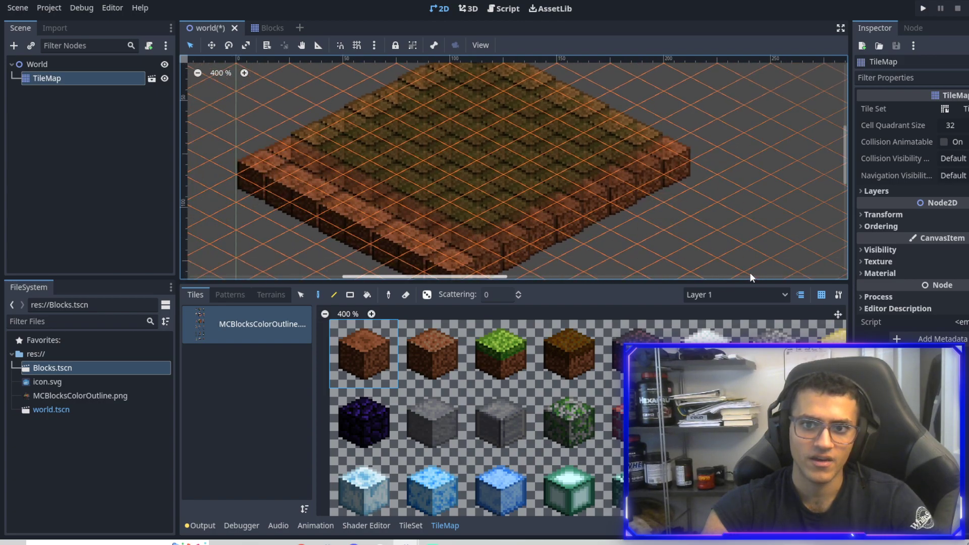
- Paint dirt blocks on Layer 2 beneath the front-left and front-right sides of the Layer 1 platform
{"action": "left_click", "coordinate": [735, 294]}
{"action": "left_click", "coordinate": [724, 317]}
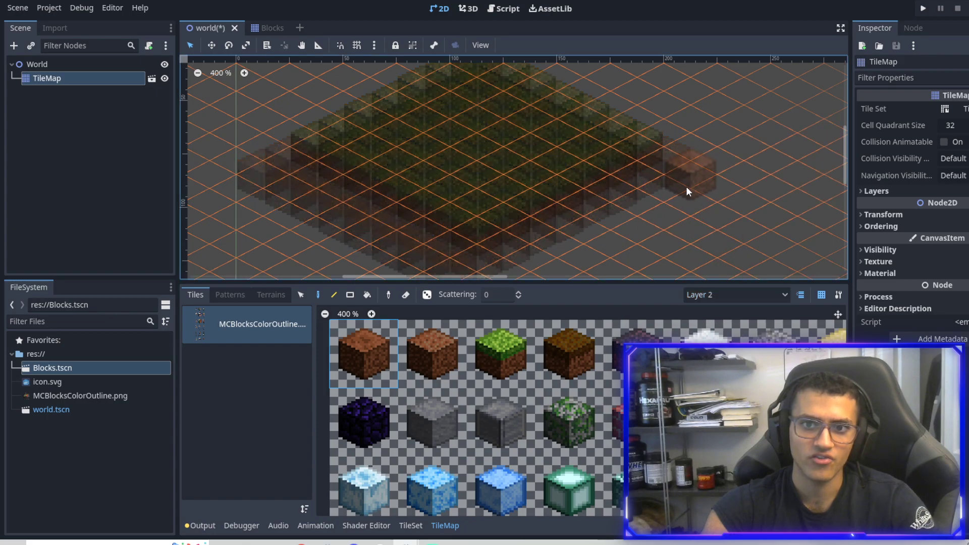
{"action": "left_click_drag", "start_coordinate": [692, 204], "coordinate": [601, 160]}
{"action": "mouse_move", "coordinate": [328, 183]}
{"action": "left_mouse_down"}
{"action": "mouse_move", "coordinate": [424, 258]}
{"action": "mouse_move", "coordinate": [394, 198]}
{"action": "left_mouse_up"}
{"action": "mouse_move", "coordinate": [391, 232]}
{"action": "left_mouse_down"}
{"action": "mouse_move", "coordinate": [557, 199]}
{"action": "mouse_move", "coordinate": [492, 233]}
{"action": "left_mouse_up"}
{"action": "middle_click_drag", "start_coordinate": [665, 206], "coordinate": [652, 115]}
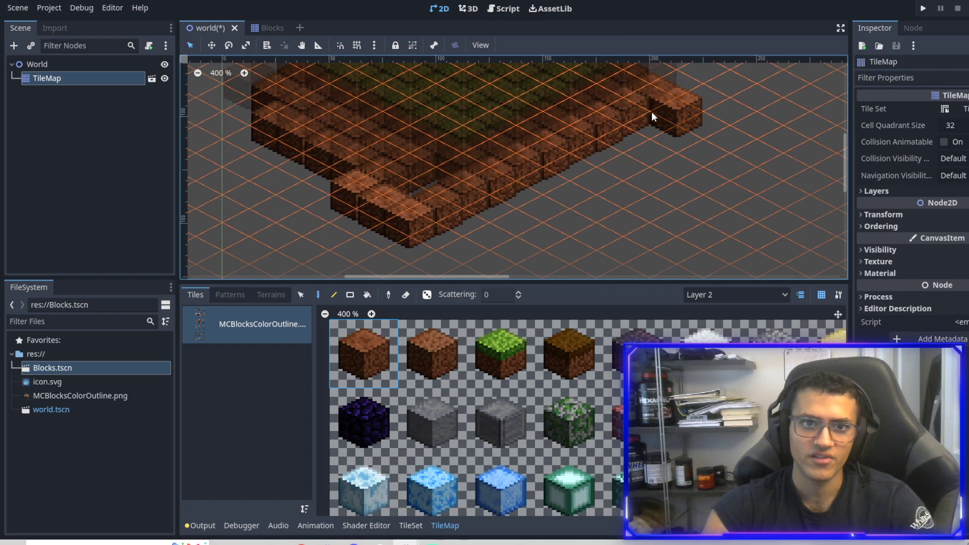
{"action": "mouse_move", "coordinate": [651, 115]}
{"action": "left_mouse_down"}
{"action": "mouse_move", "coordinate": [431, 217]}
{"action": "mouse_move", "coordinate": [525, 190]}
{"action": "mouse_move", "coordinate": [571, 161]}
{"action": "left_mouse_up"}
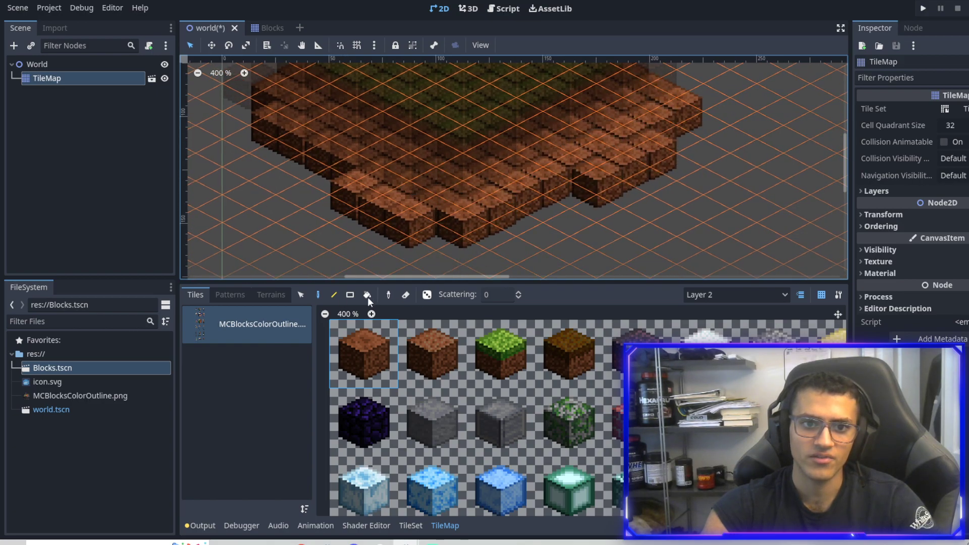
- Bucket-fill the area beside the platform's front-right edge with dirt on Layer 2 and select a group of the filled blocks
{"action": "left_click", "coordinate": [368, 295]}
{"action": "left_click", "coordinate": [611, 248]}
{"action": "left_click", "coordinate": [305, 296]}
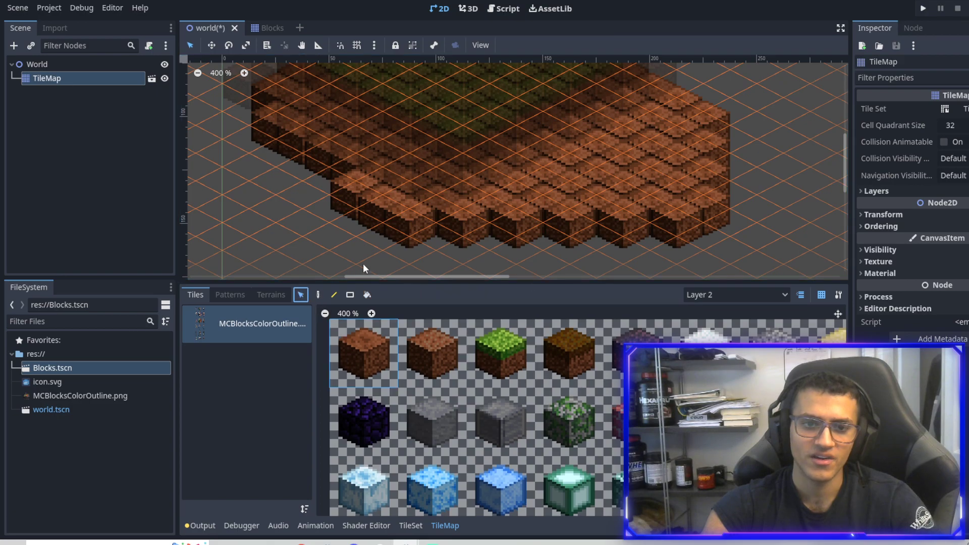
{"action": "left_click_drag", "start_coordinate": [593, 182], "coordinate": [601, 134]}
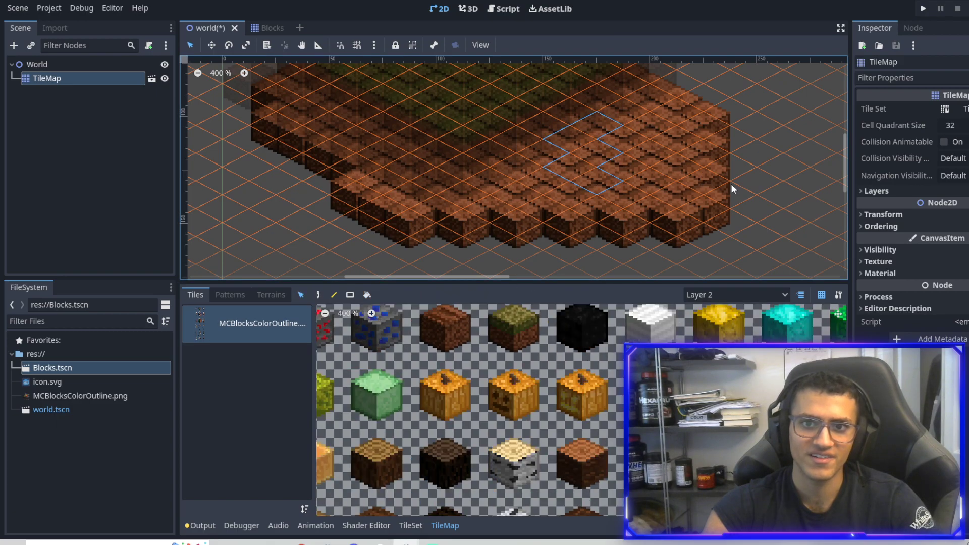
{"action": "left_click", "coordinate": [300, 295]}
{"action": "left_click_drag", "start_coordinate": [711, 172], "coordinate": [581, 229]}
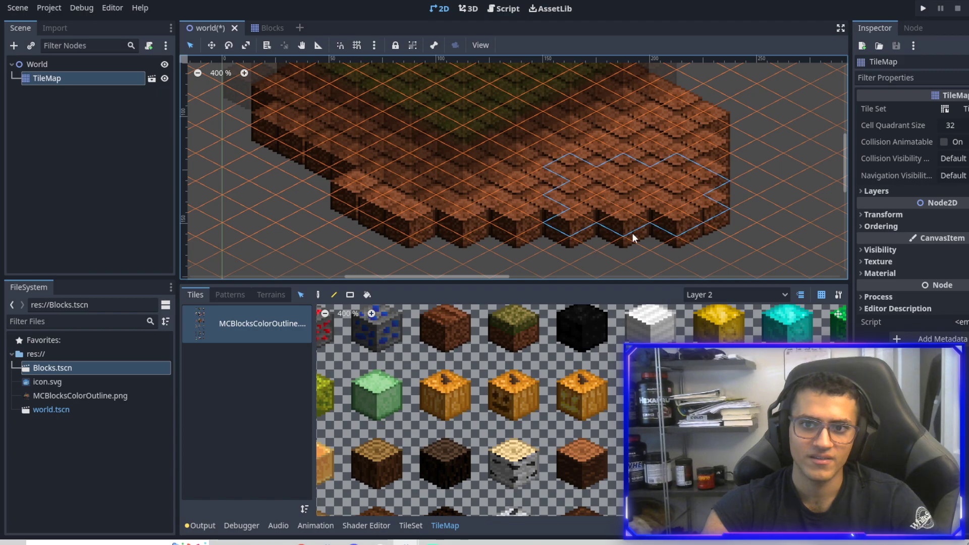
- Pick the first dirt tile with the Paint tool and erase the excess Layer 2 blocks beyond the platform's front-right edge
{"action": "middle_click_drag", "start_coordinate": [493, 365], "coordinate": [558, 439]}
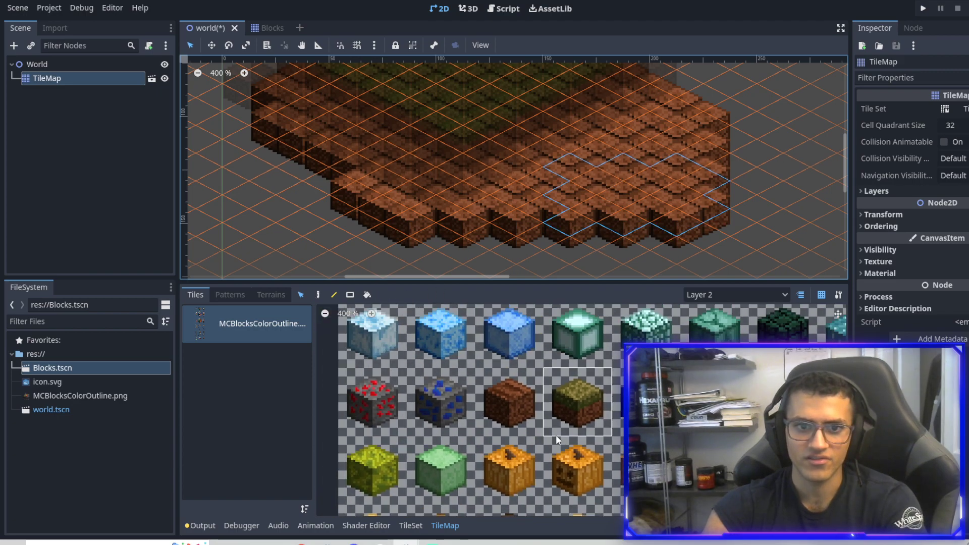
{"action": "middle_click_drag", "start_coordinate": [419, 325], "coordinate": [504, 544]}
{"action": "middle_click_drag", "start_coordinate": [583, 355], "coordinate": [529, 277]}
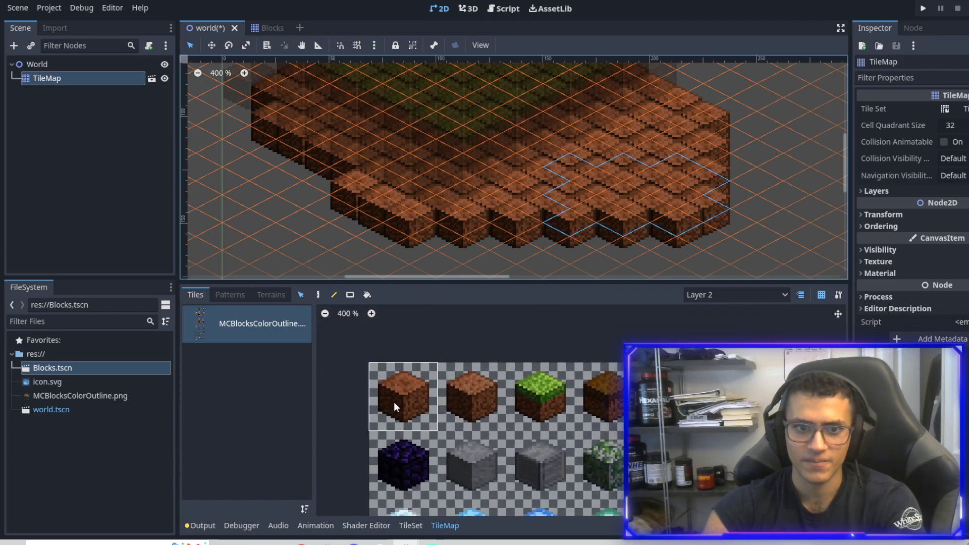
{"action": "left_click", "coordinate": [394, 405]}
{"action": "left_click", "coordinate": [318, 296]}
{"action": "mouse_move", "coordinate": [654, 197]}
{"action": "right_mouse_down"}
{"action": "mouse_move", "coordinate": [694, 188]}
{"action": "mouse_move", "coordinate": [651, 225]}
{"action": "mouse_move", "coordinate": [698, 168]}
{"action": "mouse_move", "coordinate": [584, 216]}
{"action": "right_mouse_up"}
{"action": "right_click_drag", "start_coordinate": [599, 183], "coordinate": [623, 213]}
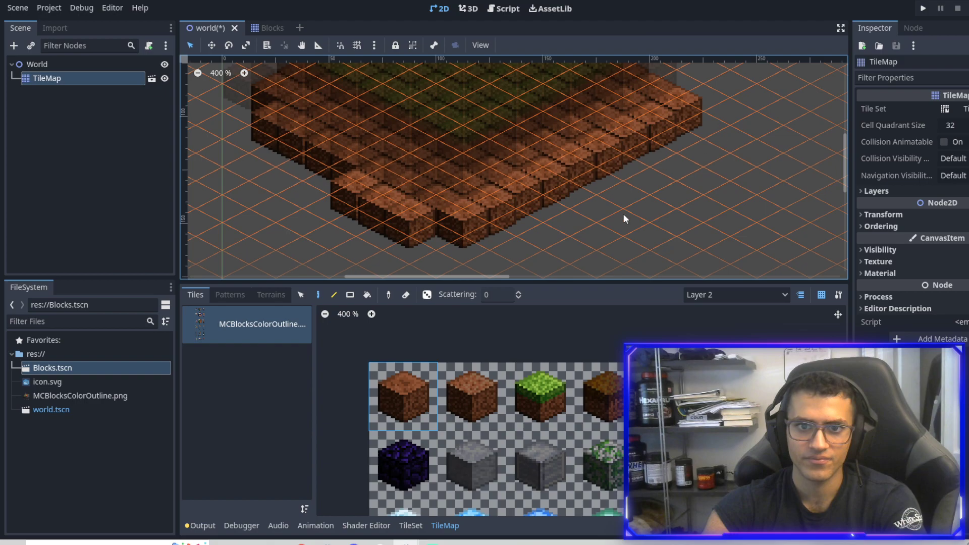
- Extend the Layer 2 dirt along the platform's front-left edge, erase the surplus blocks, and fill the remaining gaps
{"action": "mouse_move", "coordinate": [474, 235]}
{"action": "left_mouse_down"}
{"action": "mouse_move", "coordinate": [293, 190]}
{"action": "mouse_move", "coordinate": [338, 198]}
{"action": "left_mouse_up"}
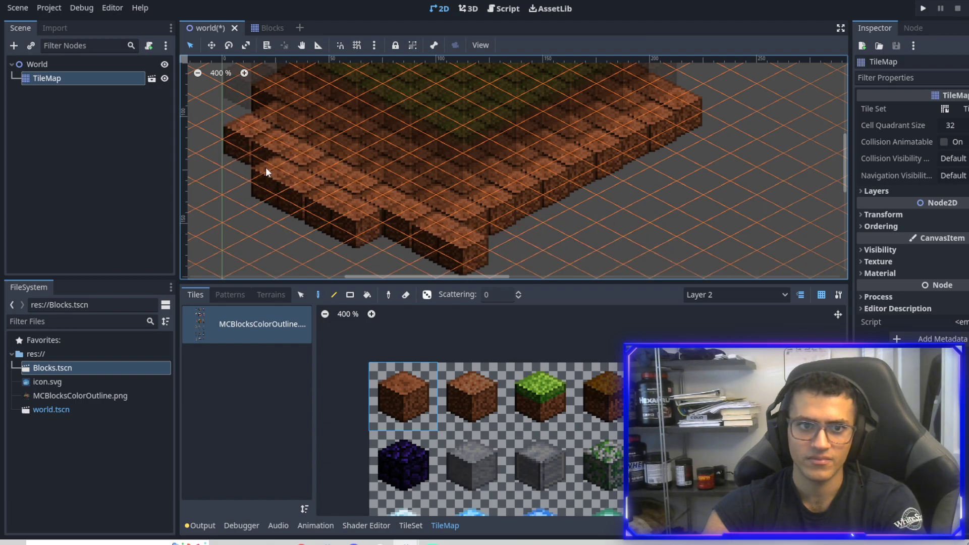
{"action": "right_click_drag", "start_coordinate": [266, 171], "coordinate": [404, 242]}
{"action": "left_click", "coordinate": [476, 207]}
{"action": "left_click", "coordinate": [438, 223]}
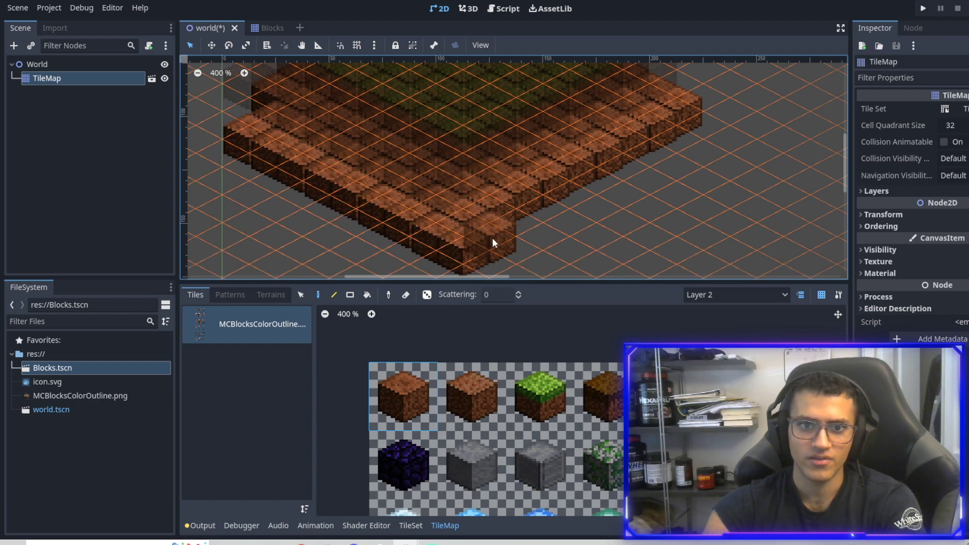
{"action": "middle_click_drag", "start_coordinate": [520, 142], "coordinate": [540, 190]}
{"action": "left_click", "coordinate": [255, 173]}
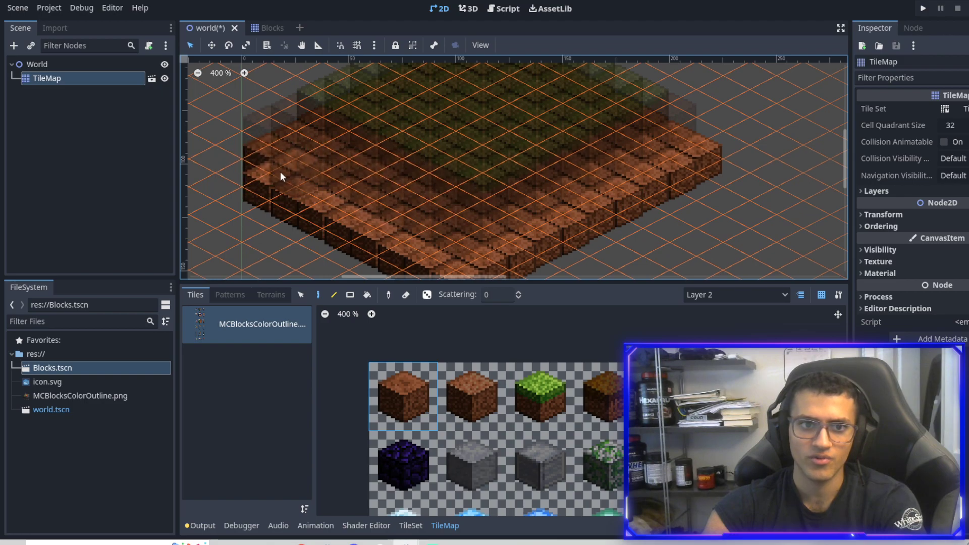
{"action": "right_click", "coordinate": [230, 174]}
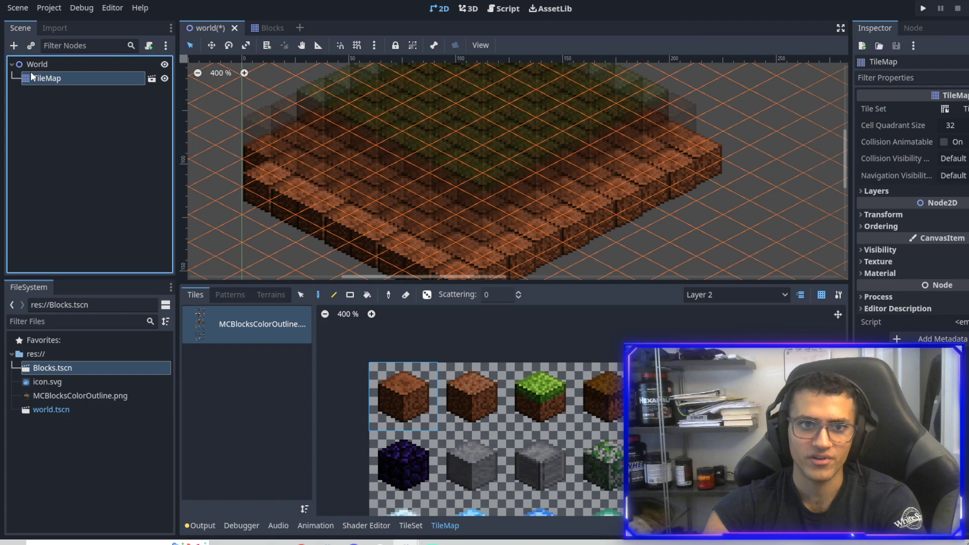
- Examine the stacked terrain without the grid by selecting the World node
{"action": "left_click", "coordinate": [46, 65]}
{"action": "scroll", "coordinate": [546, 255], "scroll_direction": "up", "scroll_amount": 3}
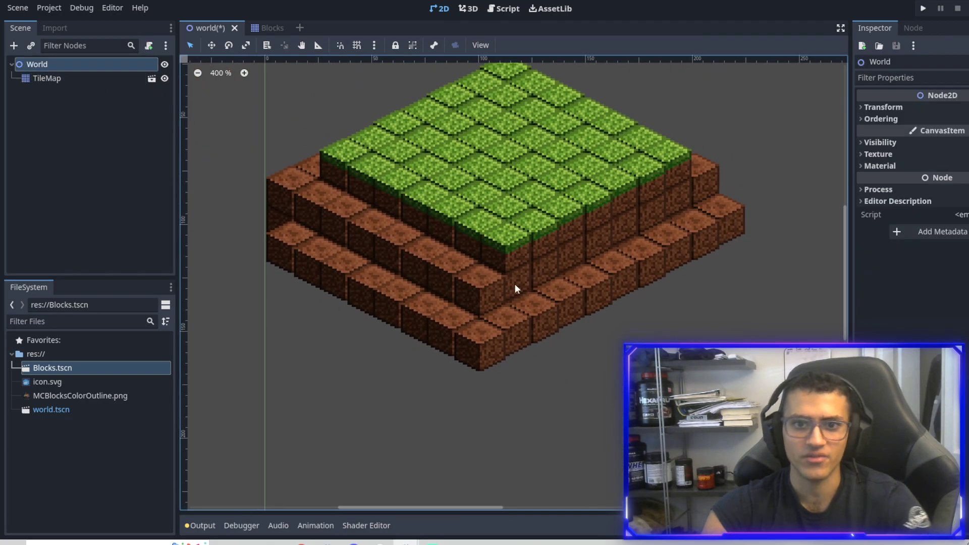
- Extend the platform's front-right edge with a row of dirt blocks on Layer 2 and another on Layer 1
{"action": "left_click", "coordinate": [68, 78]}
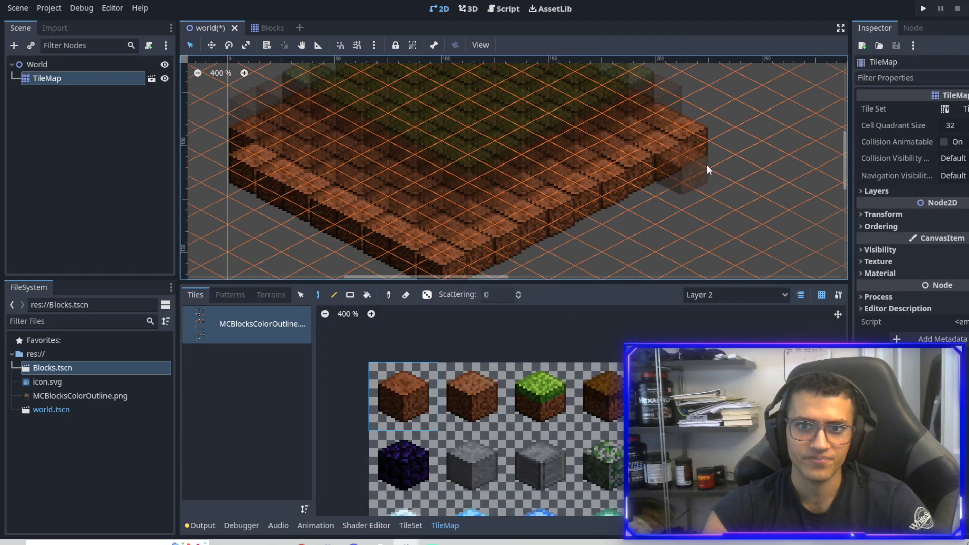
{"action": "left_click", "coordinate": [773, 296]}
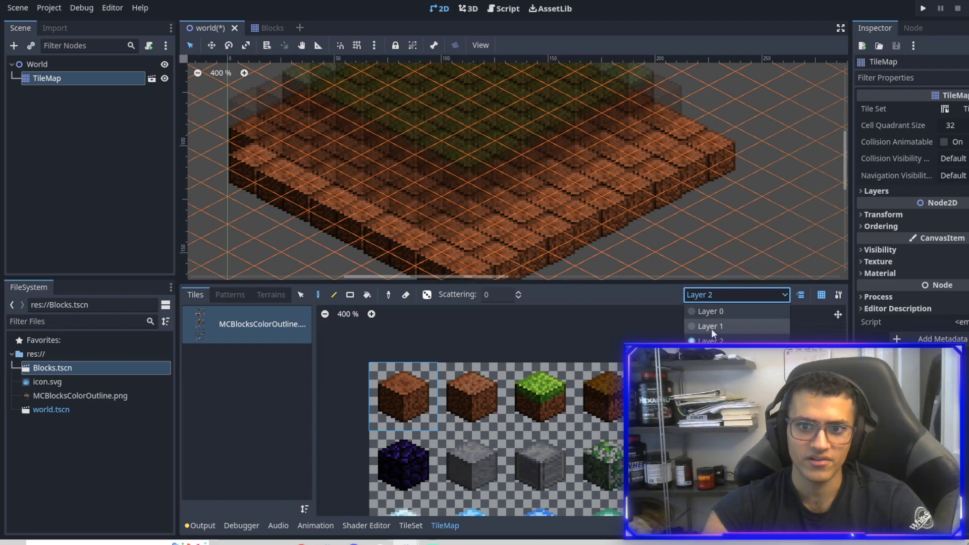
{"action": "left_click", "coordinate": [707, 310]}
{"action": "left_click_drag", "start_coordinate": [664, 126], "coordinate": [483, 221]}
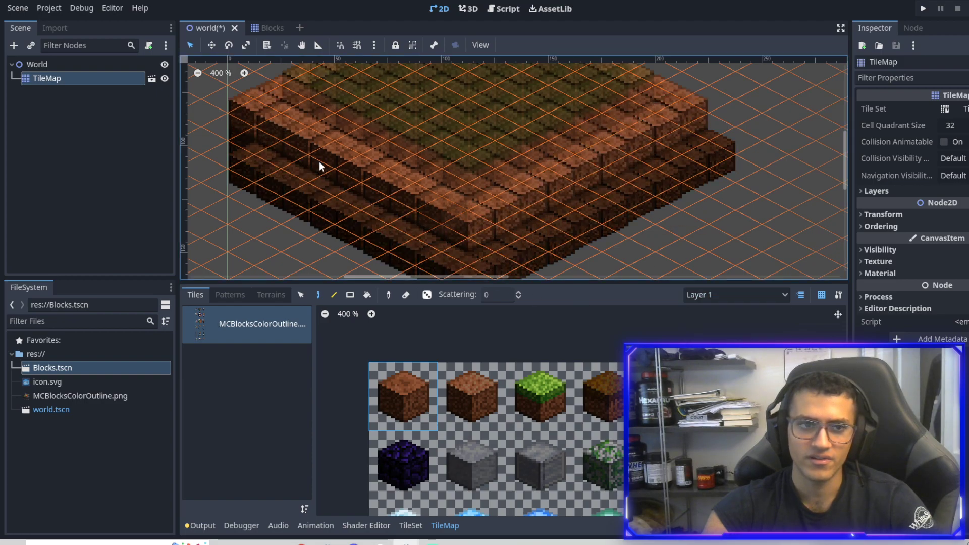
- Examine the terrain without the grid, then test-run the project and close the game window
{"action": "left_click", "coordinate": [48, 63]}
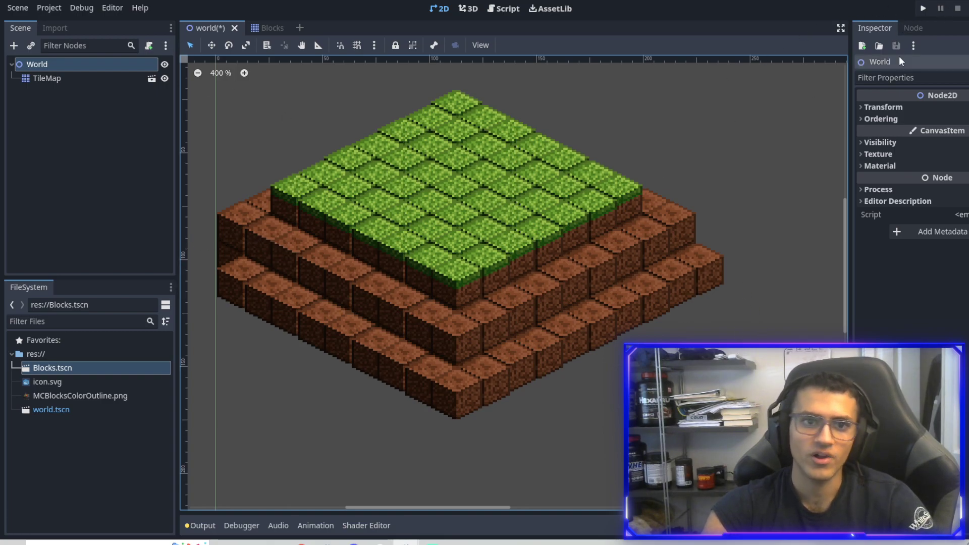
{"action": "left_click", "coordinate": [924, 8]}
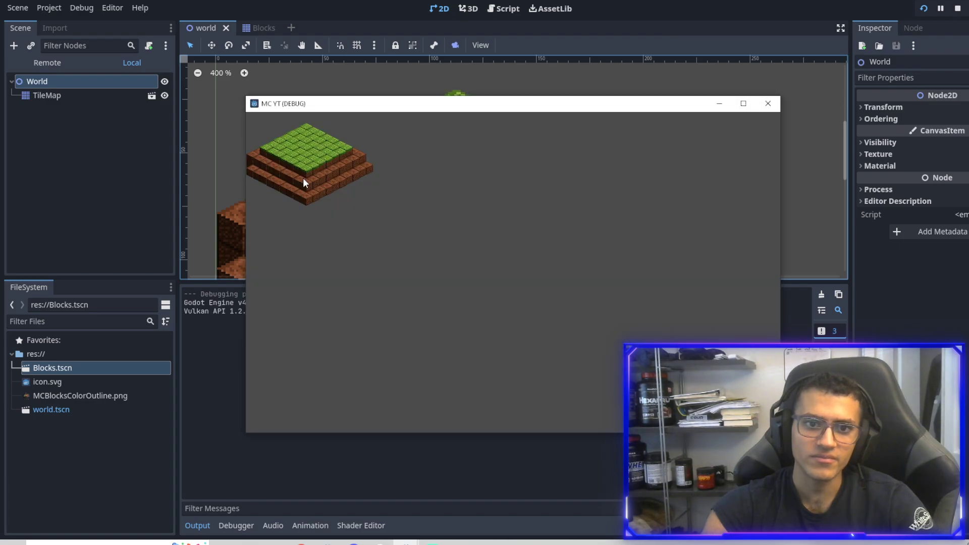
{"action": "left_click", "coordinate": [768, 103]}
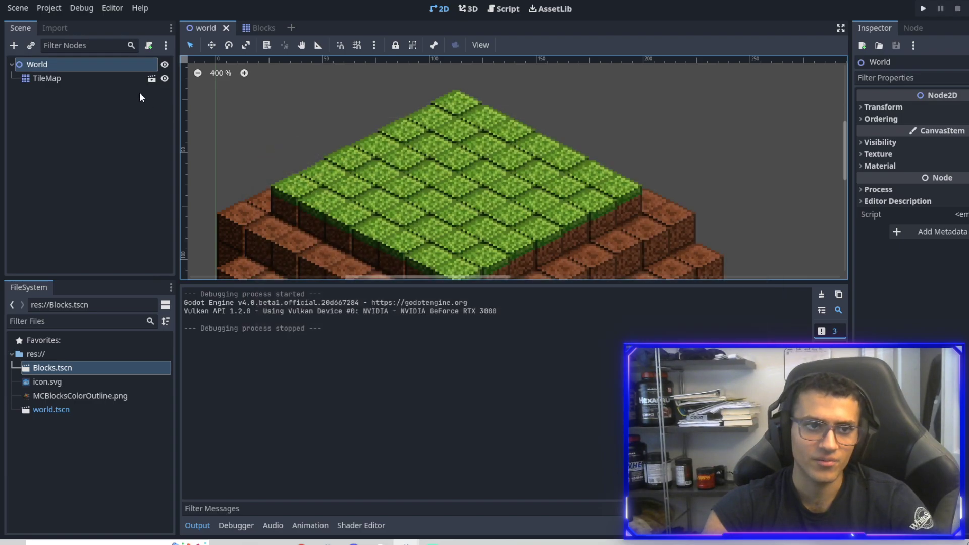
- Add a Camera2D node as a child of World
{"action": "left_click", "coordinate": [14, 46]}
{"action": "type", "text": "caerma"}
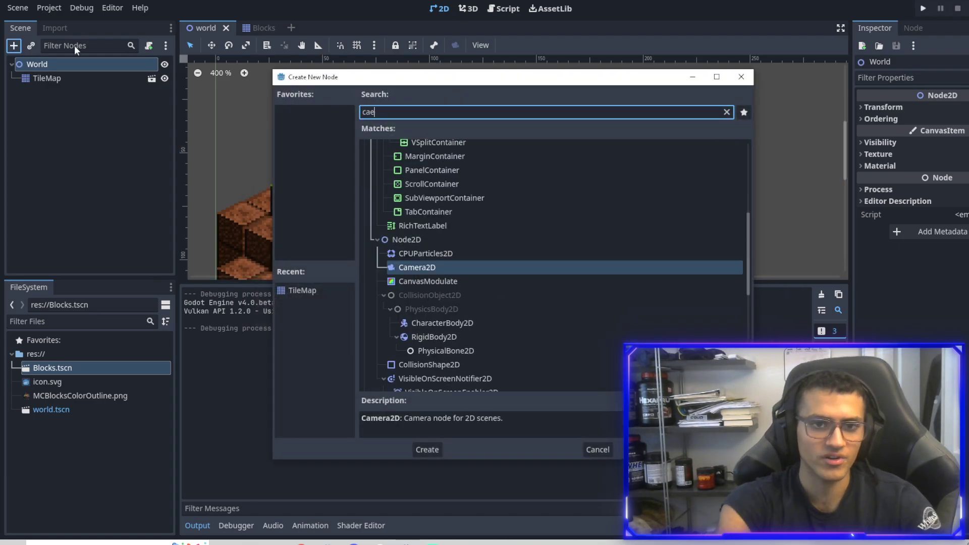
{"action": "key", "text": "BackSpace"}
{"action": "key", "text": "BackSpace"}
{"action": "key", "text": "BackSpace"}
{"action": "key", "text": "BackSpace"}
{"action": "type", "text": "mera"}
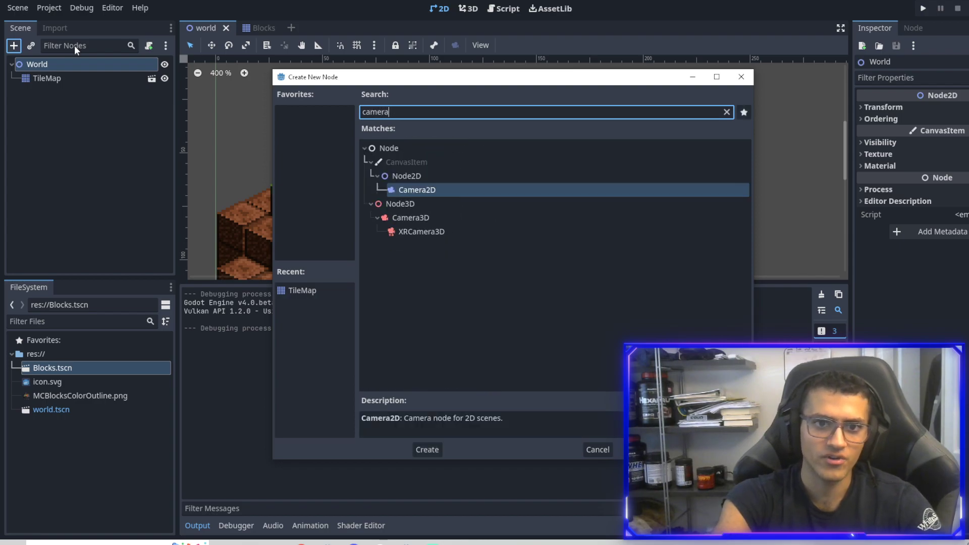
{"action": "key", "text": "Return"}
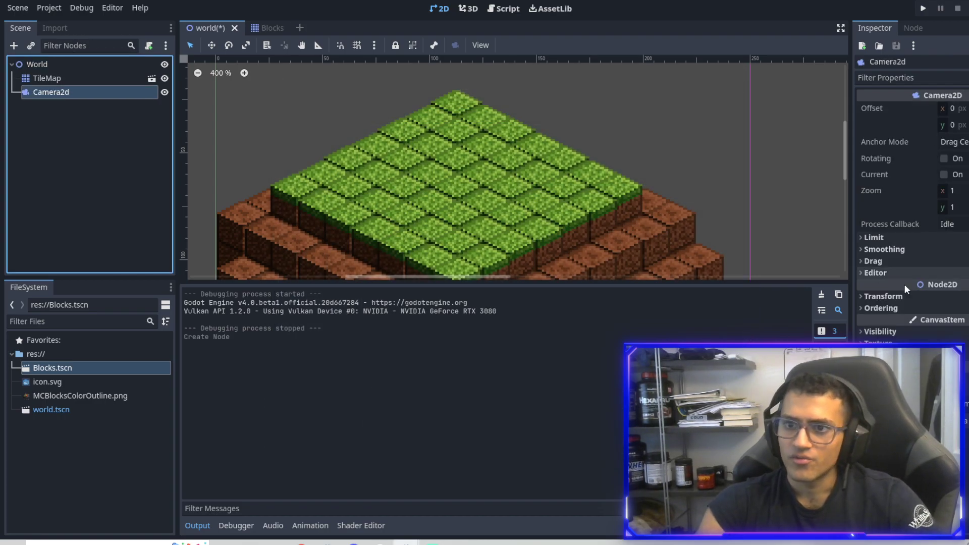
- Set the camera's zoom to 3 on both axes and make it the current camera, with Rotating off
{"action": "left_click", "coordinate": [962, 193]}
{"action": "type", "text": "3"}
{"action": "key", "text": "Return"}
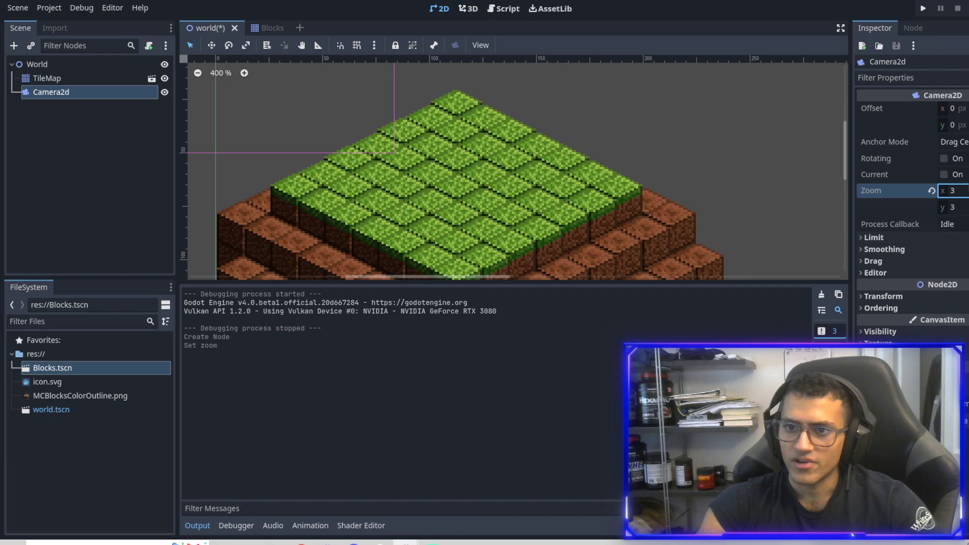
{"action": "left_click", "coordinate": [943, 158]}
{"action": "left_click", "coordinate": [944, 158]}
{"action": "left_click", "coordinate": [944, 174]}
{"action": "left_click", "coordinate": [944, 158]}
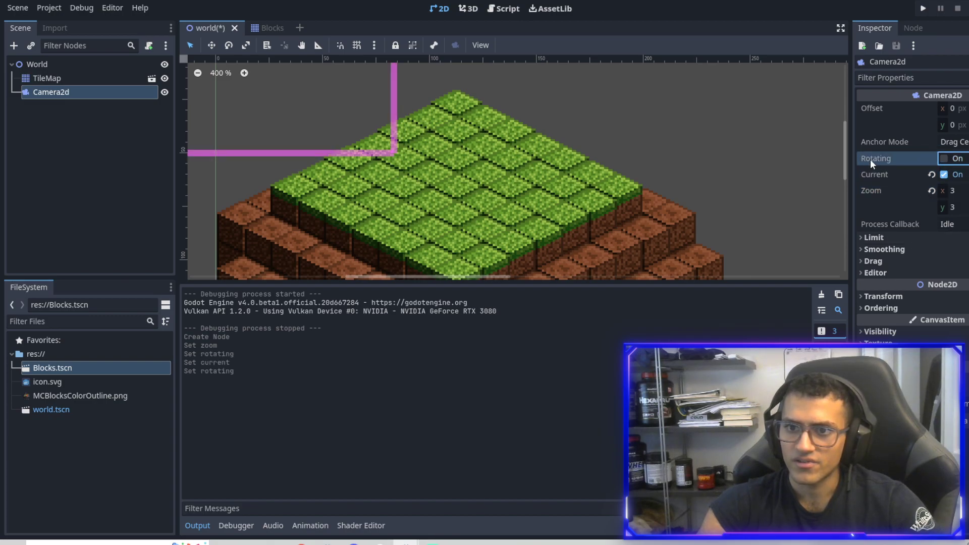
- Set the camera's Left and Top limits to 0
{"action": "left_click", "coordinate": [874, 237]}
{"action": "left_click", "coordinate": [954, 250]}
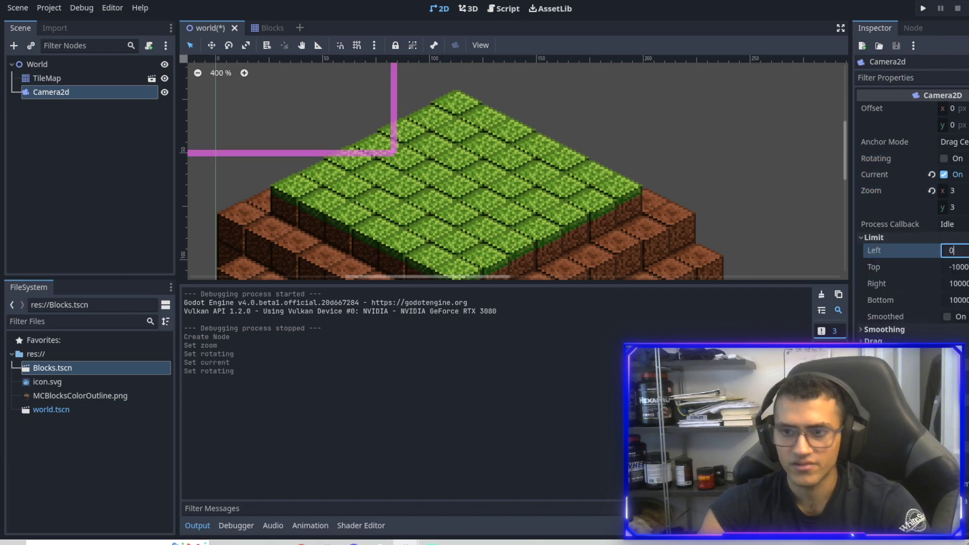
{"action": "type", "text": "0"}
{"action": "key", "text": "Return"}
{"action": "left_click", "coordinate": [954, 267]}
{"action": "type", "text": "0"}
{"action": "key", "text": "Return"}
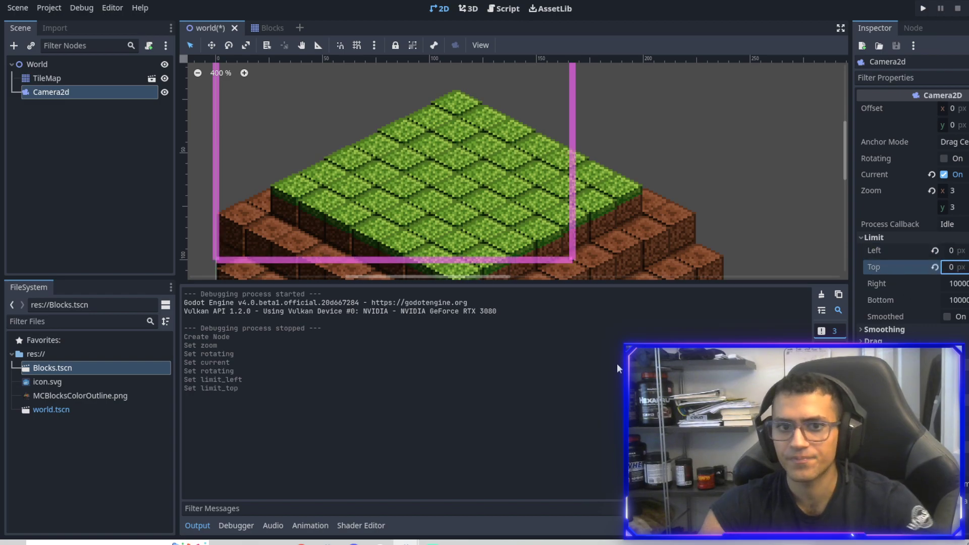
- Test-run the project to check how the camera frames the terrain, and close the game window
{"action": "scroll", "coordinate": [520, 205], "scroll_direction": "down", "scroll_amount": 4}
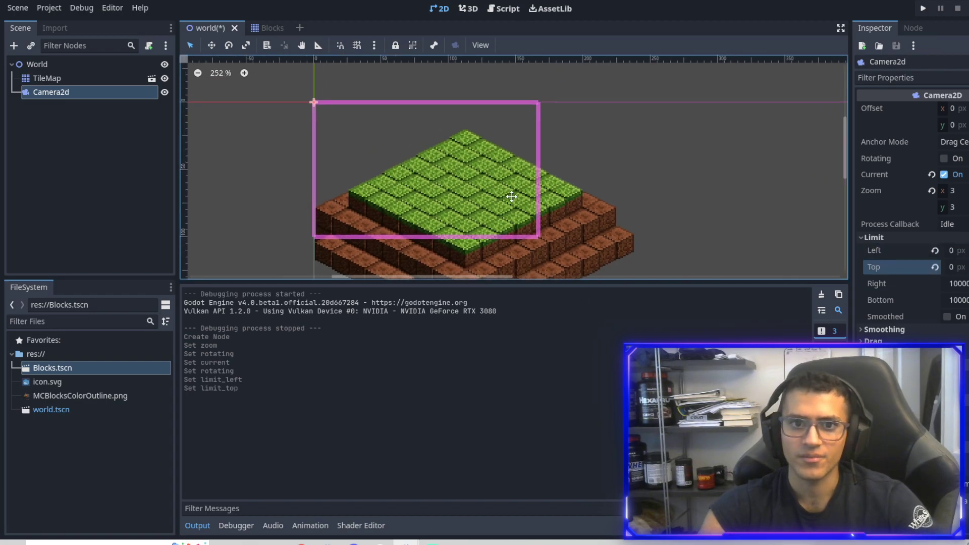
{"action": "left_click", "coordinate": [923, 8]}
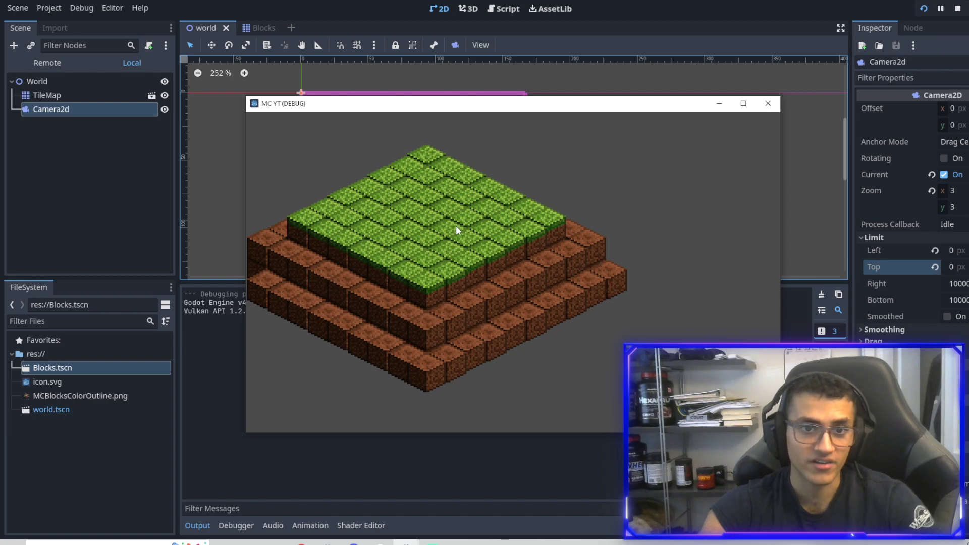
{"action": "left_click", "coordinate": [768, 103]}
- Add the input actions leftClick and rightClick to the project's Input Map
{"action": "left_click", "coordinate": [53, 10]}
{"action": "left_click", "coordinate": [63, 24]}
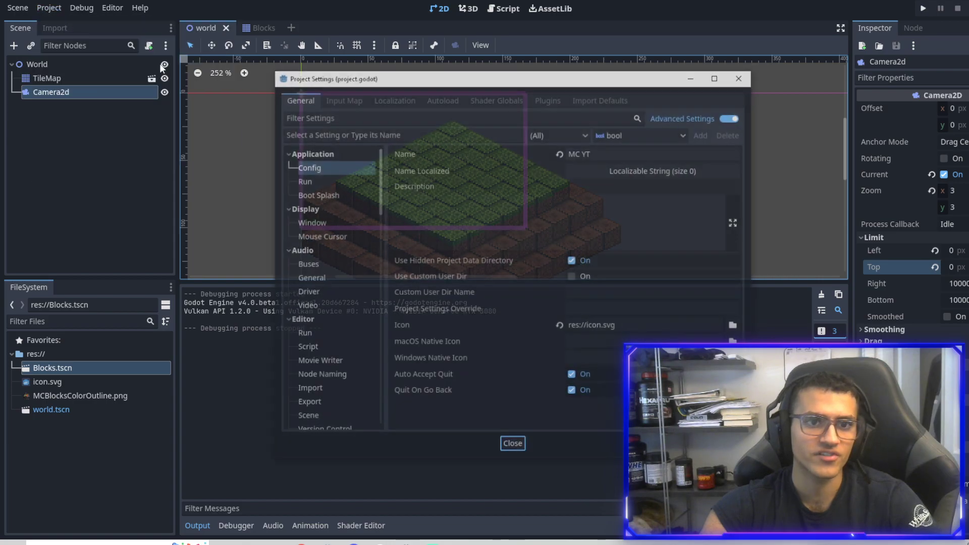
{"action": "left_click", "coordinate": [348, 98]}
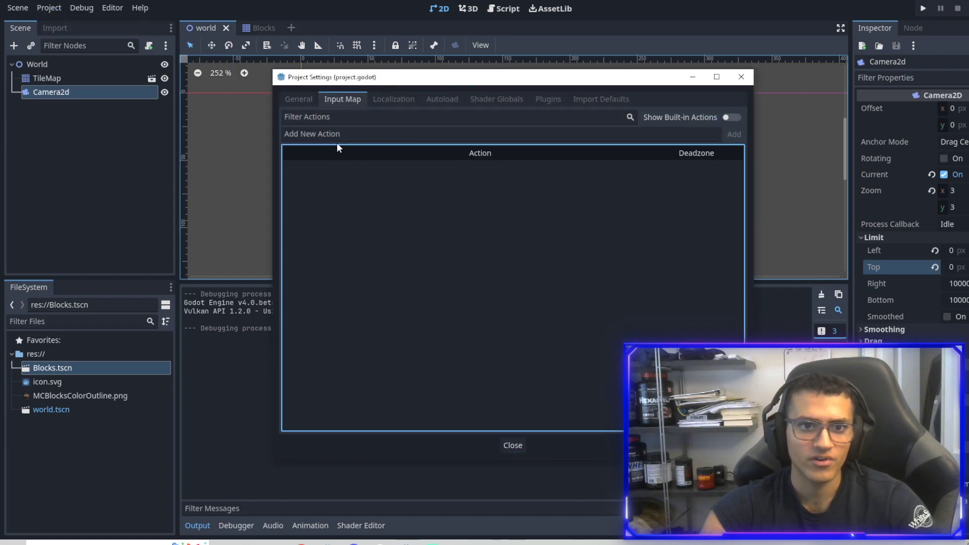
{"action": "left_click", "coordinate": [401, 133]}
{"action": "type", "text": "leftClick"}
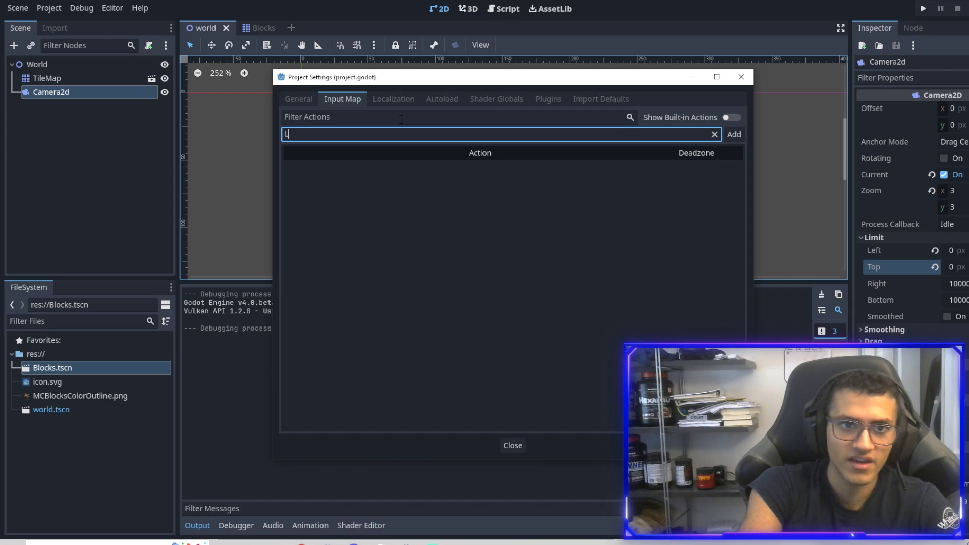
{"action": "key", "text": "Return"}
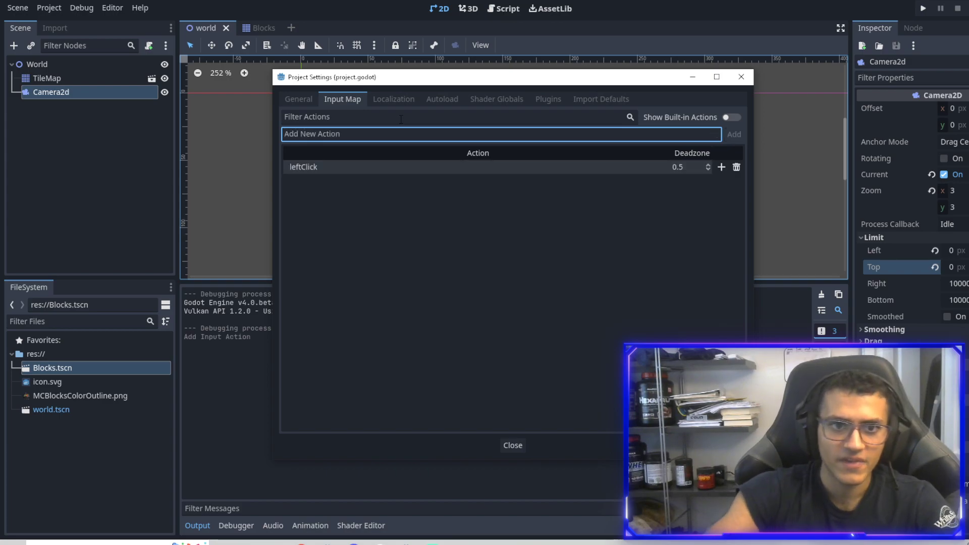
{"action": "type", "text": "rightClick"}
{"action": "key", "text": "Return"}
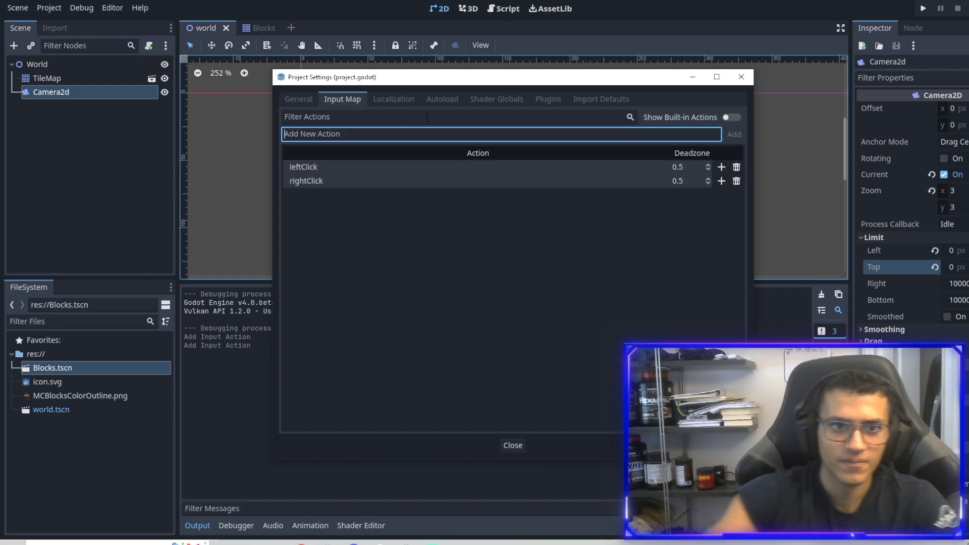
- Bind leftClick to the Left Mouse Button and rightClick to the Right Mouse Button, and close the project settings
{"action": "left_click", "coordinate": [722, 167]}
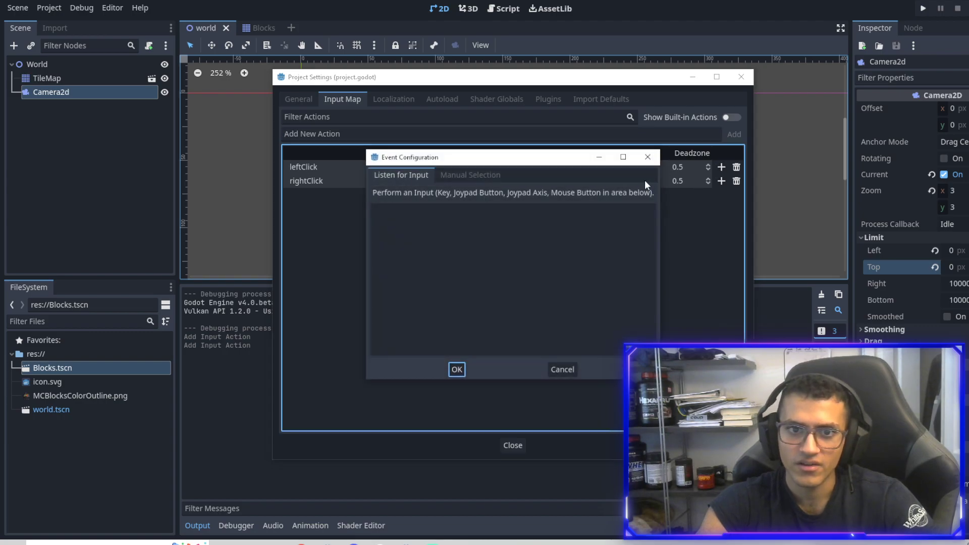
{"action": "left_click", "coordinate": [496, 299]}
{"action": "left_click", "coordinate": [456, 368]}
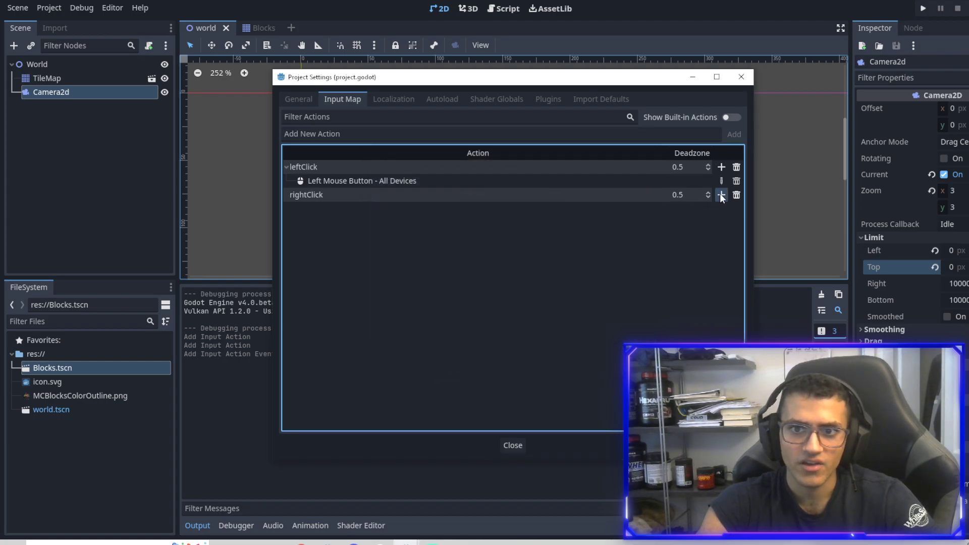
{"action": "left_click", "coordinate": [722, 195]}
{"action": "right_click", "coordinate": [540, 260]}
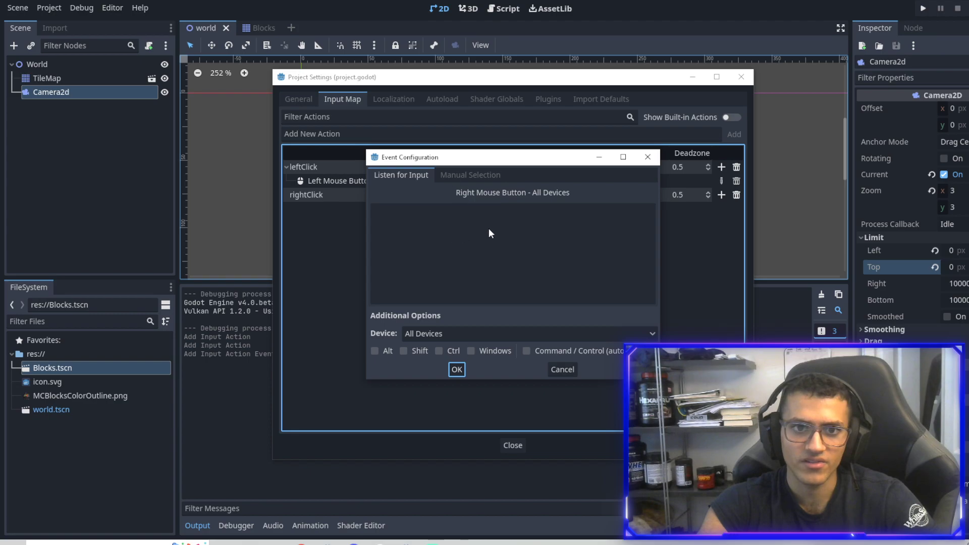
{"action": "left_click", "coordinate": [457, 369]}
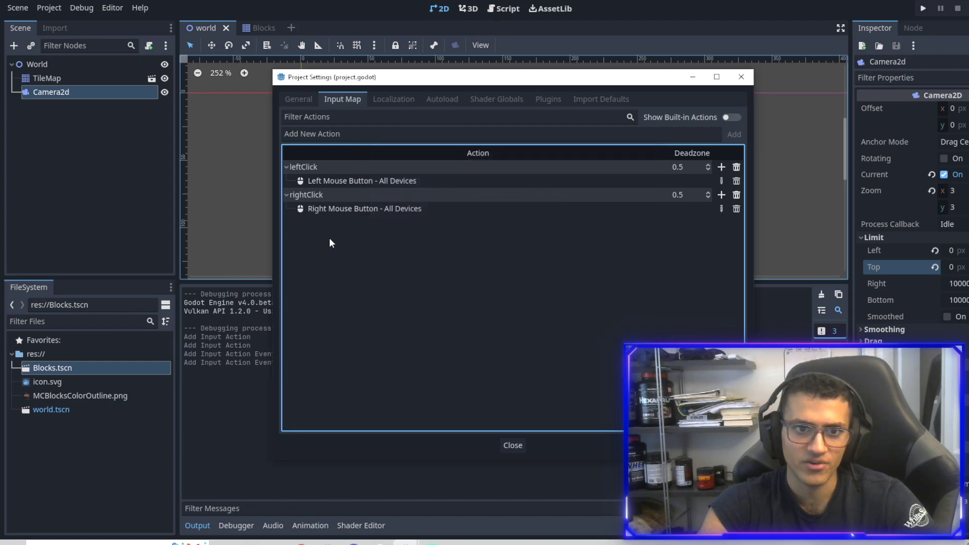
{"action": "left_click", "coordinate": [513, 445]}
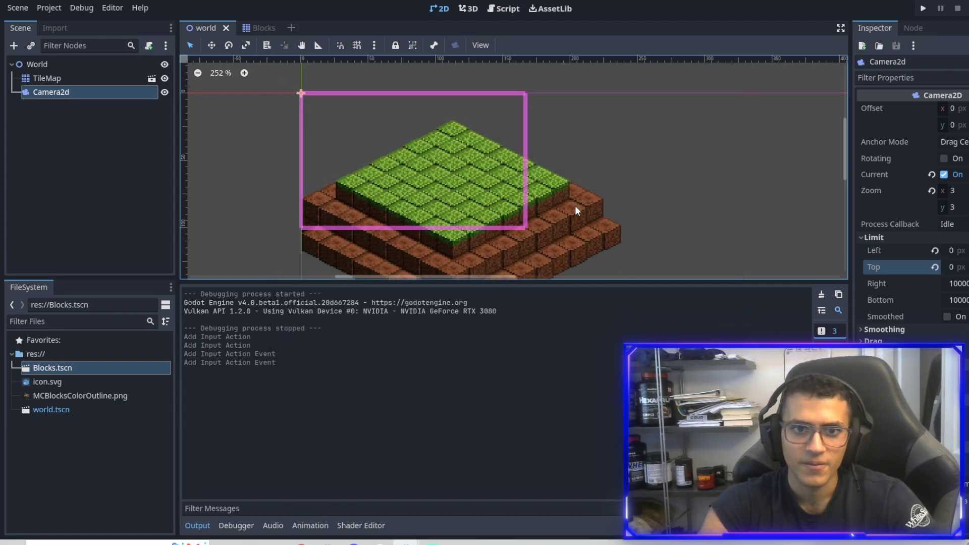
- Attach a new GDScript with the default template, res://Blocks.gd, to the World scene's TileMap node
{"action": "left_click", "coordinate": [89, 78]}
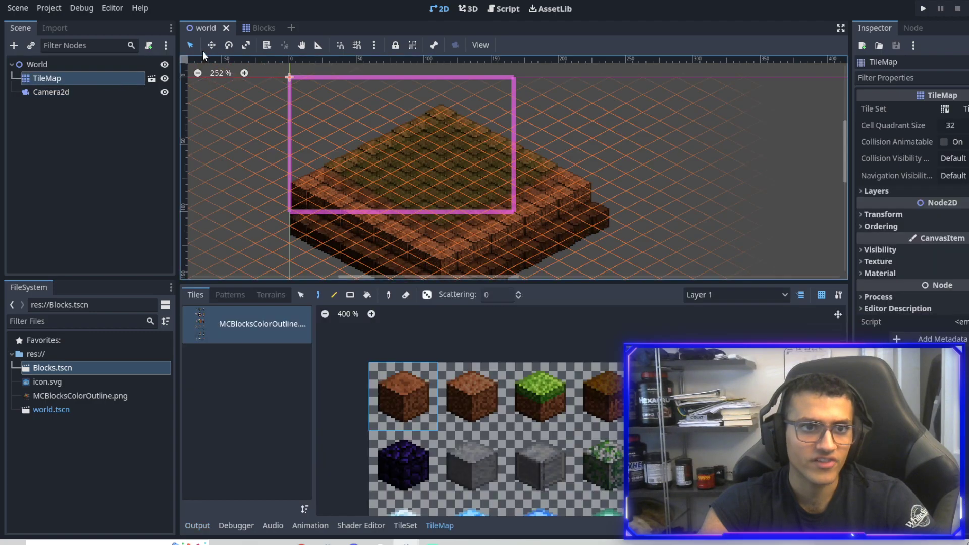
{"action": "left_click", "coordinate": [149, 45]}
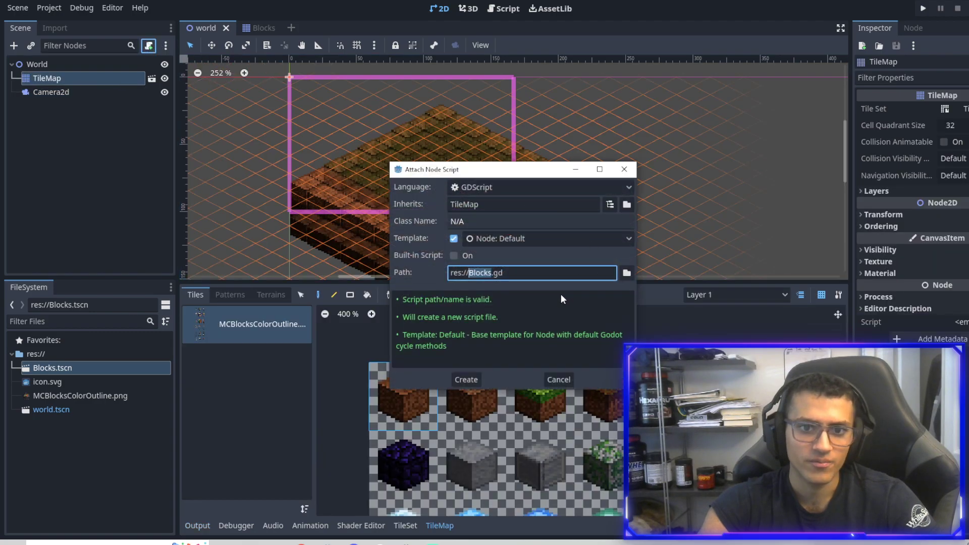
{"action": "left_click", "coordinate": [465, 380]}
- Attach Blocks.gd to the root TileMap node of the Blocks scene and save that scene
{"action": "left_click", "coordinate": [255, 28]}
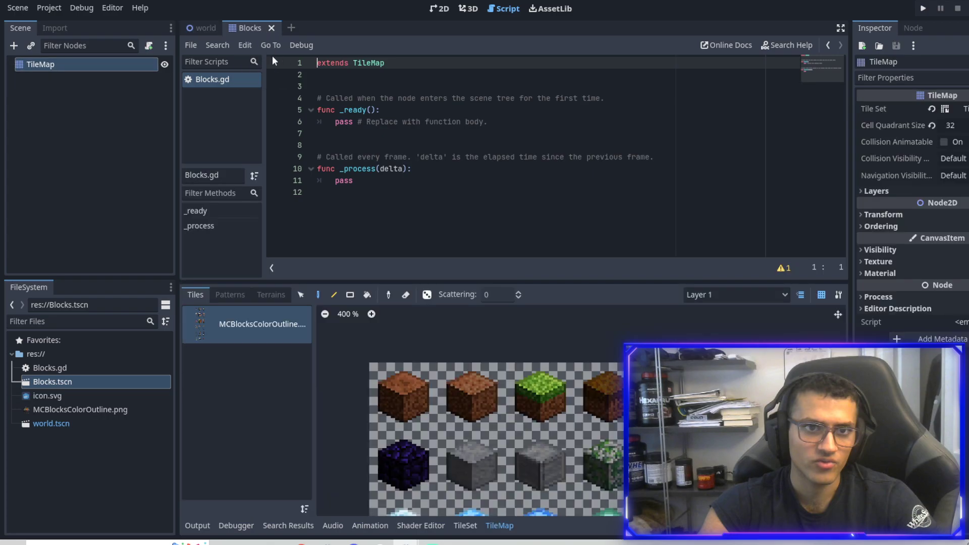
{"action": "key", "text": "ctrl+F1"}
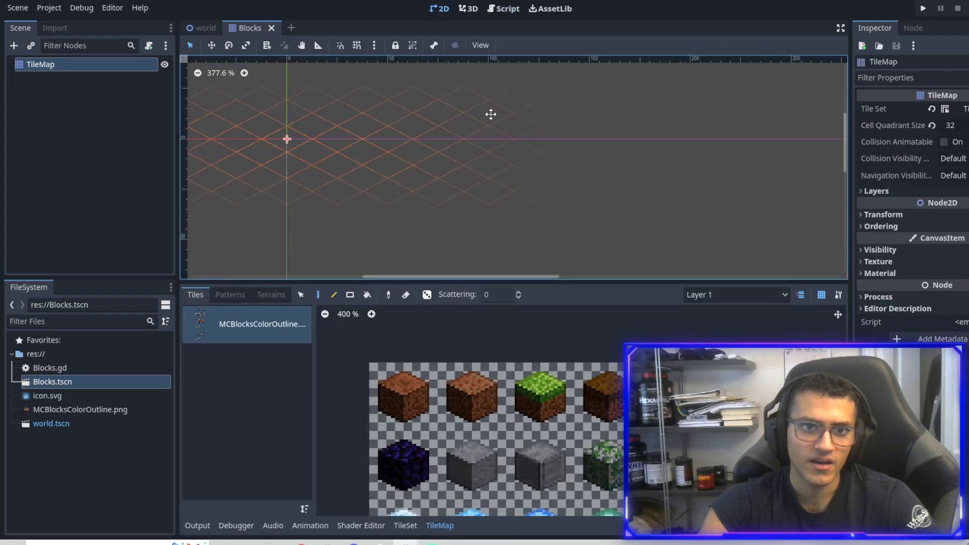
{"action": "middle_click_drag", "start_coordinate": [501, 181], "coordinate": [430, 67]}
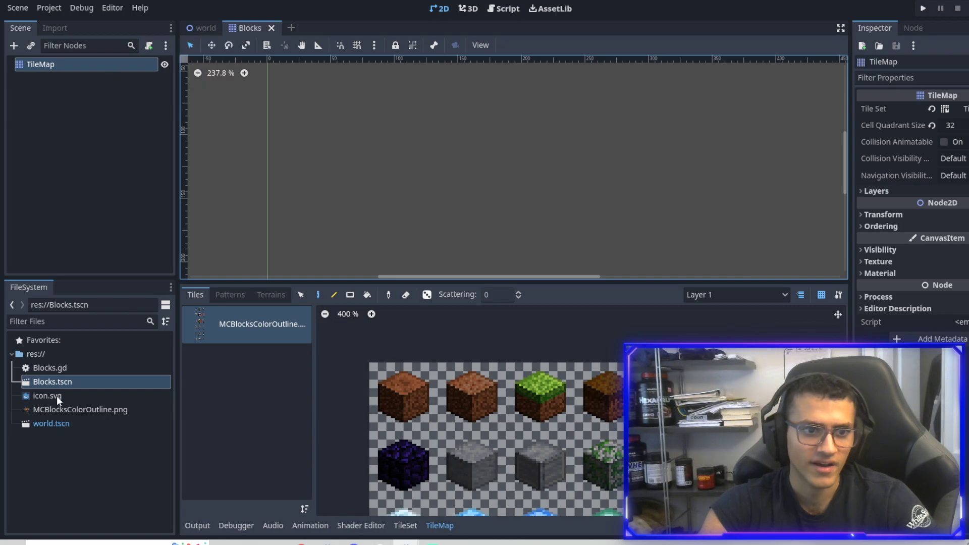
{"action": "left_click_drag", "start_coordinate": [51, 368], "coordinate": [76, 64]}
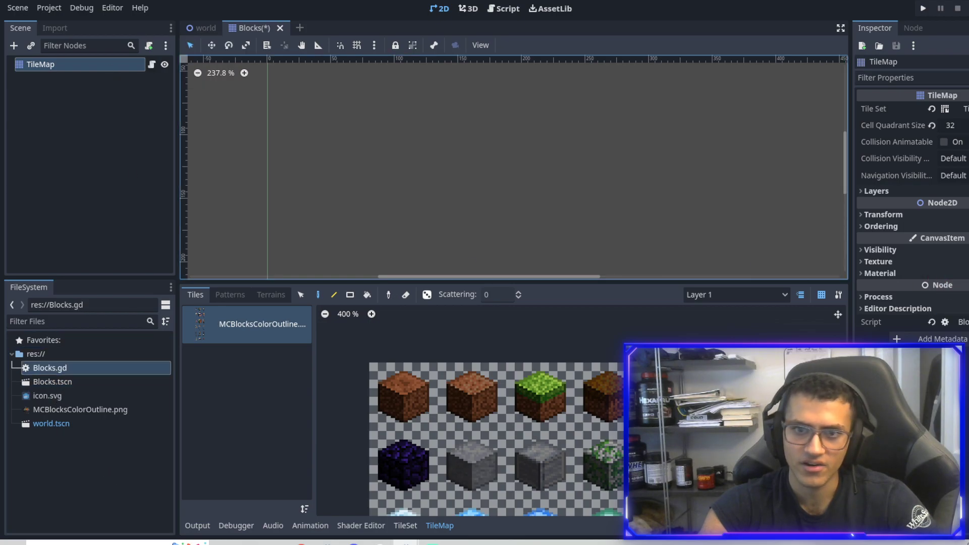
{"action": "left_click", "coordinate": [192, 34]}
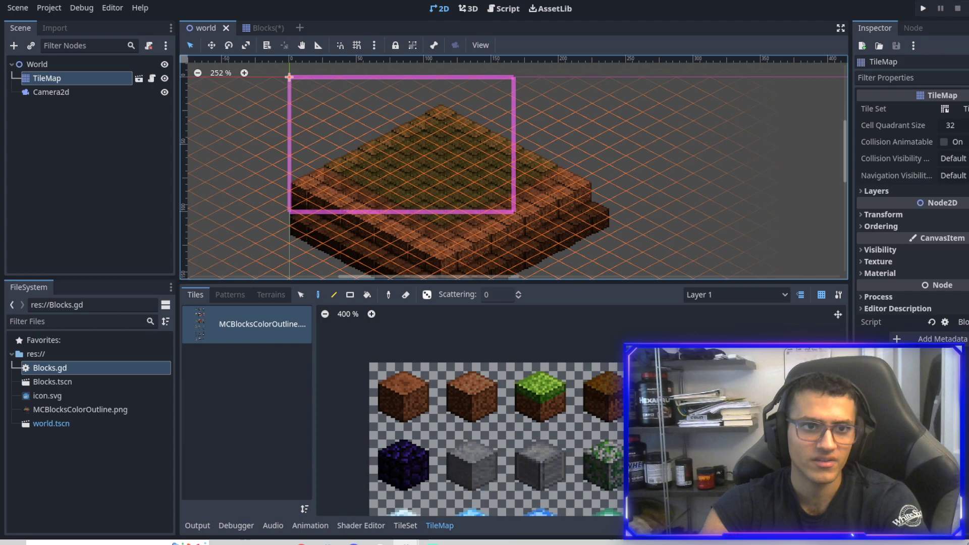
{"action": "left_click", "coordinate": [254, 29]}
{"action": "key", "text": "ctrl+s"}
- Check that both scenes share Blocks.gd by entering 123123 at the script's end, and undo the entry
{"action": "left_click", "coordinate": [154, 62]}
{"action": "left_click", "coordinate": [487, 211]}
{"action": "type", "text": "123123"}
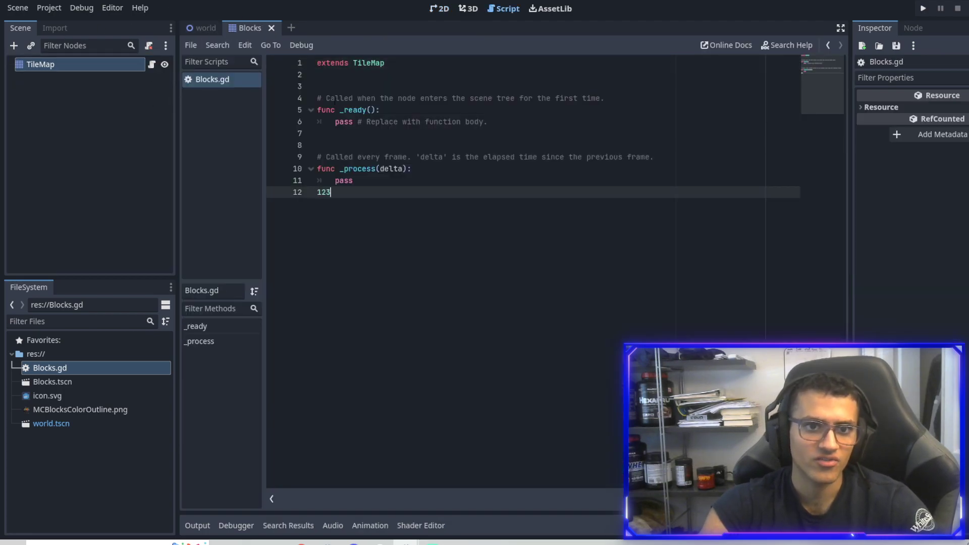
{"action": "left_click", "coordinate": [204, 25]}
{"action": "left_click", "coordinate": [151, 78]}
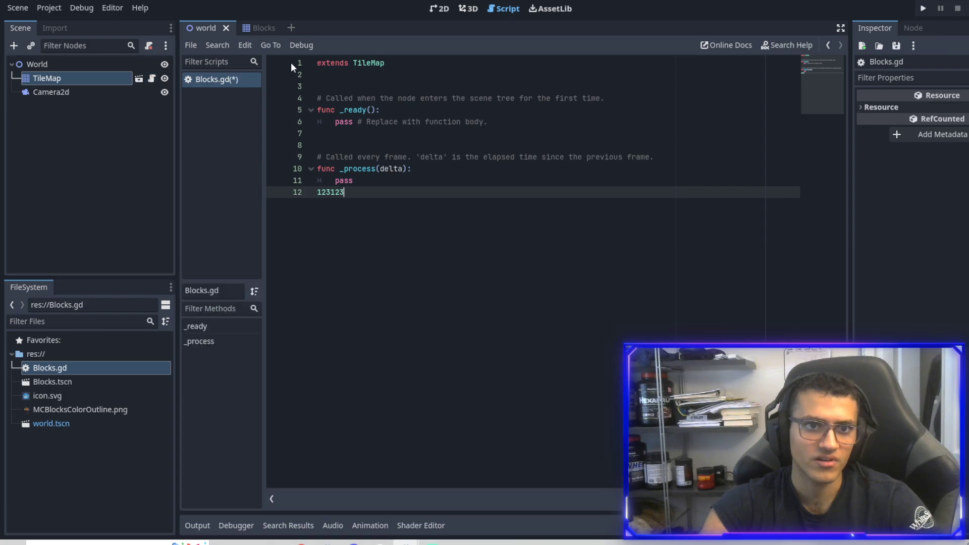
{"action": "key", "text": "ctrl+z"}
- Switch to the Blocks scene and save Blocks.gd
{"action": "left_click", "coordinate": [259, 29]}
{"action": "left_click", "coordinate": [388, 169]}
{"action": "key", "text": "ctrl+s"}
- Examine the default _ready and _process functions in Blocks.gd
{"action": "left_click_drag", "start_coordinate": [398, 193], "coordinate": [317, 194]}
{"action": "left_click_drag", "start_coordinate": [321, 145], "coordinate": [296, 108]}
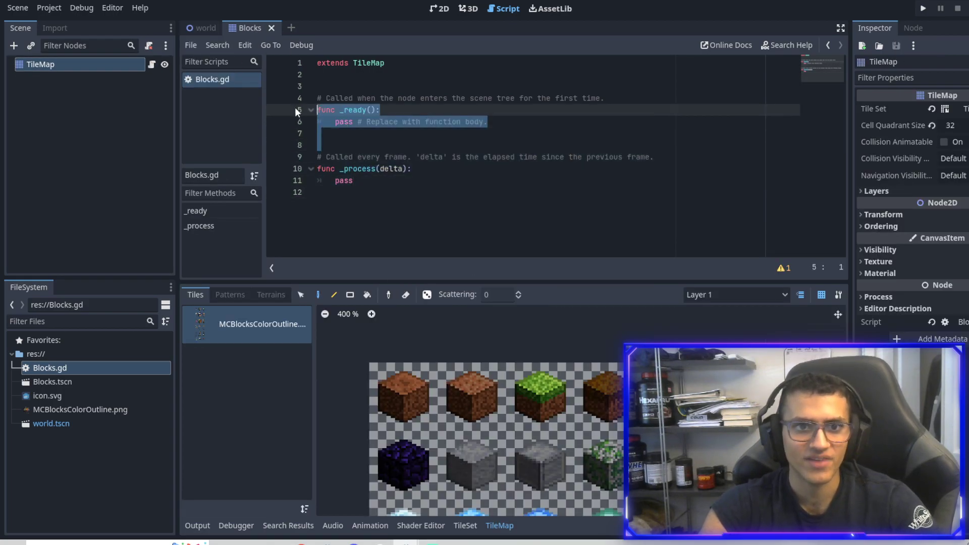
{"action": "left_click", "coordinate": [353, 134]}
{"action": "double_click", "coordinate": [356, 110]}
{"action": "left_click", "coordinate": [356, 169]}
{"action": "left_click", "coordinate": [399, 193]}
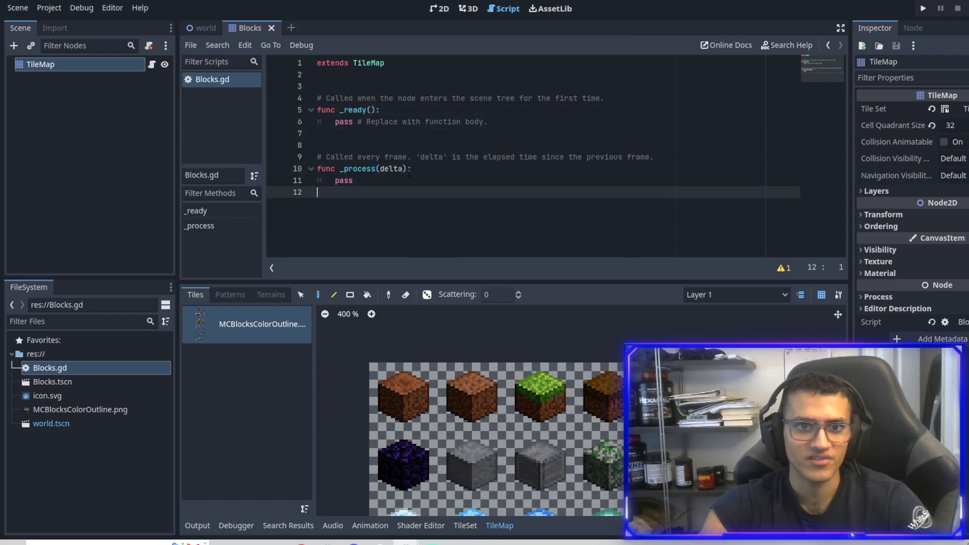
{"action": "key", "text": "shift+Up"}
{"action": "key", "text": "shift+Up"}
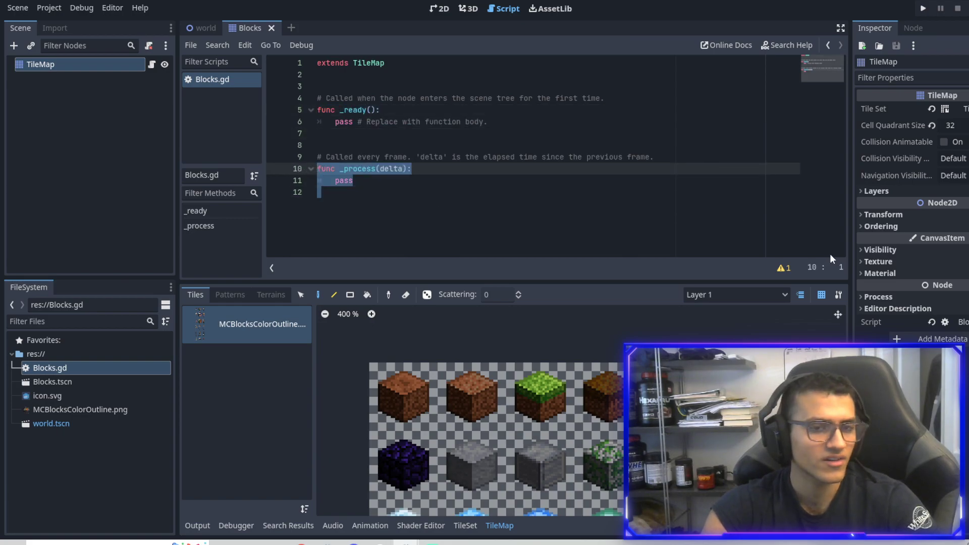
{"action": "left_click", "coordinate": [521, 193]}
{"action": "left_click_drag", "start_coordinate": [319, 146], "coordinate": [328, 109]}
{"action": "left_click", "coordinate": [394, 130]}
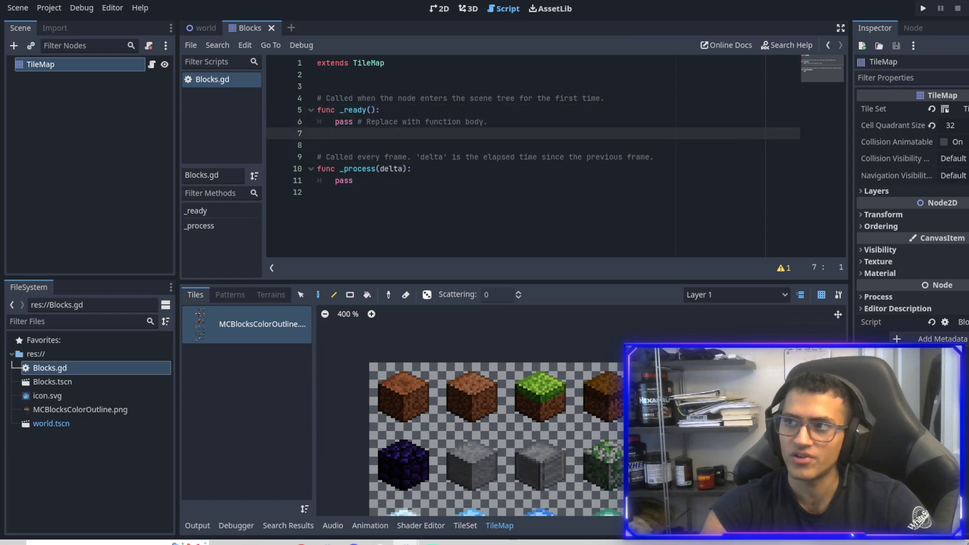
- Delete the _ready function and its comment, leaving two blank lines between extends TileMap and the _process comment
{"action": "left_click_drag", "start_coordinate": [319, 146], "coordinate": [294, 79]}
{"action": "key", "text": "Delete"}
{"action": "key", "text": "Delete"}
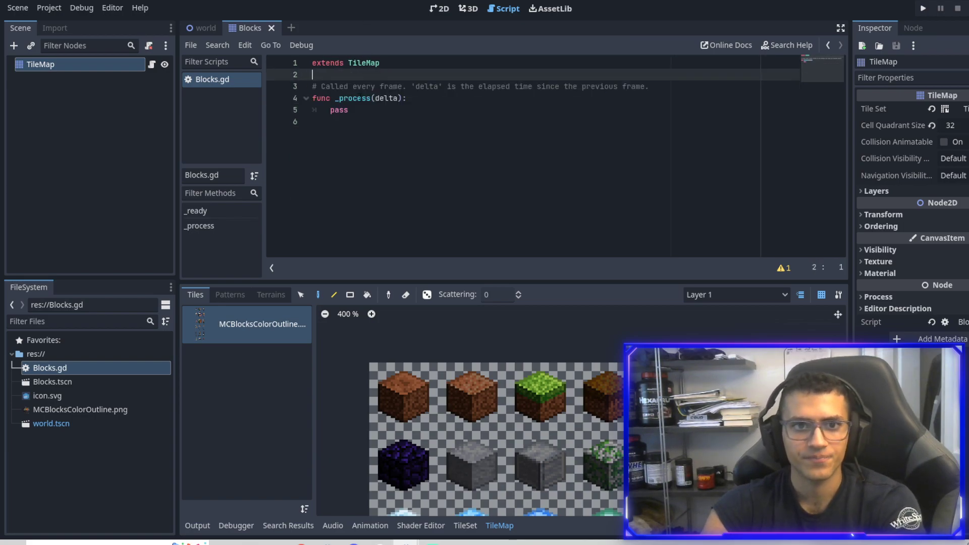
{"action": "key", "text": "Return"}
{"action": "key", "text": "Return"}
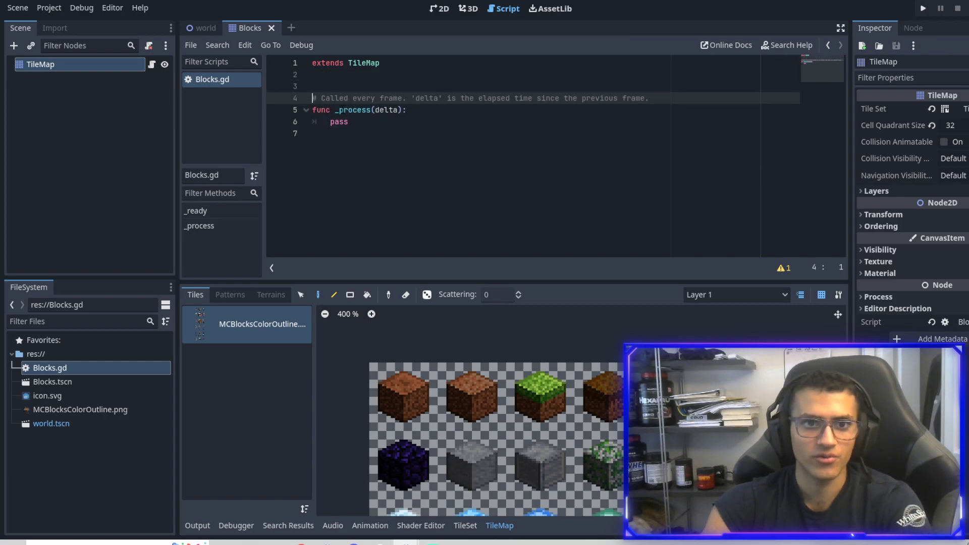
- Replace the pass in _process with the condition if (Input.is_action_pressed("leftClick"): and a pass as its body
{"action": "left_click", "coordinate": [397, 165]}
{"action": "left_click_drag", "start_coordinate": [330, 122], "coordinate": [362, 134]}
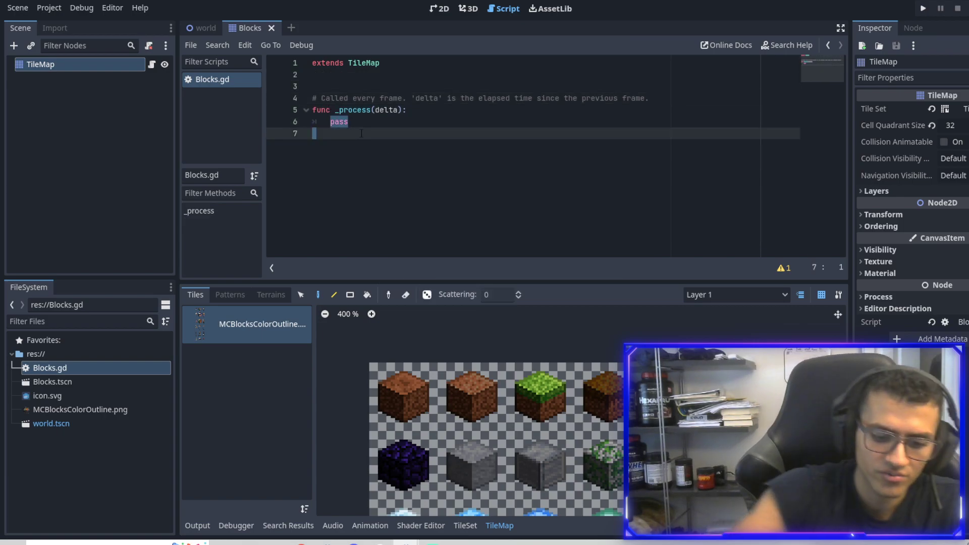
{"action": "type", "text": "if (Input"}
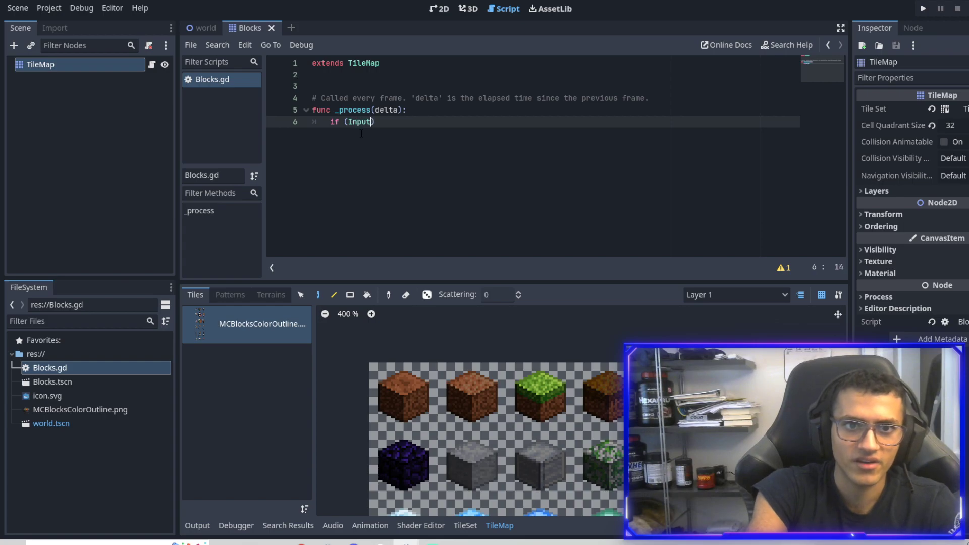
{"action": "type", "text": ".isa"}
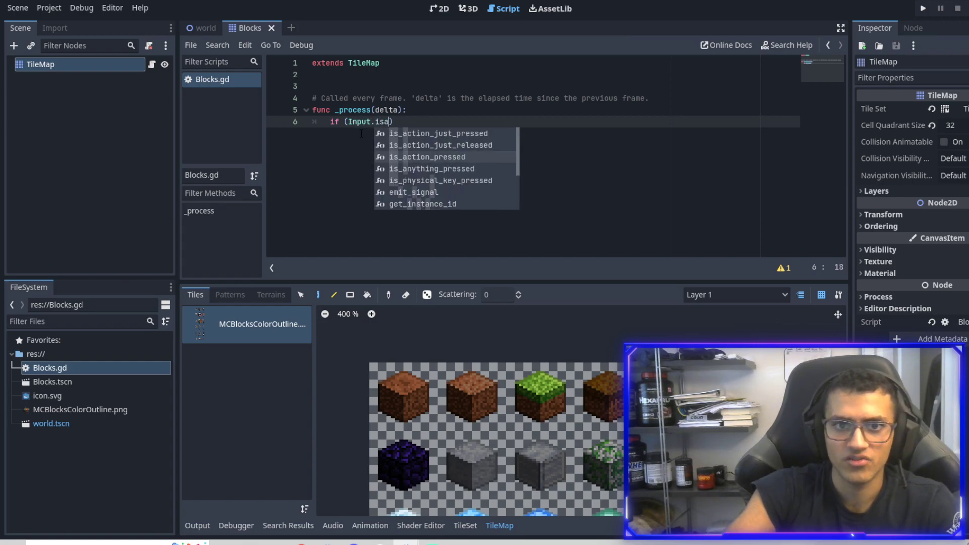
{"action": "key", "text": "Return"}
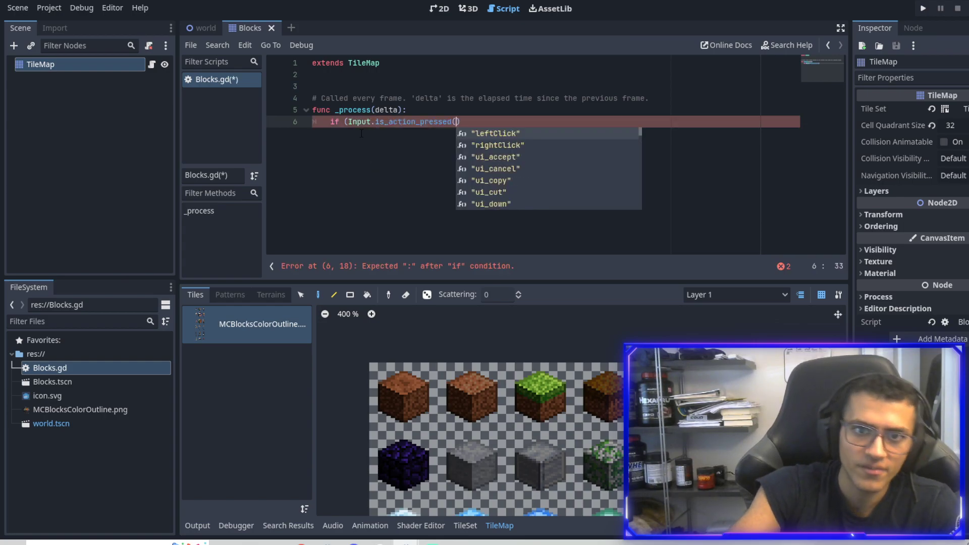
{"action": "key", "text": "Return"}
{"action": "type", "text": ":"}
{"action": "key", "text": "Return"}
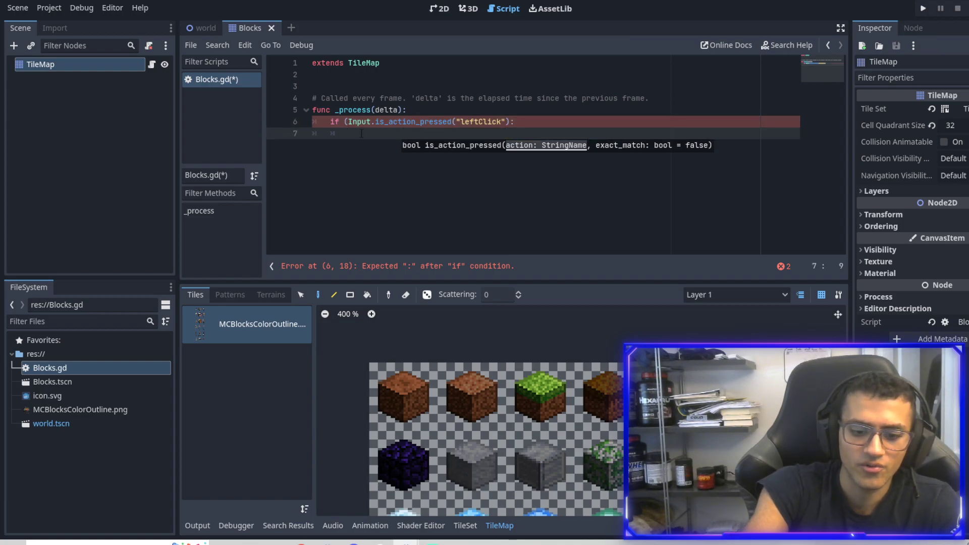
{"action": "type", "text": "pass"}
{"action": "key", "text": "Return"}
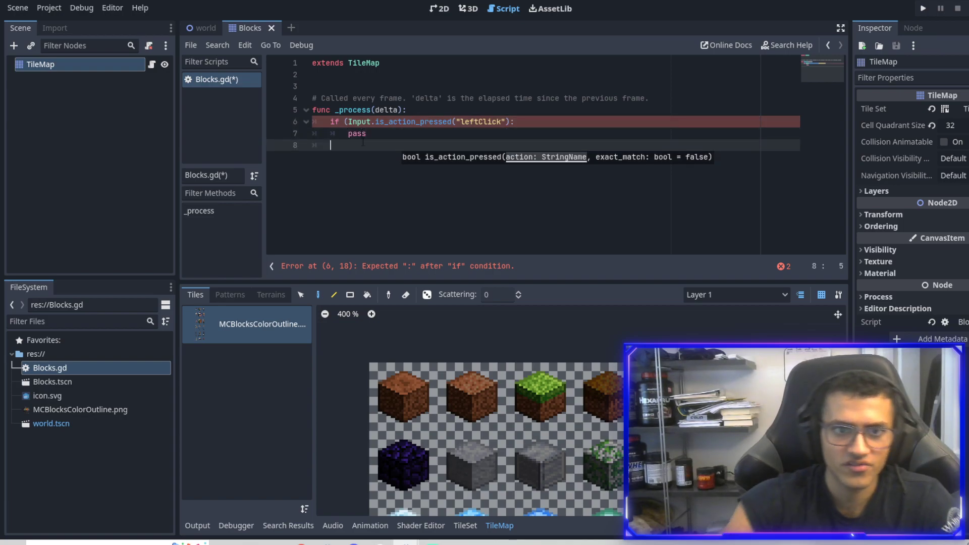
- Duplicate the leftClick if block directly below itself and change the copy's action name to rightClick
{"action": "right_click", "coordinate": [347, 135]}
{"action": "left_click_drag", "start_coordinate": [363, 143], "coordinate": [337, 122]}
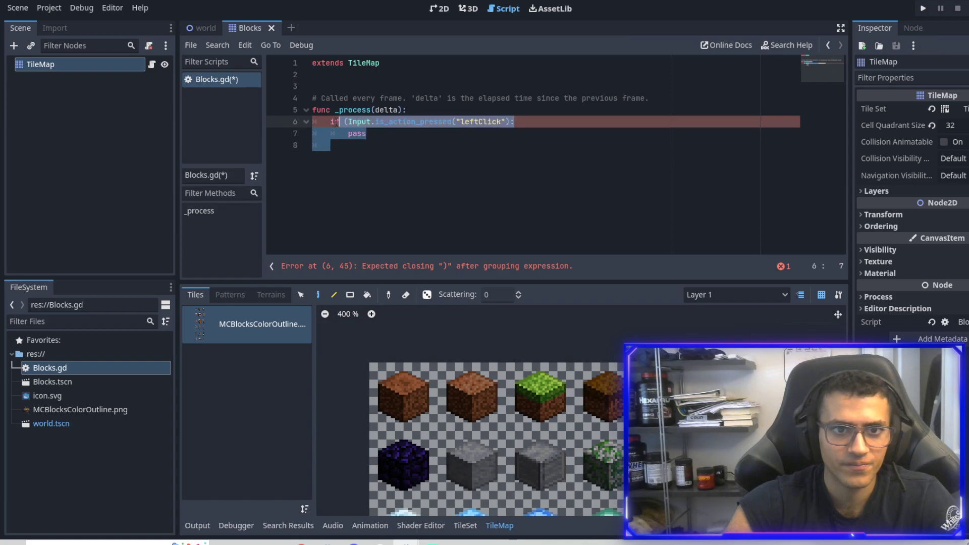
{"action": "key", "text": "ctrl+c"}
{"action": "left_click", "coordinate": [404, 157]}
{"action": "key", "text": "ctrl+v"}
{"action": "double_click", "coordinate": [484, 145]}
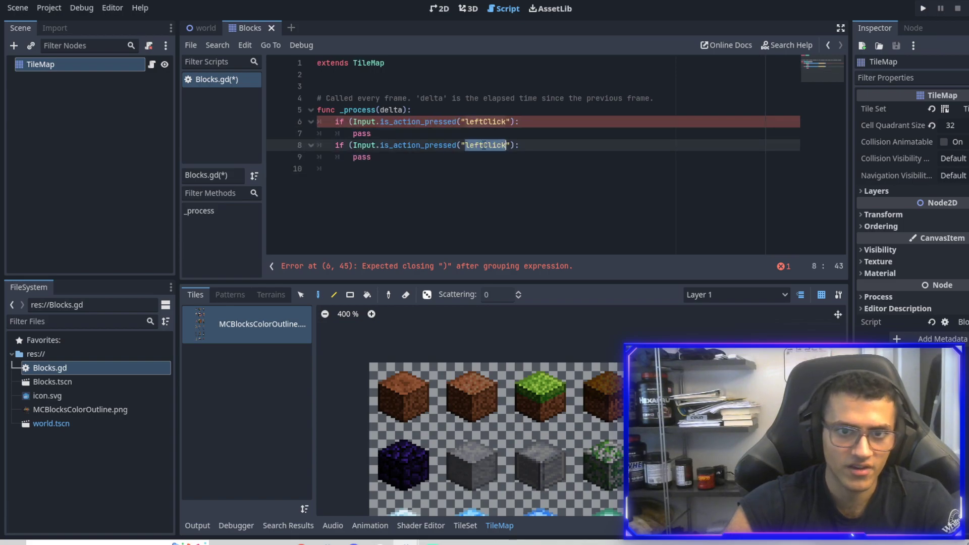
{"action": "type", "text": "rightClick"}
- Replace the pass in the leftClick block with the declaration var tile, followed by an empty line
{"action": "left_click", "coordinate": [525, 137]}
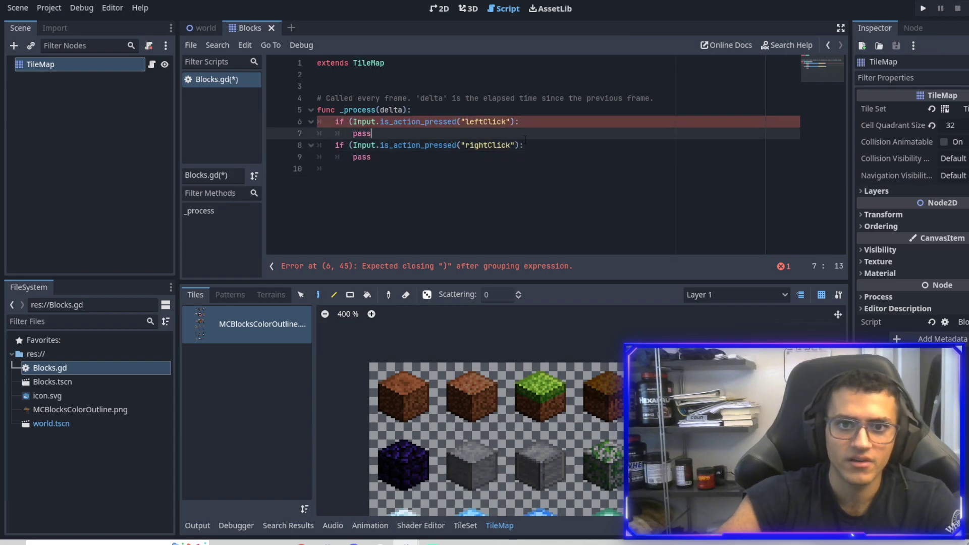
{"action": "key", "text": "BackSpace"}
{"action": "key", "text": "BackSpace"}
{"action": "key", "text": "BackSpace"}
{"action": "key", "text": "BackSpace"}
{"action": "key", "text": "Return"}
{"action": "key", "text": "Up"}
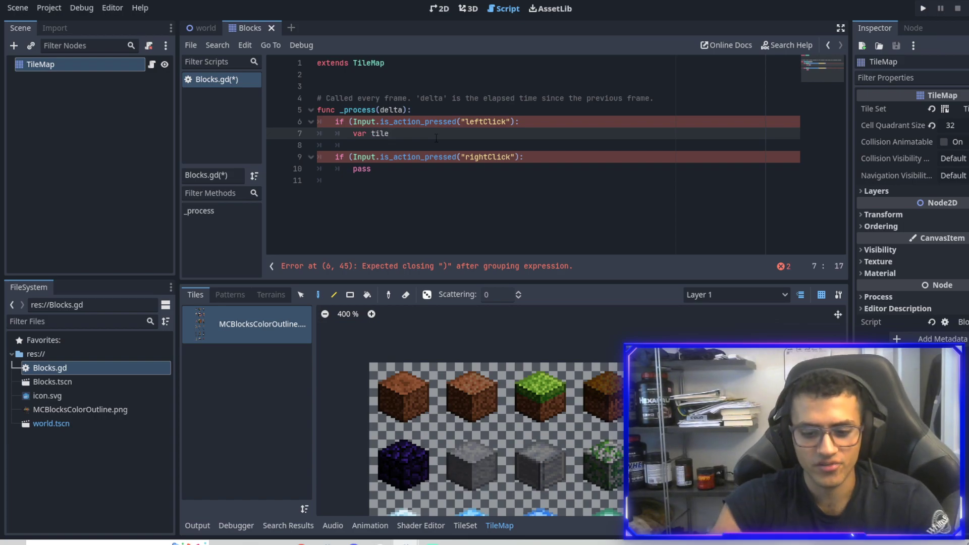
{"action": "key", "text": "Down"}
{"action": "key", "text": "Up"}
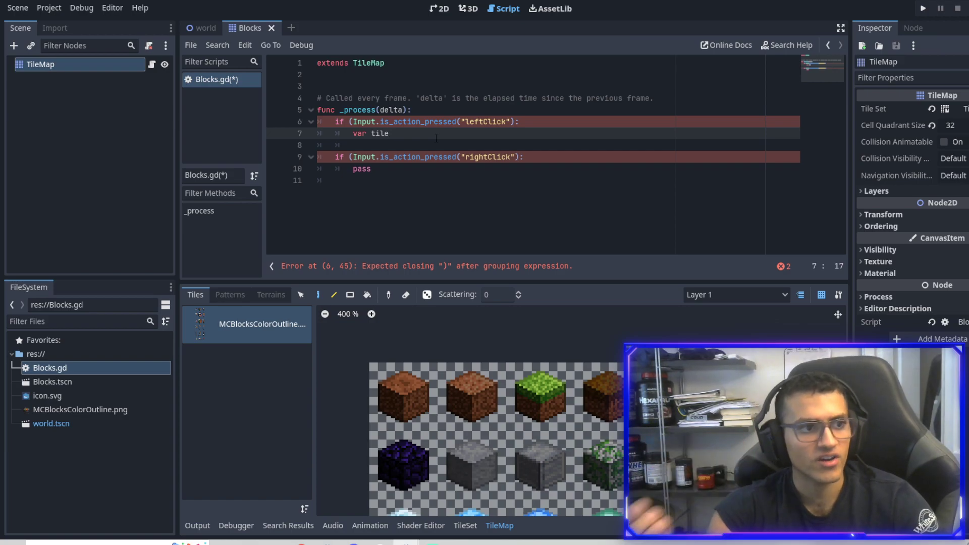
- Assign local_to_map(get_global_mouse_position()) to the tile variable
{"action": "type", "text": "="}
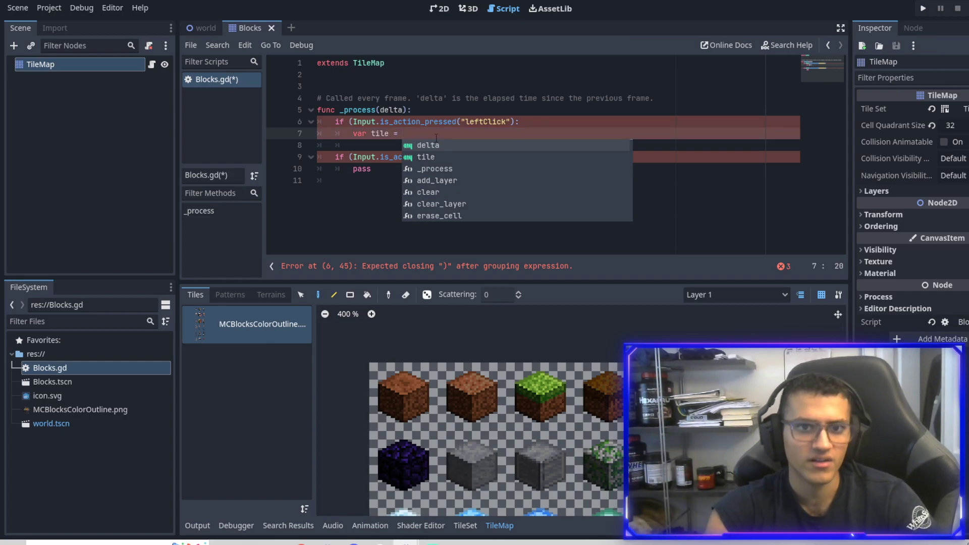
{"action": "type", "text": "local"}
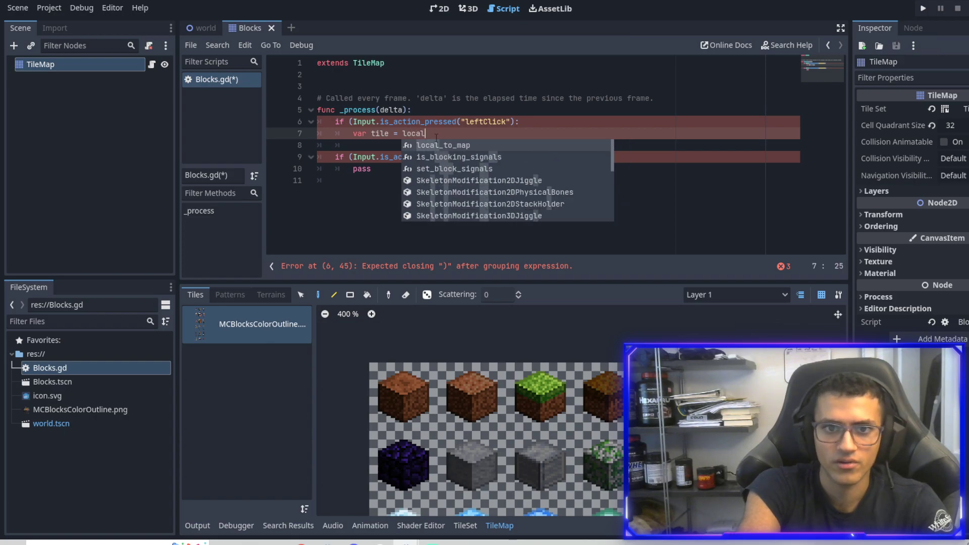
{"action": "key", "text": "Return"}
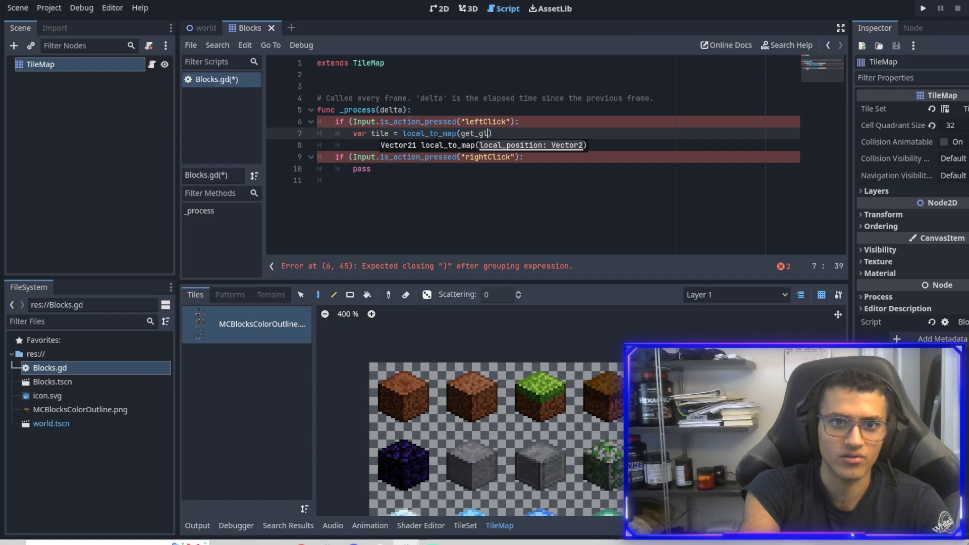
{"action": "key", "text": "BackSpace"}
{"action": "type", "text": "ba"}
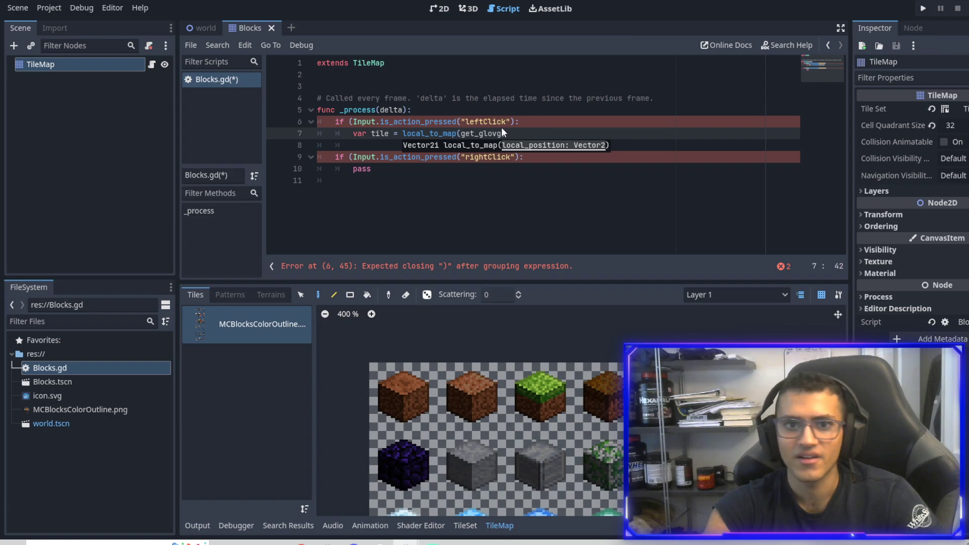
{"action": "key", "text": "BackSpace"}
{"action": "key", "text": "BackSpace"}
{"action": "type", "text": "b"}
{"action": "key", "text": "Return"}
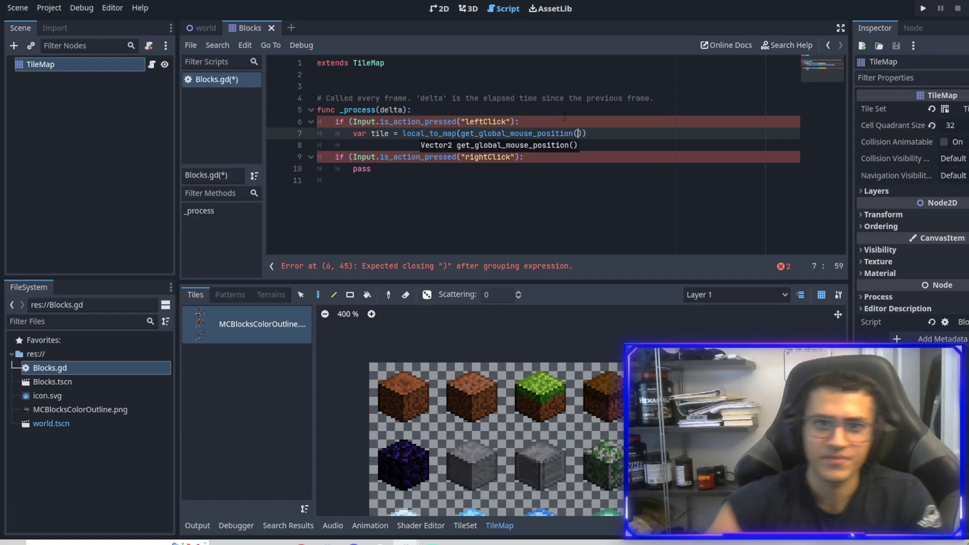
{"action": "left_click", "coordinate": [606, 135]}
{"action": "left_click", "coordinate": [360, 147]}
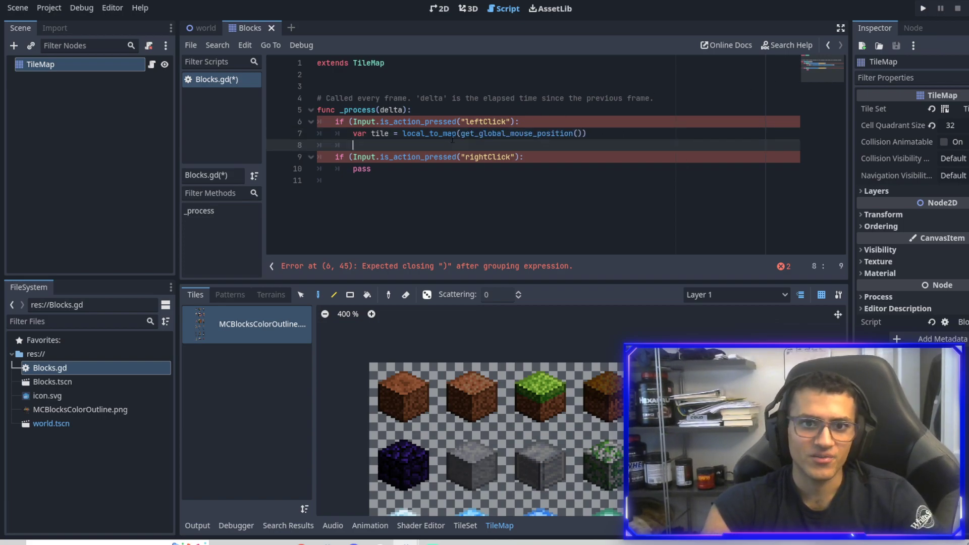
- Look at the tile grid around the origin in the 2D view, and return to the local_to_map call in Blocks.gd
{"action": "left_click", "coordinate": [439, 8]}
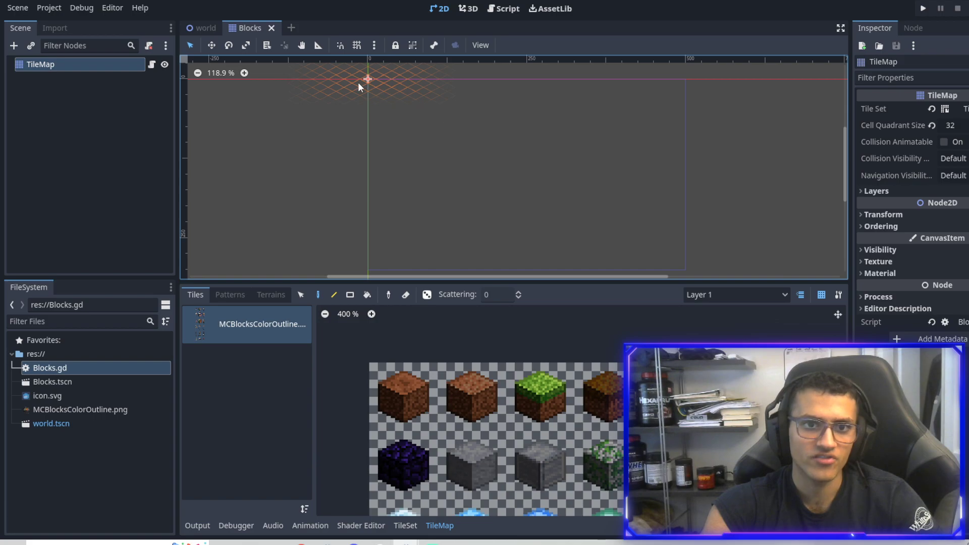
{"action": "left_click", "coordinate": [151, 64]}
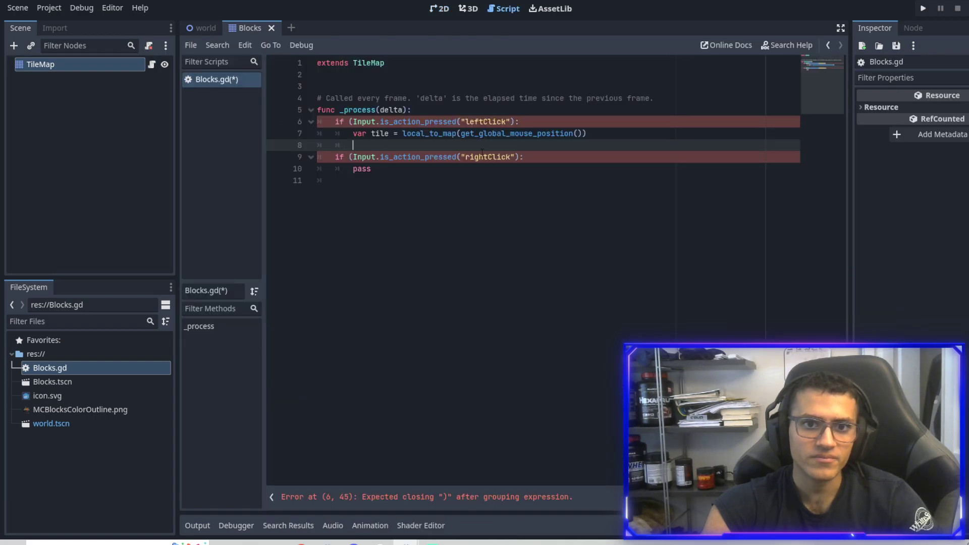
{"action": "double_click", "coordinate": [434, 133]}
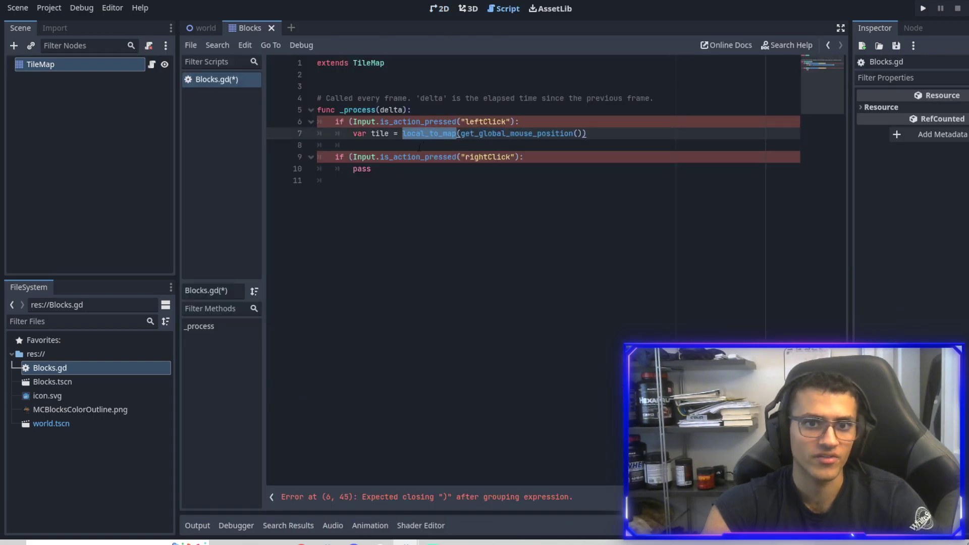
{"action": "left_click", "coordinate": [419, 146]}
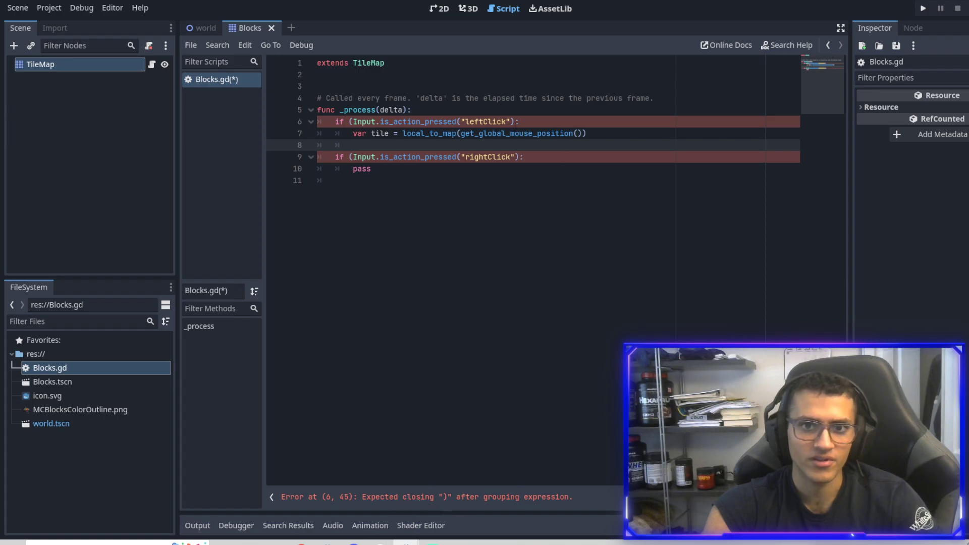
- Add the missing closing parenthesis to both the leftClick and rightClick if conditions
{"action": "left_click", "coordinate": [514, 124]}
{"action": "left_click", "coordinate": [520, 157]}
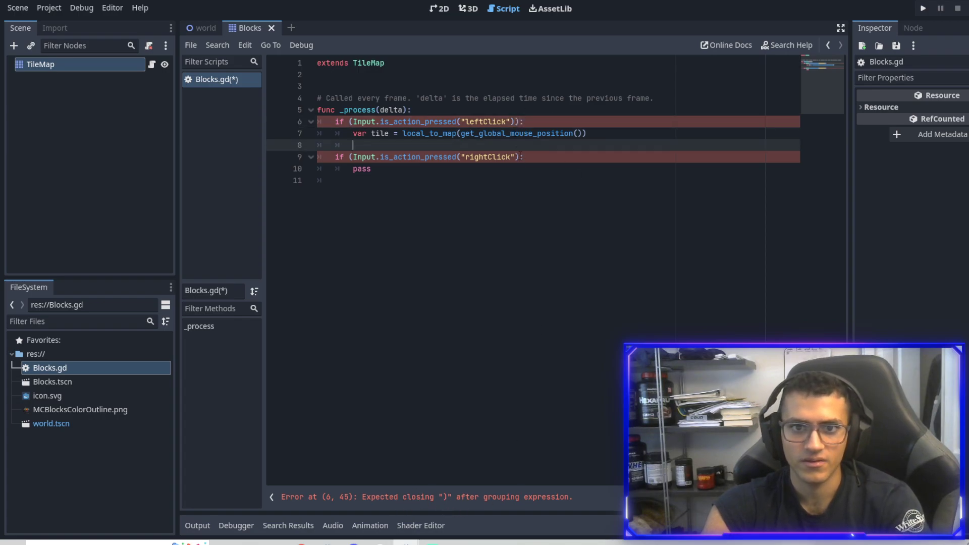
{"action": "type", "text": ")"}
{"action": "key", "text": "Up"}
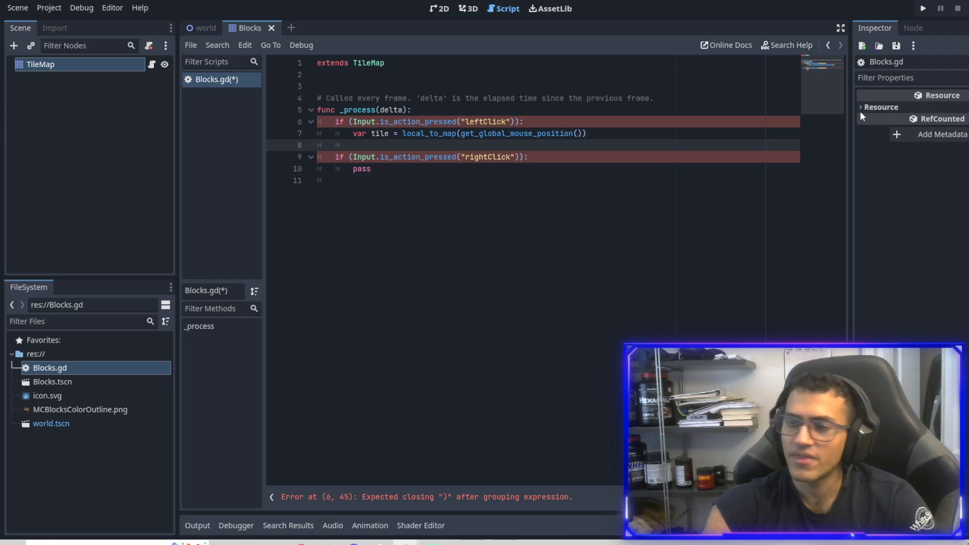
- Add a set_cell() call without arguments below the tile variable in the leftClick block, and save the script
{"action": "type", "text": "set_"}
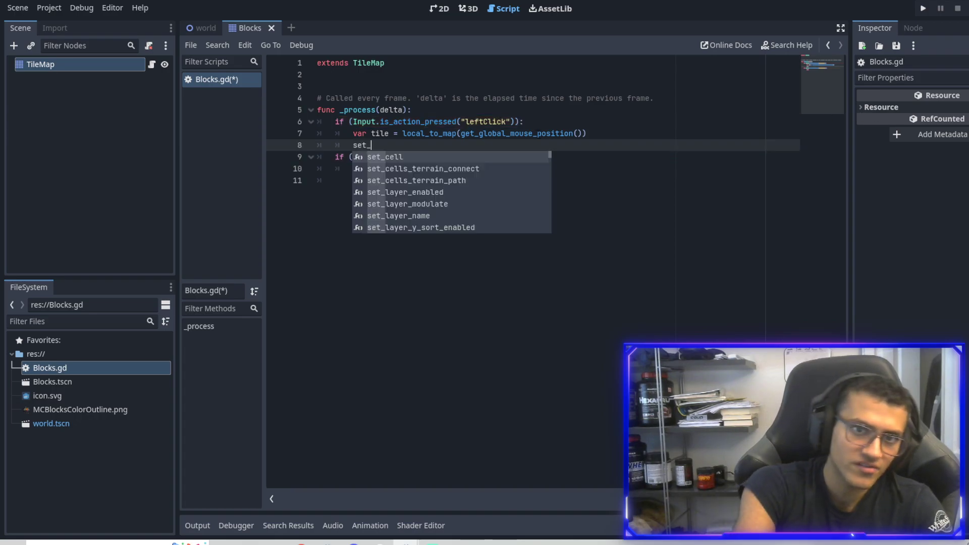
{"action": "key", "text": "Return"}
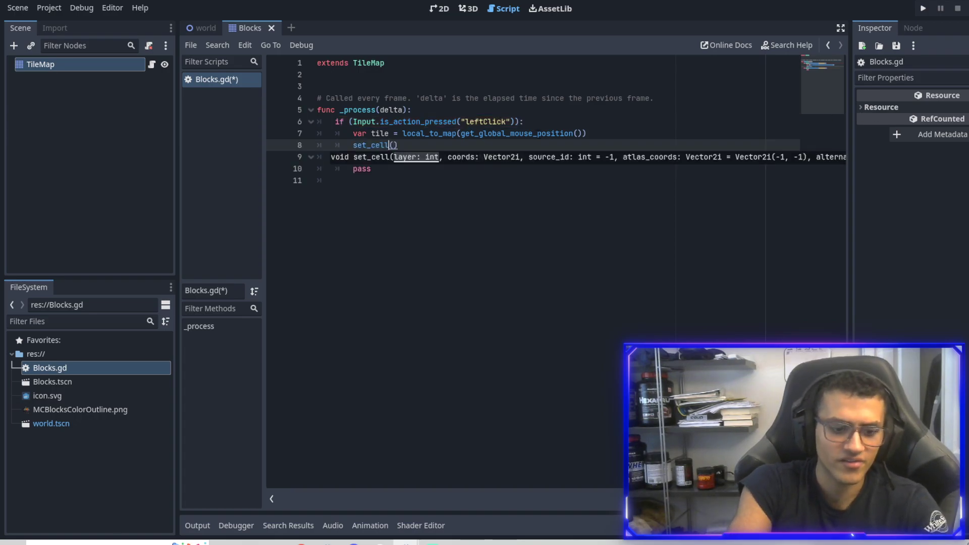
{"action": "key", "text": "BackSpace"}
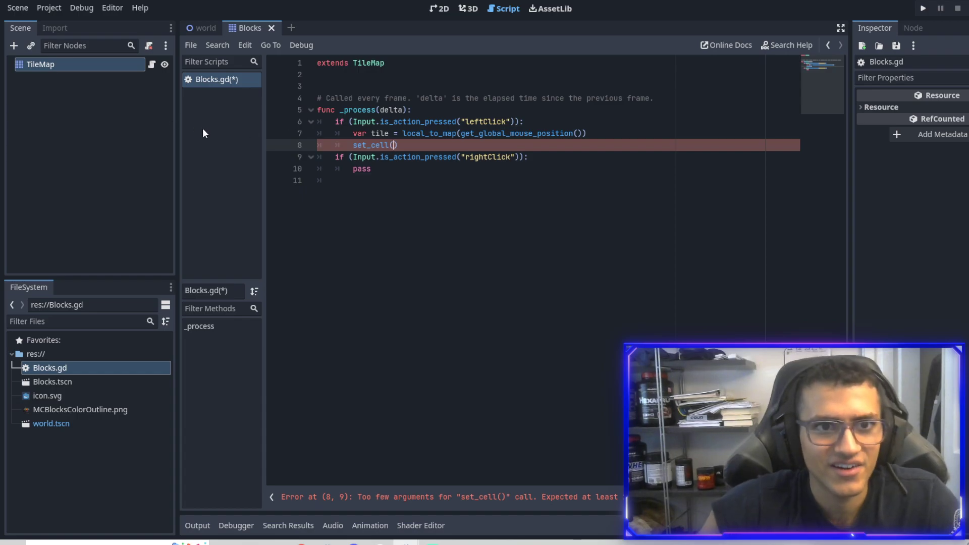
{"action": "key", "text": "ctrl+s"}
{"action": "left_click", "coordinate": [400, 205]}
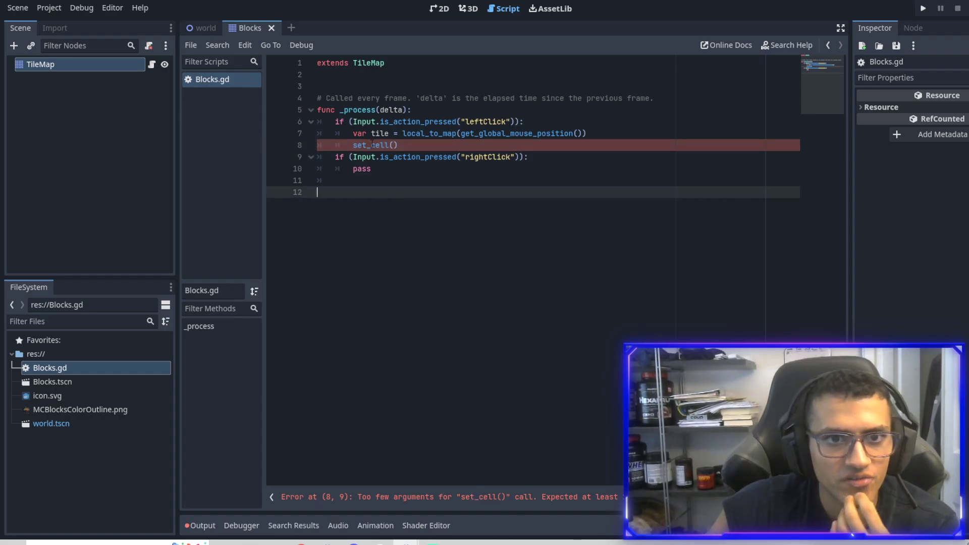
- Select the Blocks scene's TileMap node and show it in the 2D view
{"action": "left_click", "coordinate": [77, 67]}
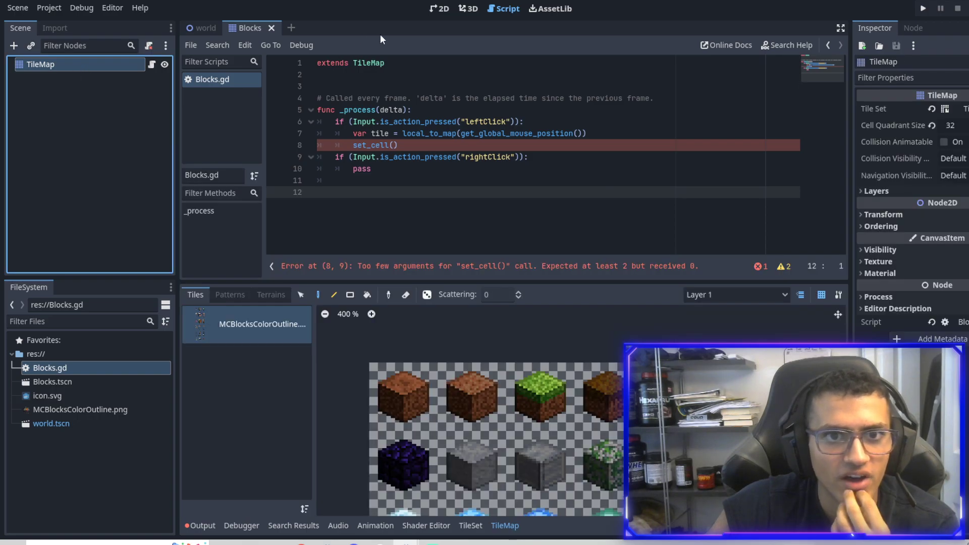
{"action": "left_click", "coordinate": [439, 9]}
{"action": "left_click", "coordinate": [86, 65]}
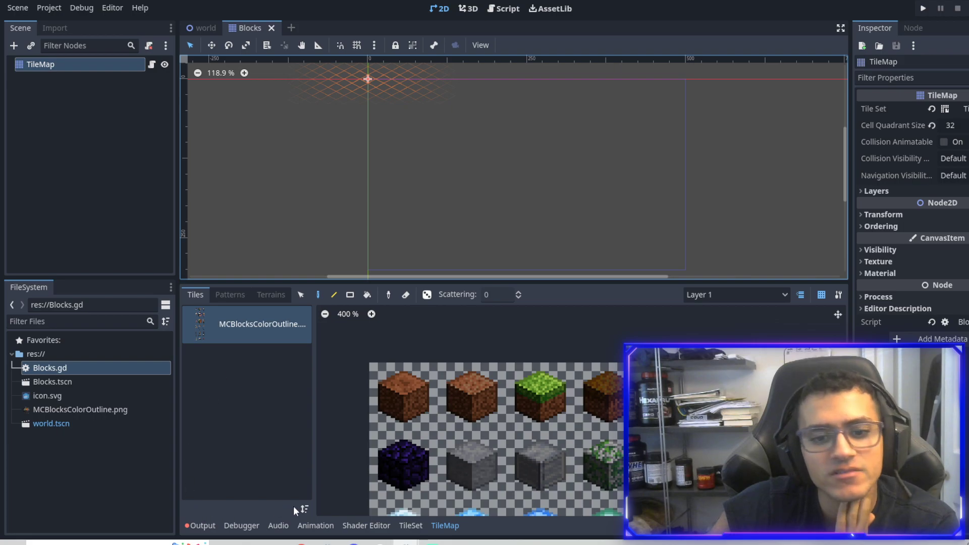
- Open the built-in class documentation for the TileMap node and enlarge its reading area
{"action": "left_click", "coordinate": [509, 10]}
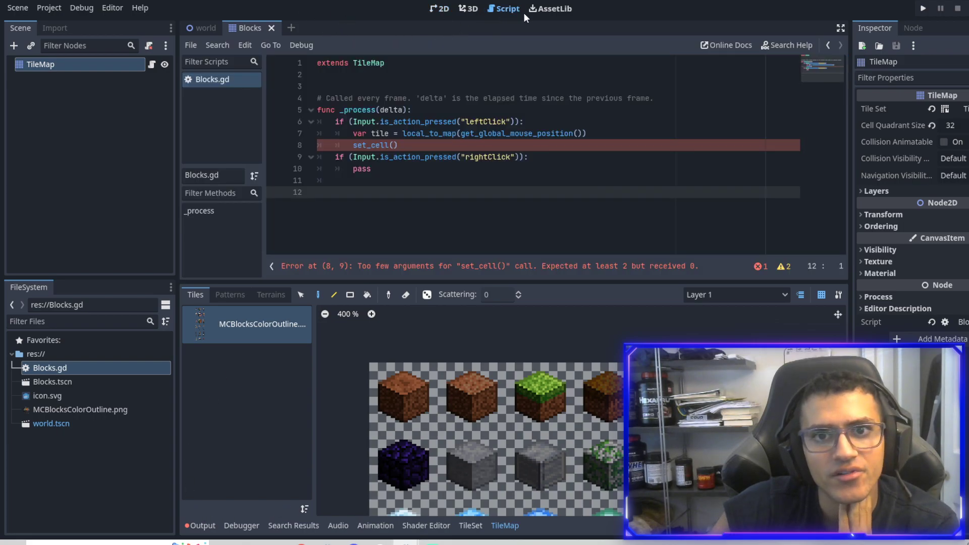
{"action": "right_click", "coordinate": [59, 66]}
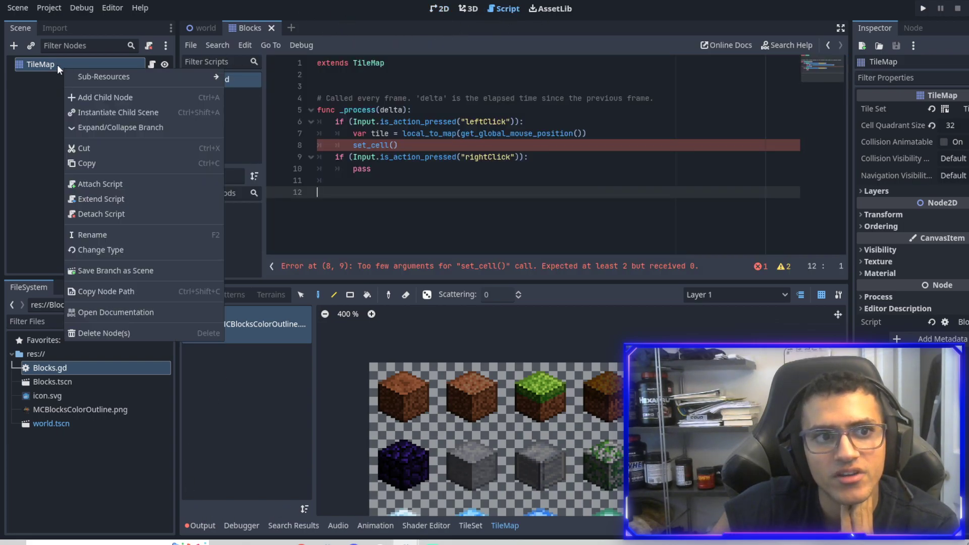
{"action": "left_click", "coordinate": [118, 312]}
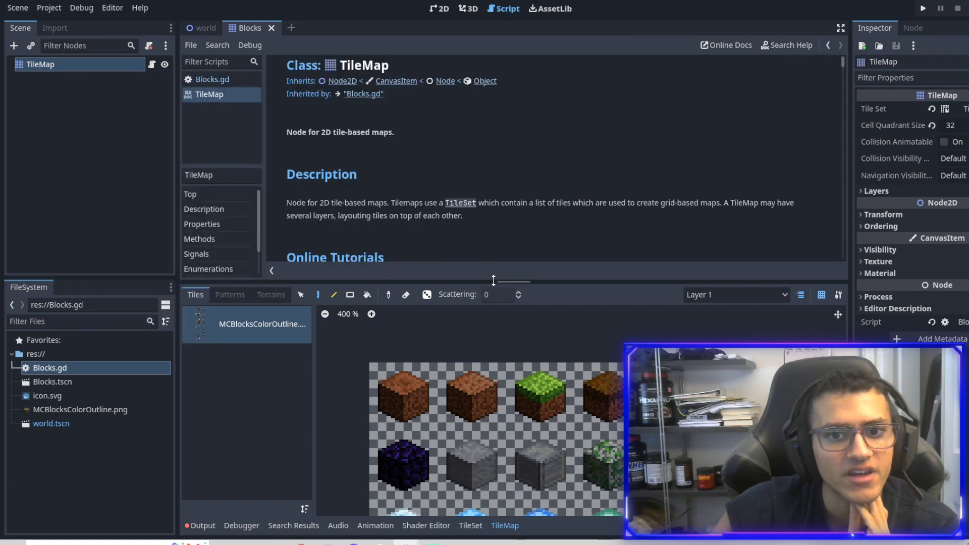
{"action": "left_click_drag", "start_coordinate": [494, 281], "coordinate": [485, 359]}
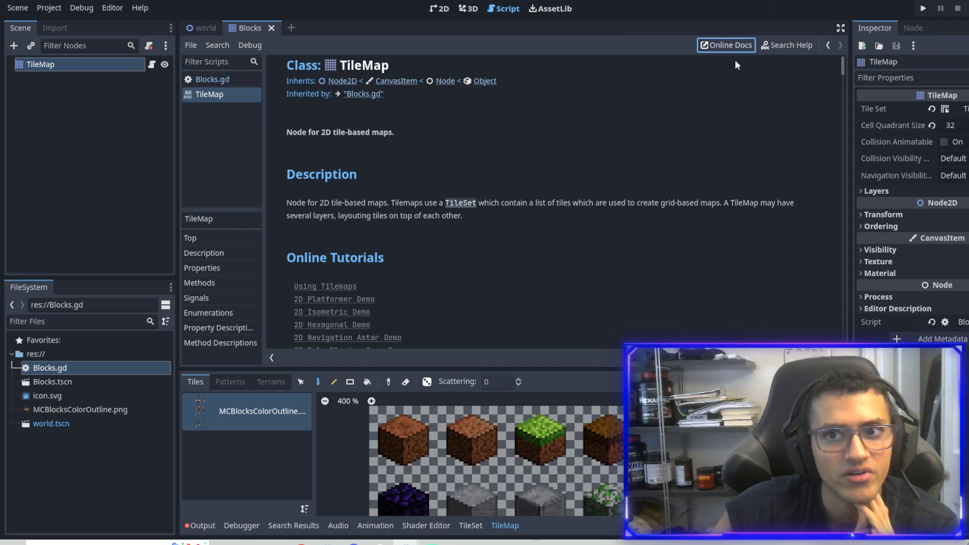
- Open the online Godot documentation in the web browser and look through its front page
{"action": "left_click", "coordinate": [727, 45]}
{"action": "mouse_move", "coordinate": [530, 1]}
{"action": "left_mouse_down"}
{"action": "mouse_move", "coordinate": [530, 84]}
{"action": "mouse_move", "coordinate": [530, 1]}
{"action": "left_mouse_up"}
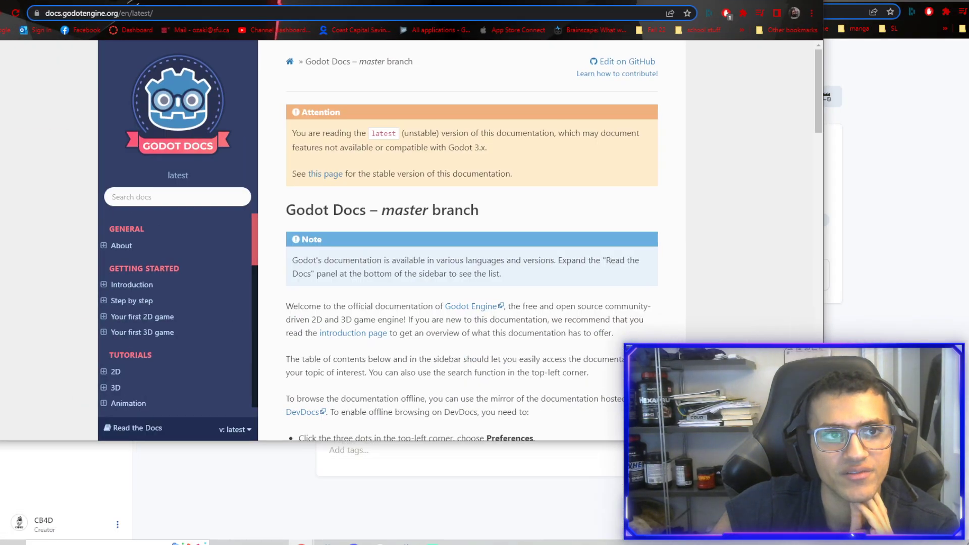
{"action": "left_click", "coordinate": [943, 1]}
{"action": "left_click", "coordinate": [943, 1]}
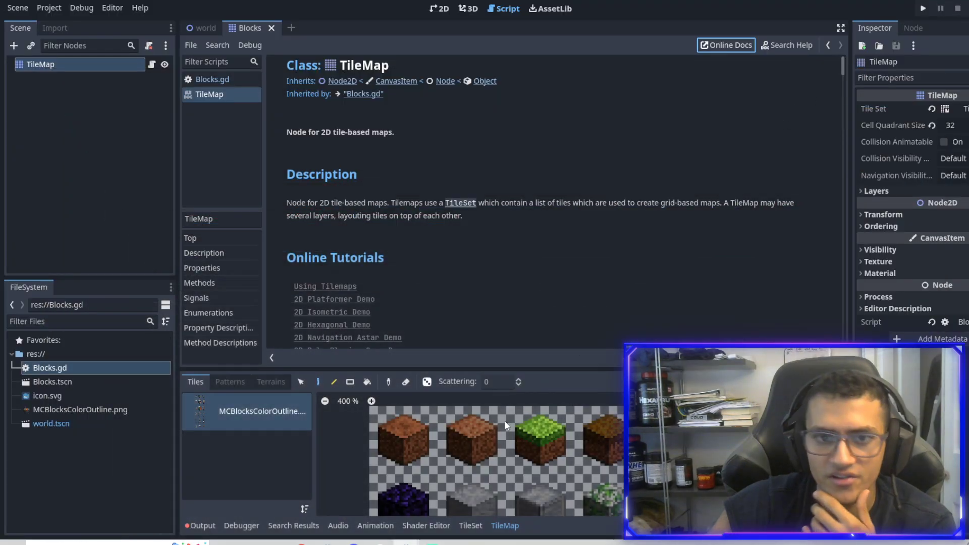
{"action": "left_click", "coordinate": [302, 542]}
{"action": "left_click", "coordinate": [437, 523]}
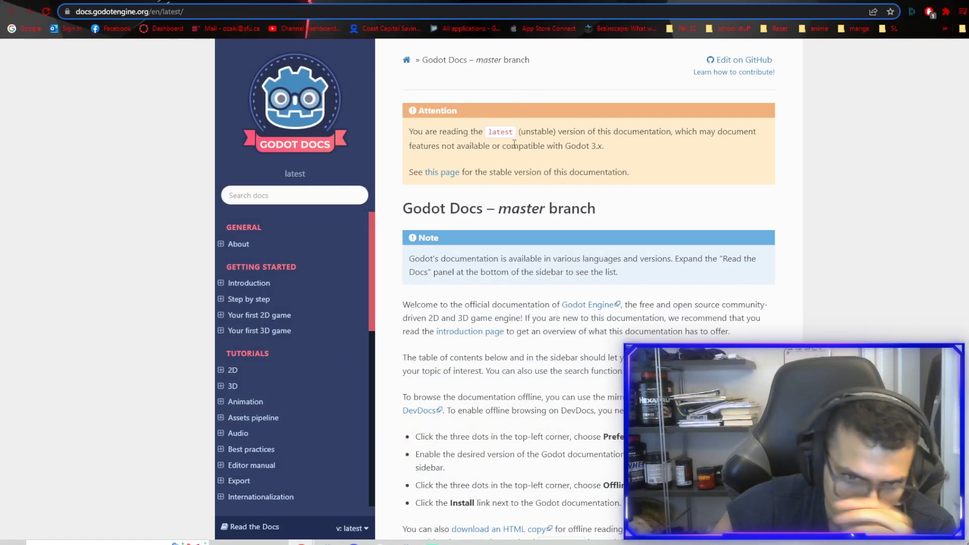
{"action": "scroll", "coordinate": [535, 212], "scroll_direction": "down", "scroll_amount": 20}
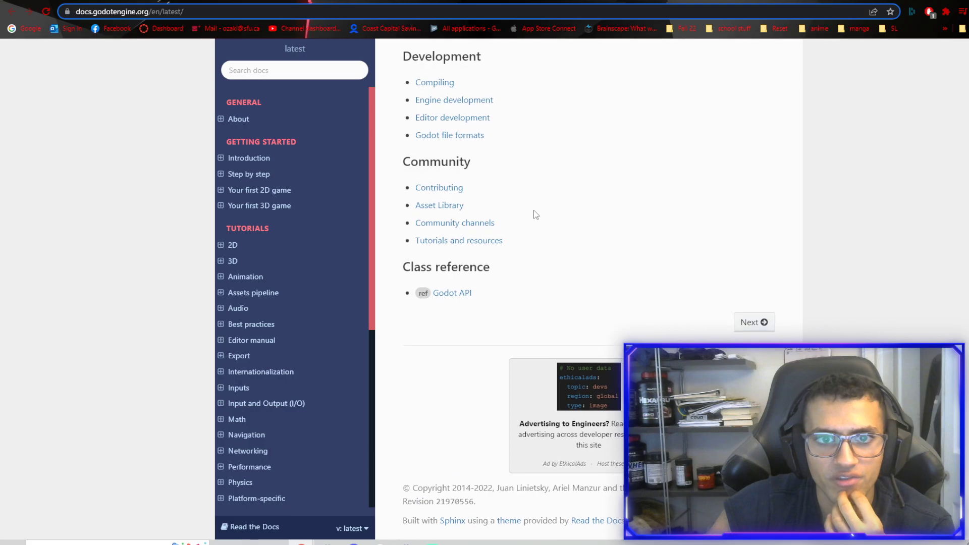
{"action": "scroll", "coordinate": [528, 222], "scroll_direction": "up", "scroll_amount": 1}
{"action": "scroll", "coordinate": [529, 227], "scroll_direction": "up", "scroll_amount": 20}
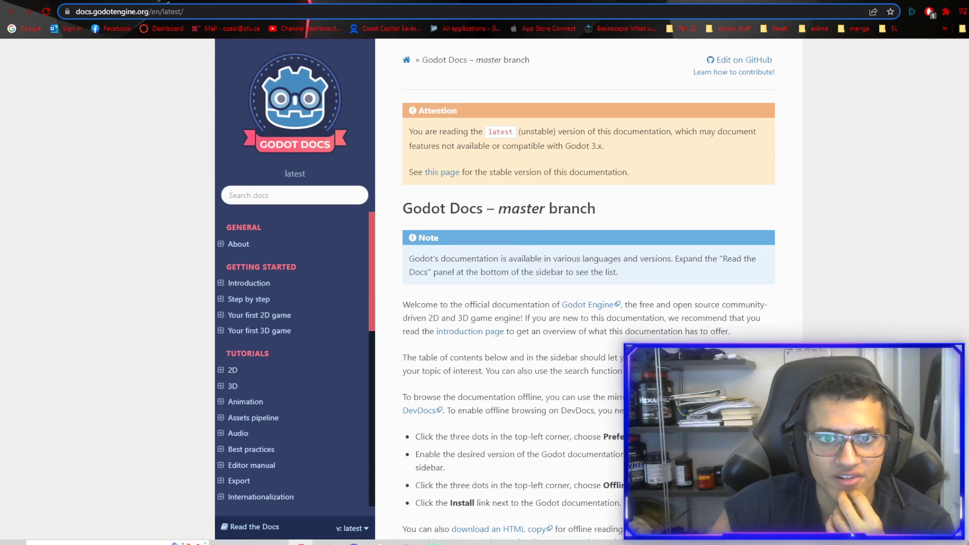
{"action": "key", "text": "alt+Tab"}
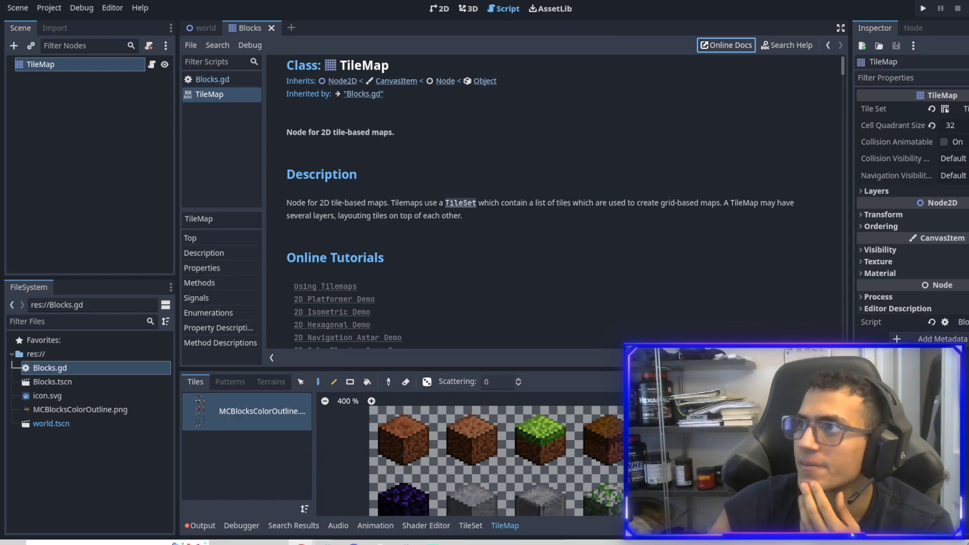
- Find set_cell on the TileMap class page in the browser and read its parameters and their descriptions
{"action": "key", "text": "alt+Tab"}
{"action": "scroll", "coordinate": [568, 200], "scroll_direction": "up", "scroll_amount": 2}
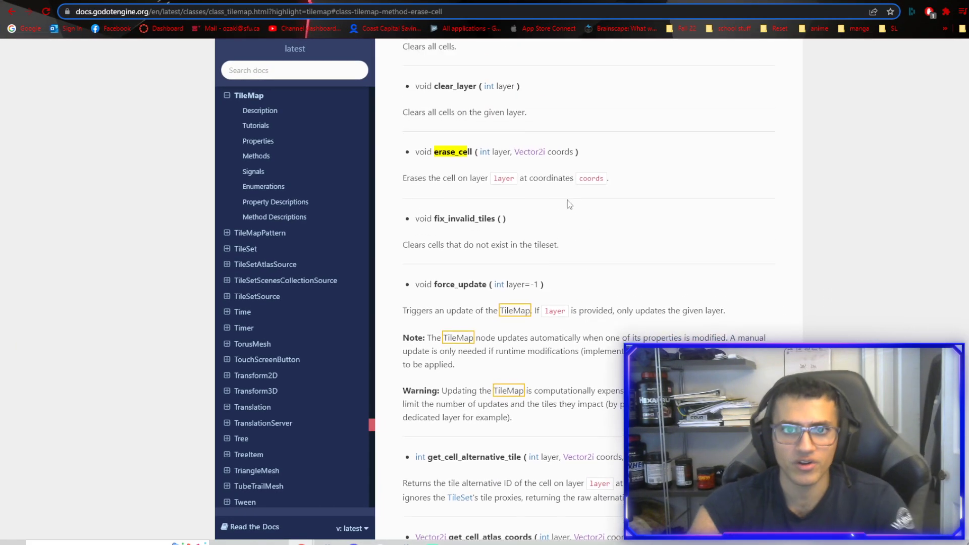
{"action": "scroll", "coordinate": [567, 200], "scroll_direction": "up", "scroll_amount": 4}
{"action": "double_click", "coordinate": [453, 367]}
{"action": "key", "text": "ctrl+f"}
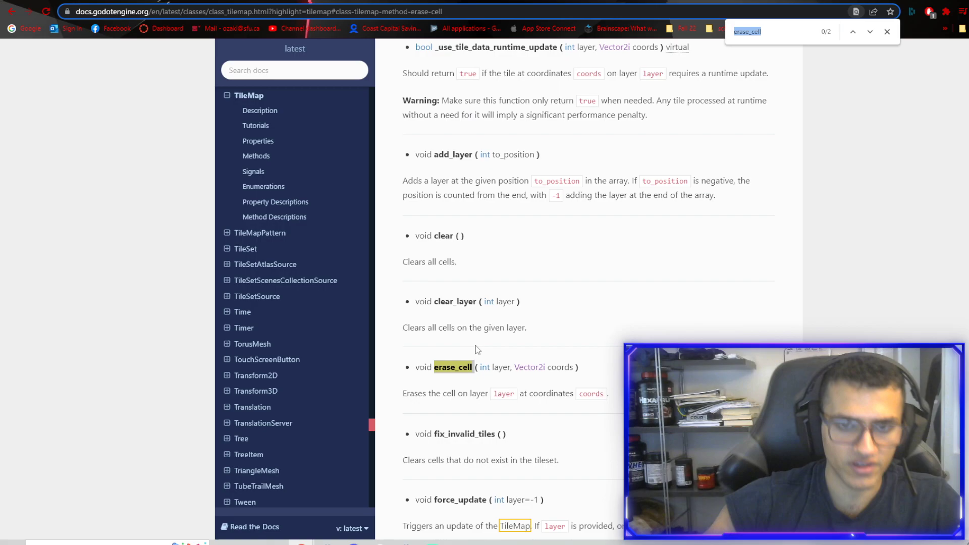
{"action": "type", "text": "set_cell"}
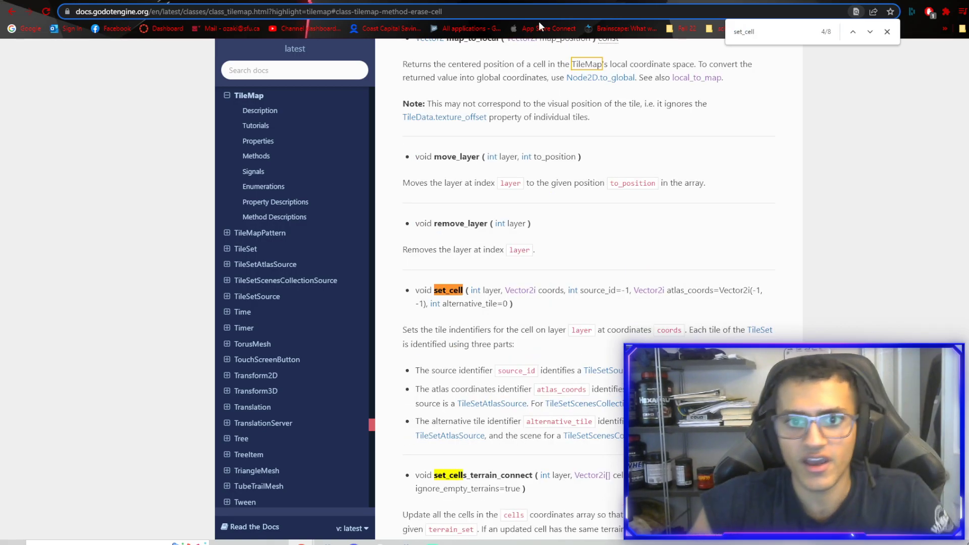
{"action": "mouse_move", "coordinate": [706, 435]}
{"action": "left_mouse_down"}
{"action": "mouse_move", "coordinate": [415, 290]}
{"action": "mouse_move", "coordinate": [707, 435]}
{"action": "left_mouse_up"}
{"action": "left_click", "coordinate": [415, 290]}
{"action": "left_click", "coordinate": [707, 436]}
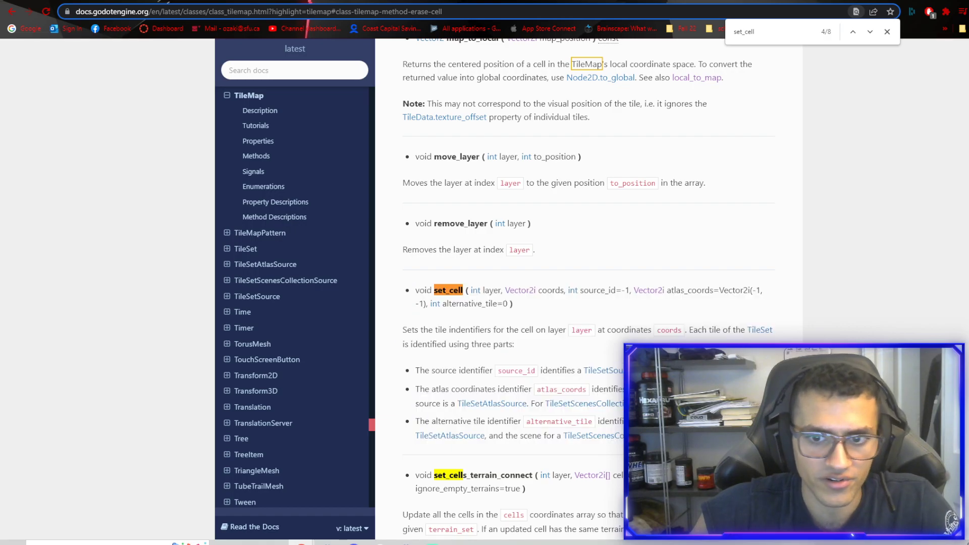
{"action": "scroll", "coordinate": [588, 287], "scroll_direction": "down", "scroll_amount": 2}
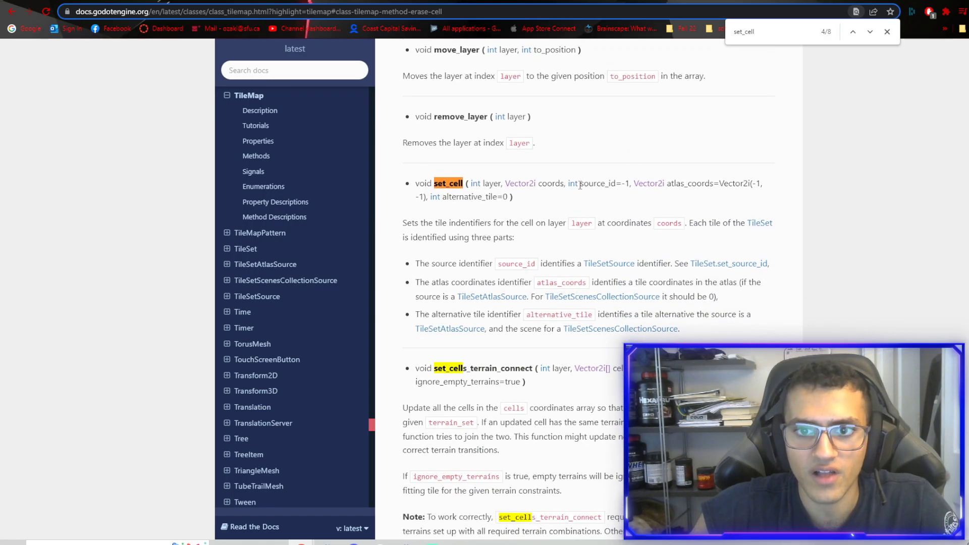
{"action": "left_click_drag", "start_coordinate": [522, 201], "coordinate": [464, 185]}
{"action": "left_click", "coordinate": [514, 202]}
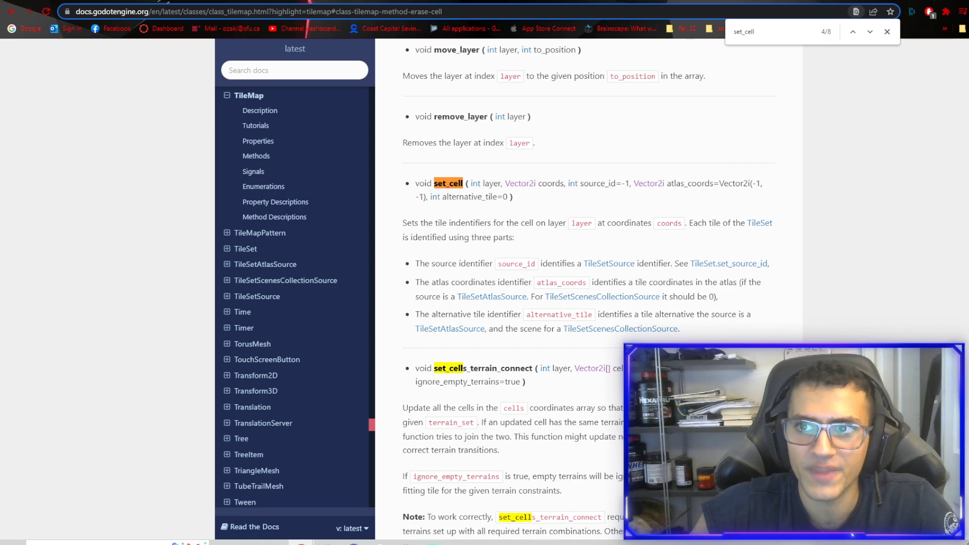
- Return to Blocks.gd in Godot and give the set_cell() call the arguments 0 and tile
{"action": "key", "text": "alt+Tab"}
{"action": "left_click", "coordinate": [217, 80]}
{"action": "key", "text": "Up"}
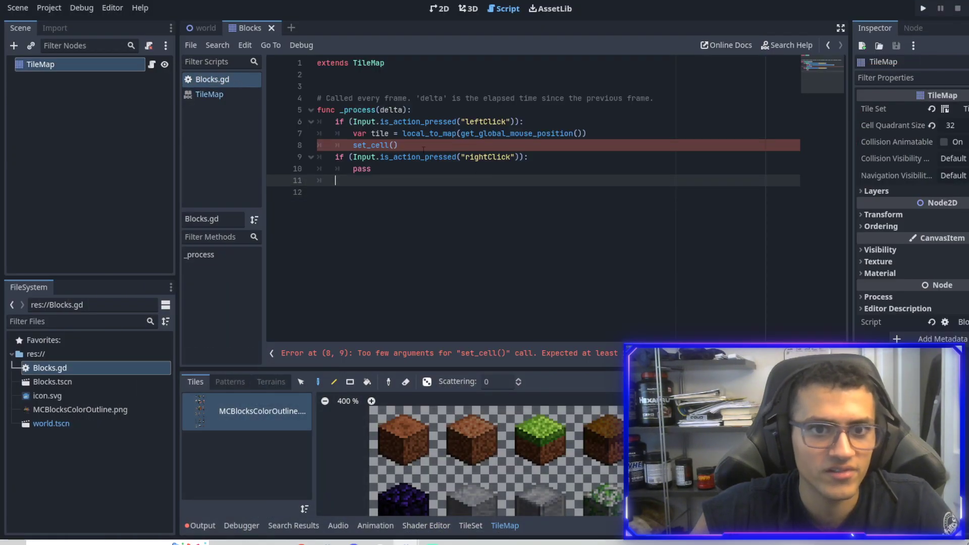
{"action": "left_click", "coordinate": [394, 146]}
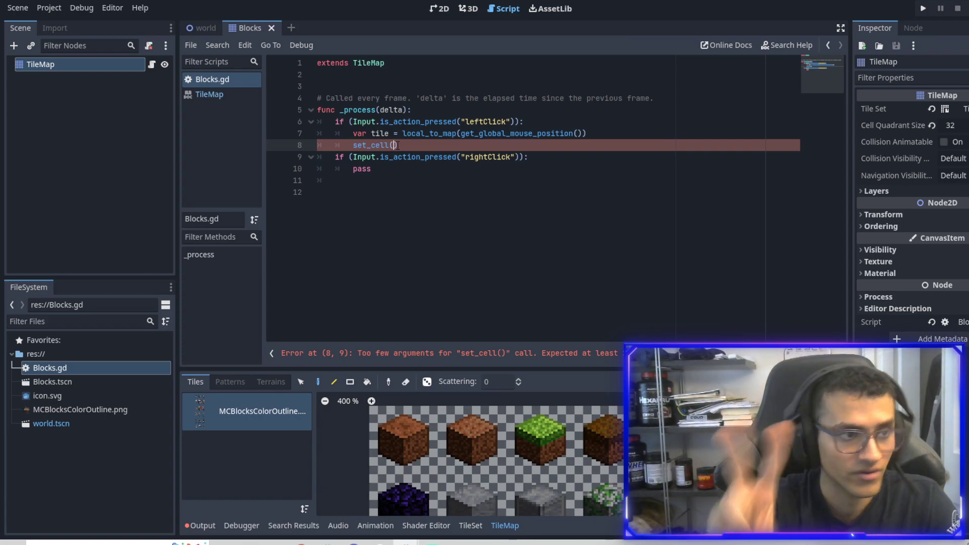
{"action": "type", "text": "0"}
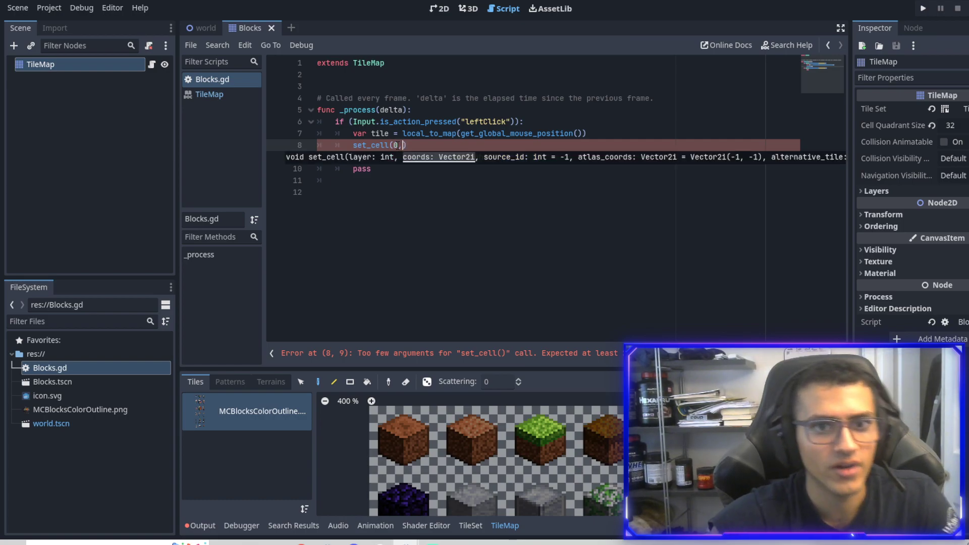
{"action": "type", "text": ","}
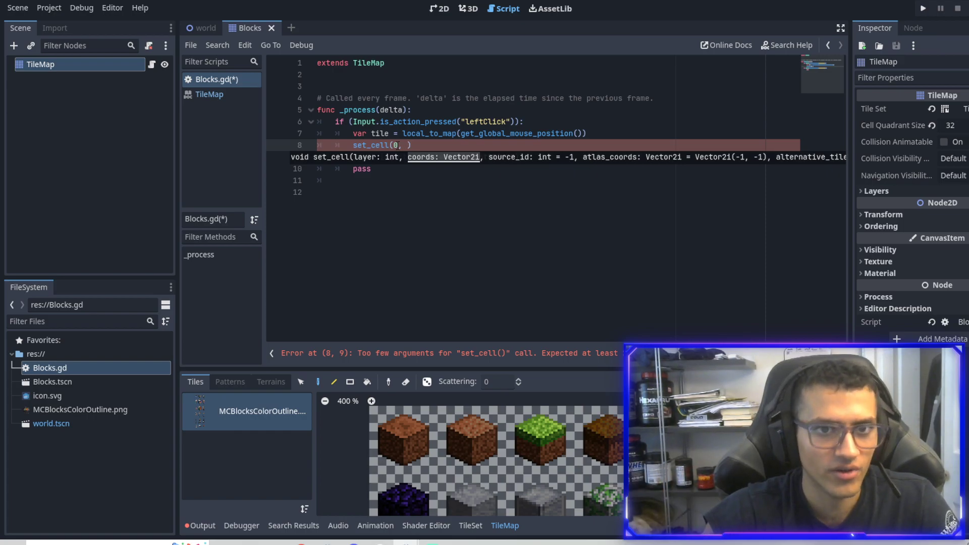
{"action": "type", "text": "tile"}
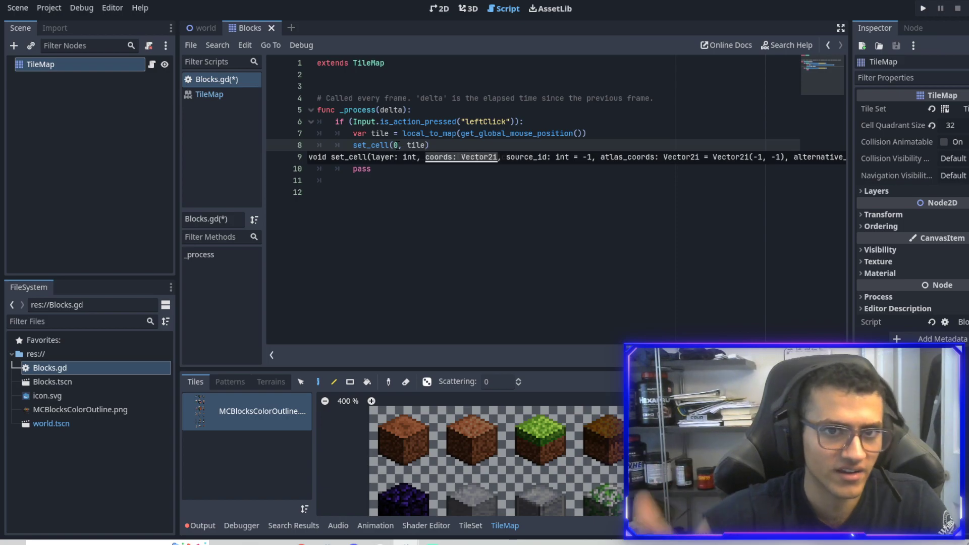
{"action": "double_click", "coordinate": [379, 133]}
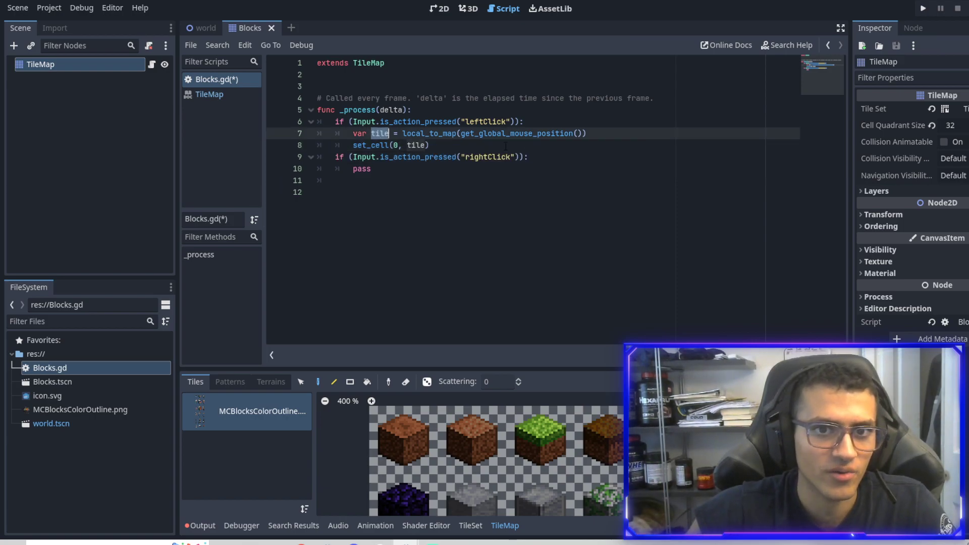
{"action": "left_click_drag", "start_coordinate": [589, 134], "coordinate": [456, 134]}
{"action": "left_click", "coordinate": [515, 157]}
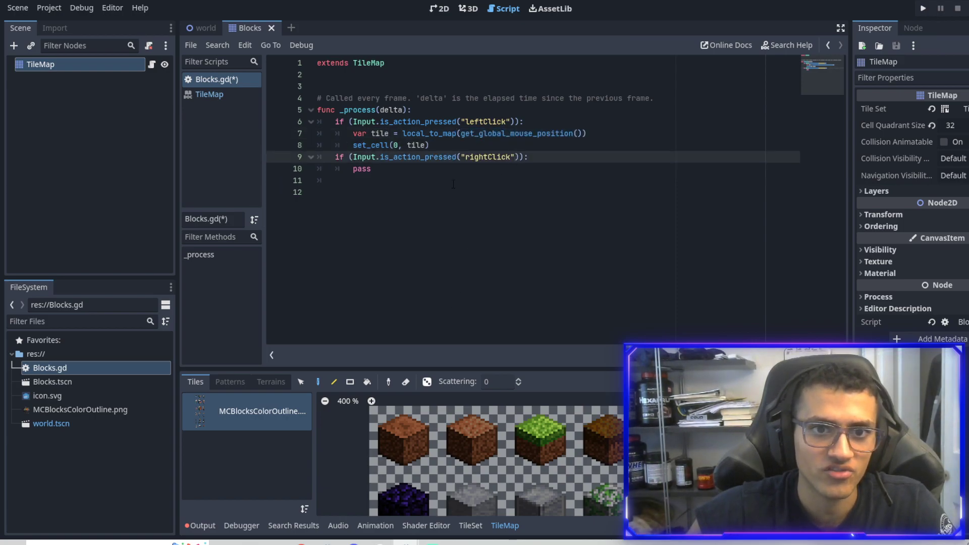
- Run the project, try the leftClick action on blocks near the grass platform's edge, and minimize the game window
{"action": "left_click", "coordinate": [923, 8]}
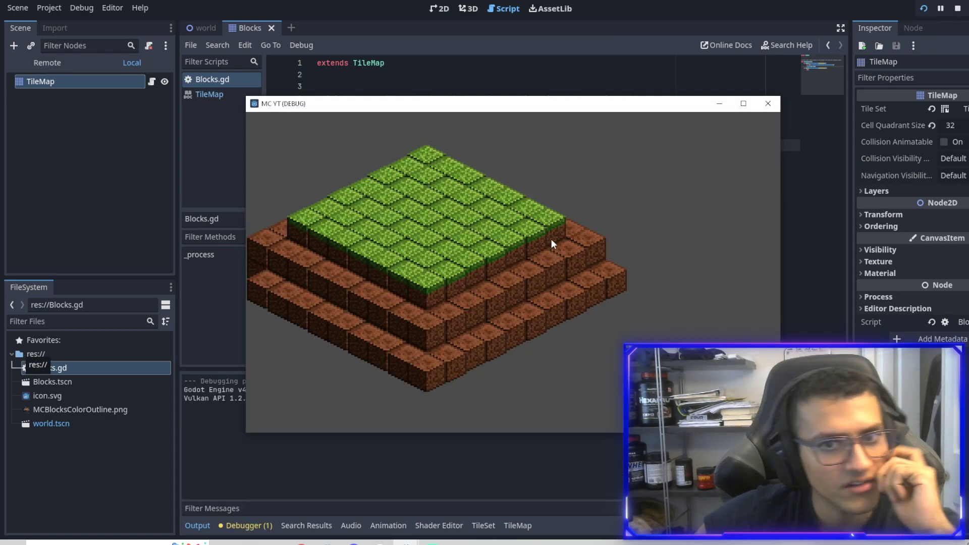
{"action": "mouse_move", "coordinate": [551, 238]}
{"action": "left_mouse_down"}
{"action": "mouse_move", "coordinate": [532, 251]}
{"action": "mouse_move", "coordinate": [428, 259]}
{"action": "mouse_move", "coordinate": [402, 203]}
{"action": "mouse_move", "coordinate": [328, 235]}
{"action": "mouse_move", "coordinate": [363, 202]}
{"action": "mouse_move", "coordinate": [404, 262]}
{"action": "mouse_move", "coordinate": [489, 188]}
{"action": "mouse_move", "coordinate": [380, 136]}
{"action": "mouse_move", "coordinate": [506, 218]}
{"action": "mouse_move", "coordinate": [560, 219]}
{"action": "left_mouse_up"}
{"action": "left_click", "coordinate": [719, 104]}
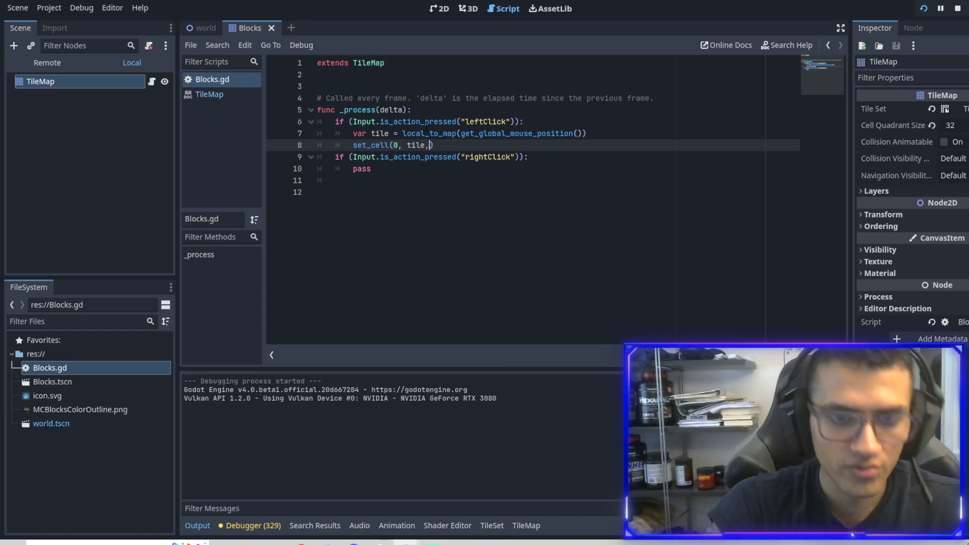
- Add a comma after tile in the set_cell() call to make room for the source_id argument, and save the script
{"action": "type", "text": ","}
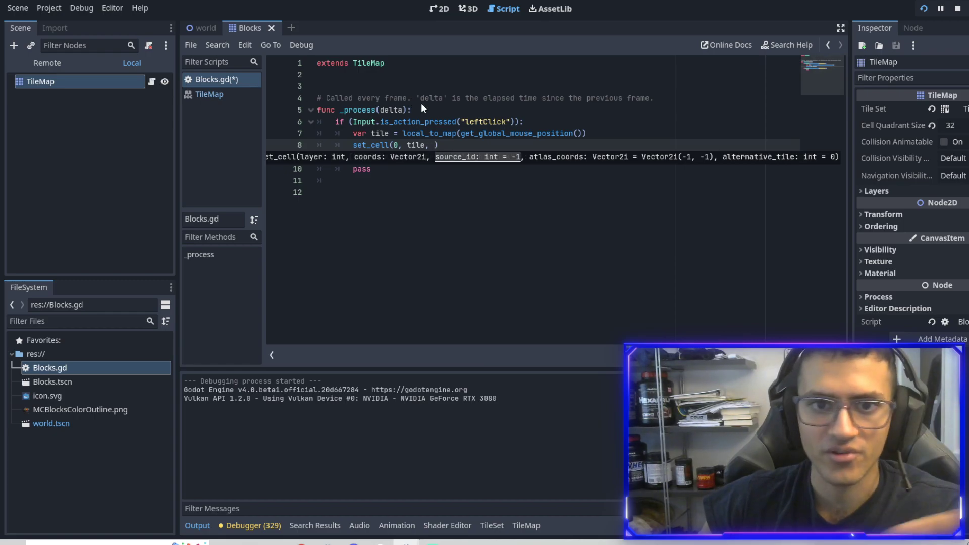
{"action": "left_click", "coordinate": [464, 141]}
{"action": "key", "text": "ctrl+s"}
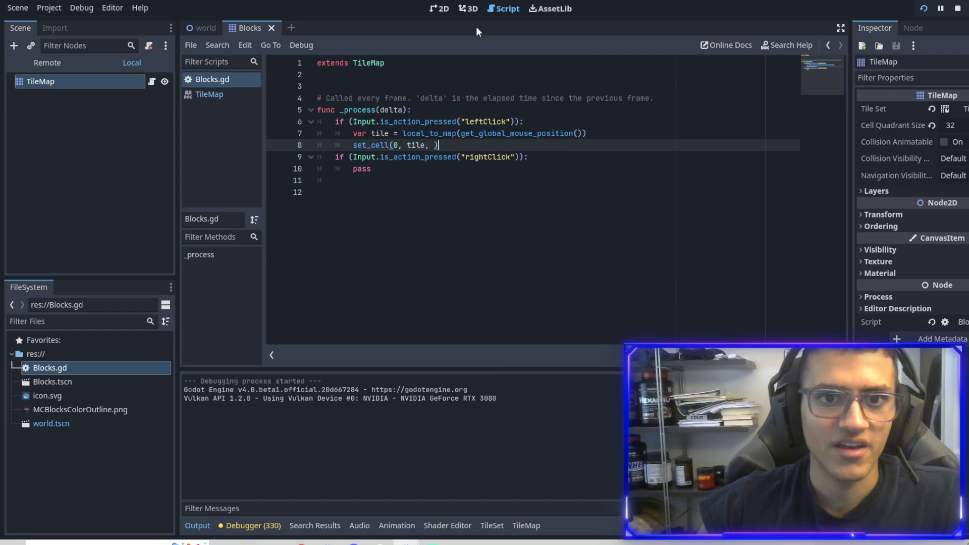
- Show the TileMap's block atlas beneath the 2D view, enlarge it, and check the grass block's source ID and atlas coordinates
{"action": "left_click", "coordinate": [439, 9]}
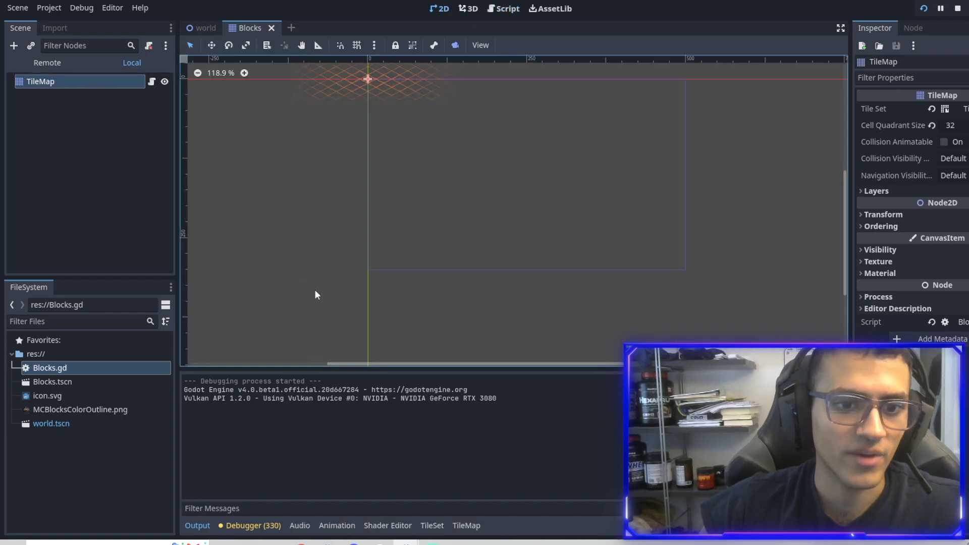
{"action": "left_click", "coordinate": [468, 525]}
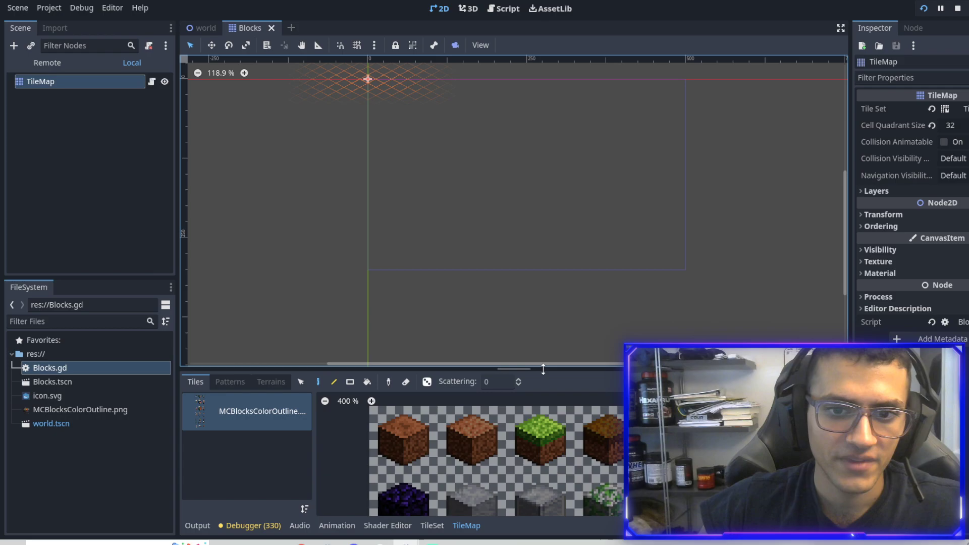
{"action": "left_click_drag", "start_coordinate": [543, 369], "coordinate": [543, 219]}
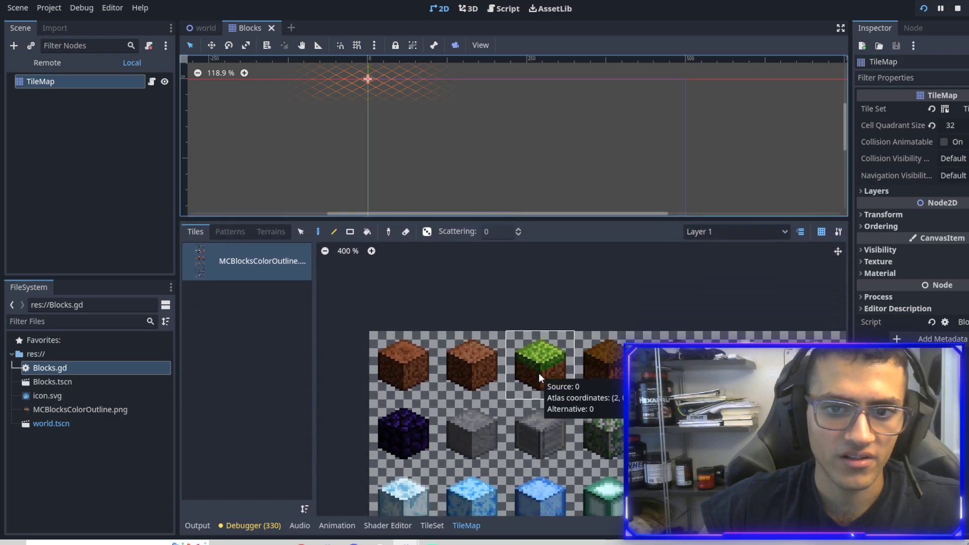
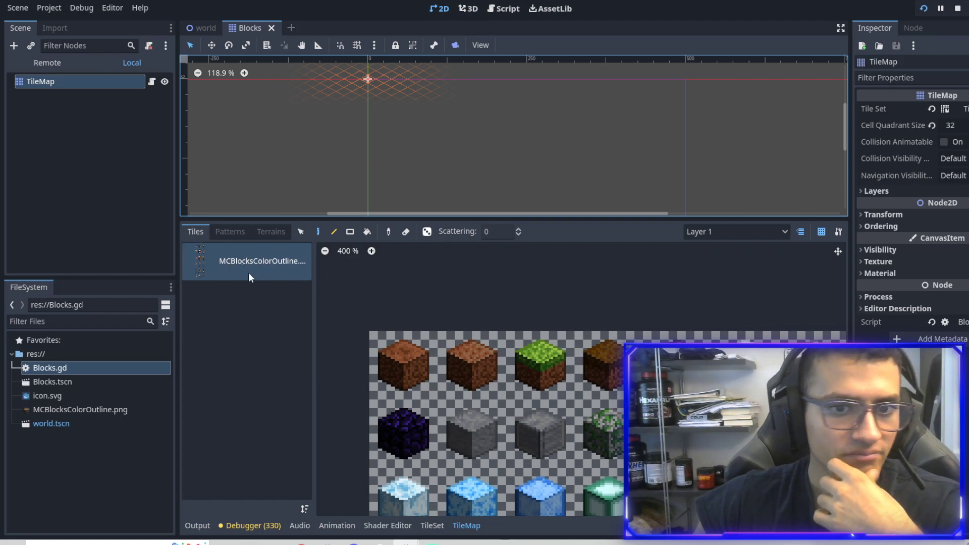
- Add icon.svg to the TileSet as a second atlas with automatic tile creation, and select it among the TileMap's tile sources
{"action": "left_click", "coordinate": [54, 396]}
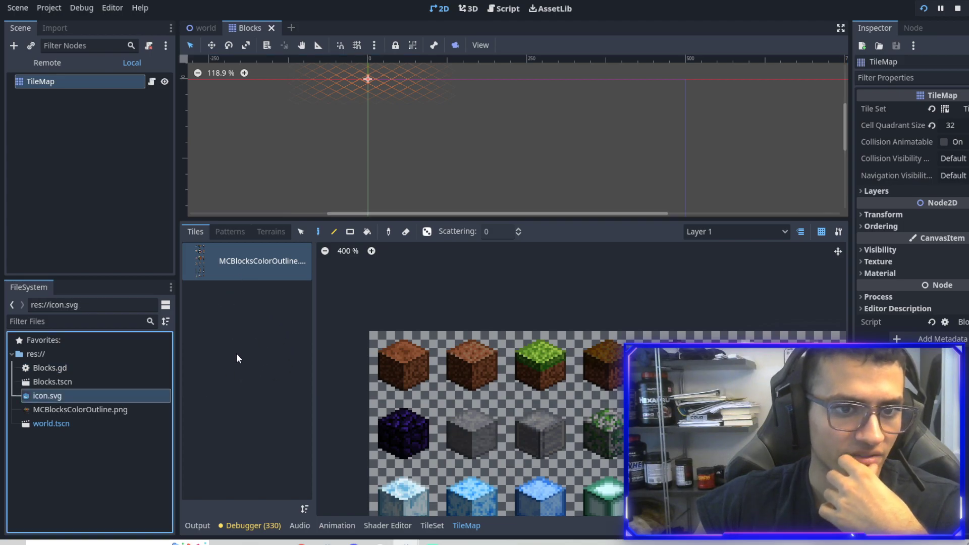
{"action": "left_click", "coordinate": [432, 526]}
{"action": "left_click_drag", "start_coordinate": [86, 404], "coordinate": [235, 299]}
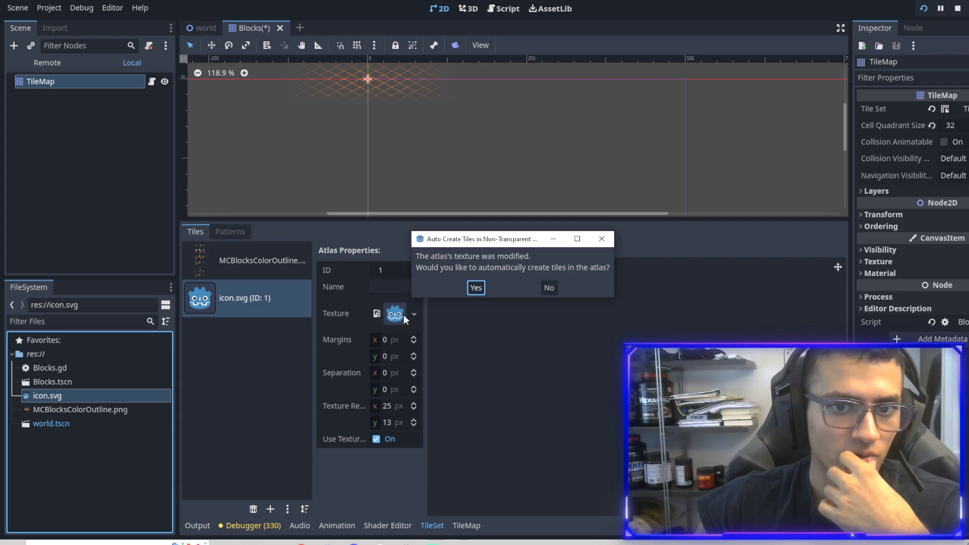
{"action": "left_click", "coordinate": [476, 288]}
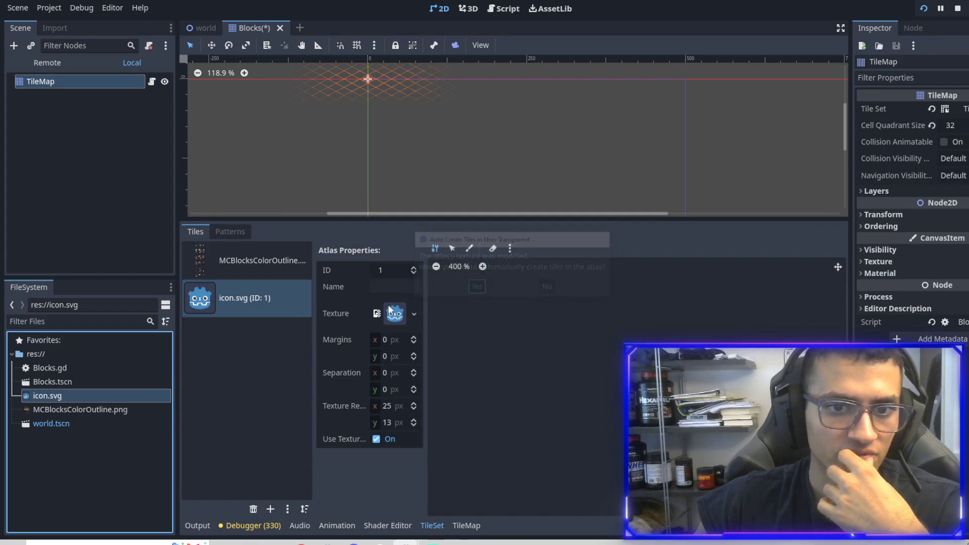
{"action": "left_click", "coordinate": [471, 528]}
{"action": "left_click", "coordinate": [277, 304]}
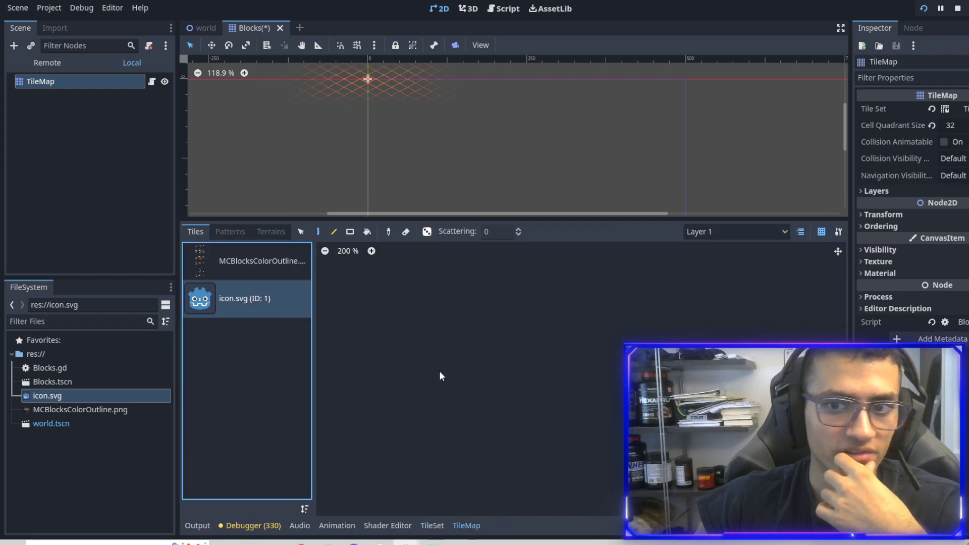
- Examine the icon.svg tile source, and compare it with the block tiles in the MCBlocksColorOutline atlas
{"action": "scroll", "coordinate": [420, 406], "scroll_direction": "up", "scroll_amount": 12}
{"action": "scroll", "coordinate": [581, 291], "scroll_direction": "up", "scroll_amount": 18}
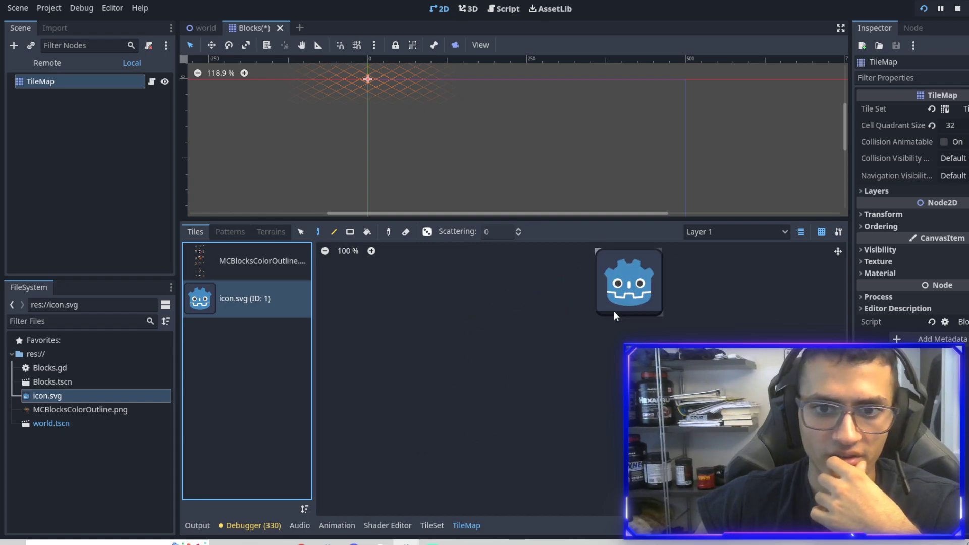
{"action": "middle_click_drag", "start_coordinate": [702, 321], "coordinate": [568, 410]}
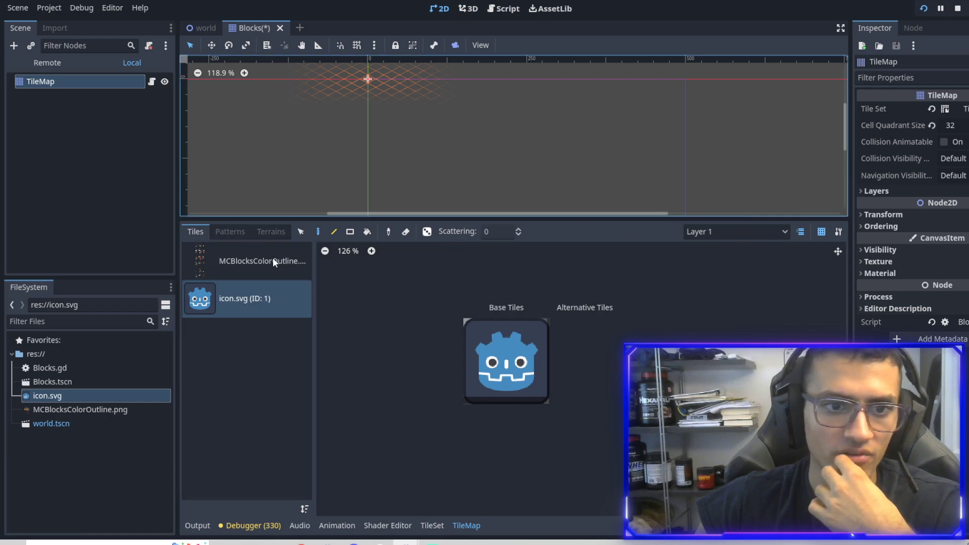
{"action": "left_click", "coordinate": [241, 263]}
{"action": "scroll", "coordinate": [493, 410], "scroll_direction": "up", "scroll_amount": 6}
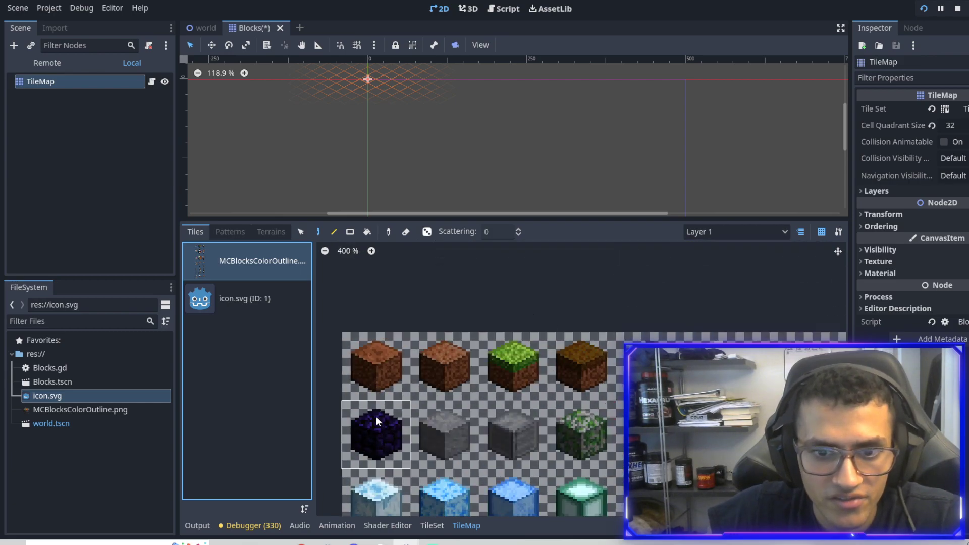
{"action": "middle_click_drag", "start_coordinate": [688, 381], "coordinate": [606, 302]}
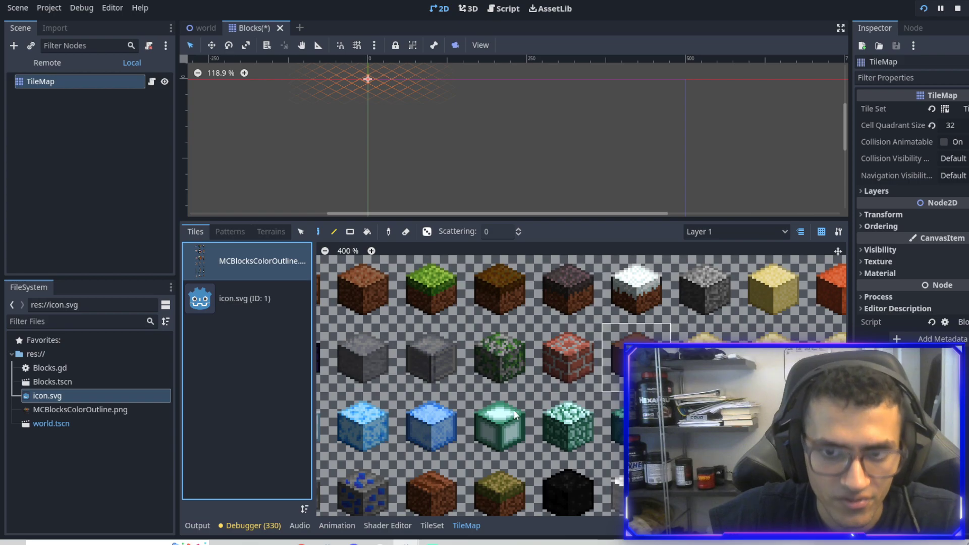
{"action": "scroll", "coordinate": [569, 354], "scroll_direction": "right", "scroll_amount": 5}
{"action": "scroll", "coordinate": [580, 346], "scroll_direction": "down", "scroll_amount": 6}
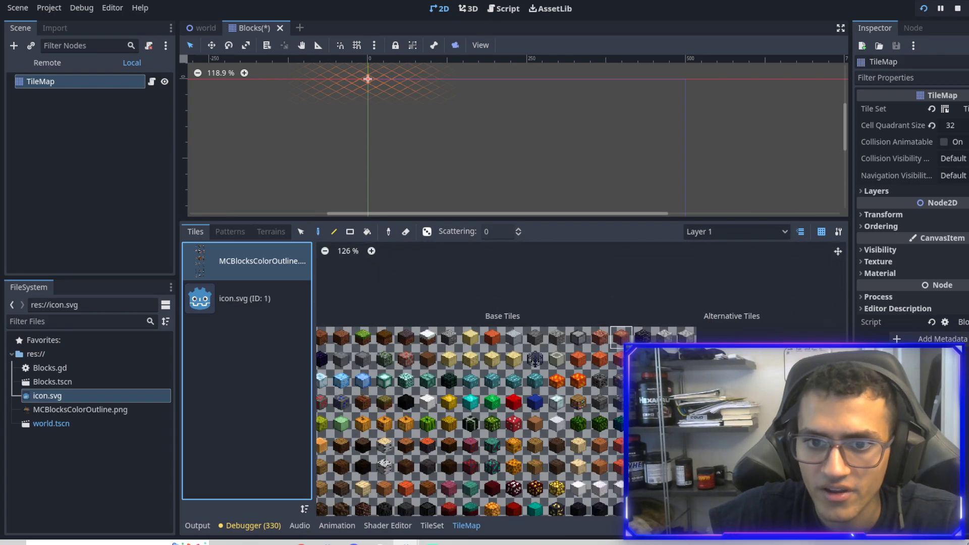
{"action": "scroll", "coordinate": [626, 308], "scroll_direction": "up", "scroll_amount": 5}
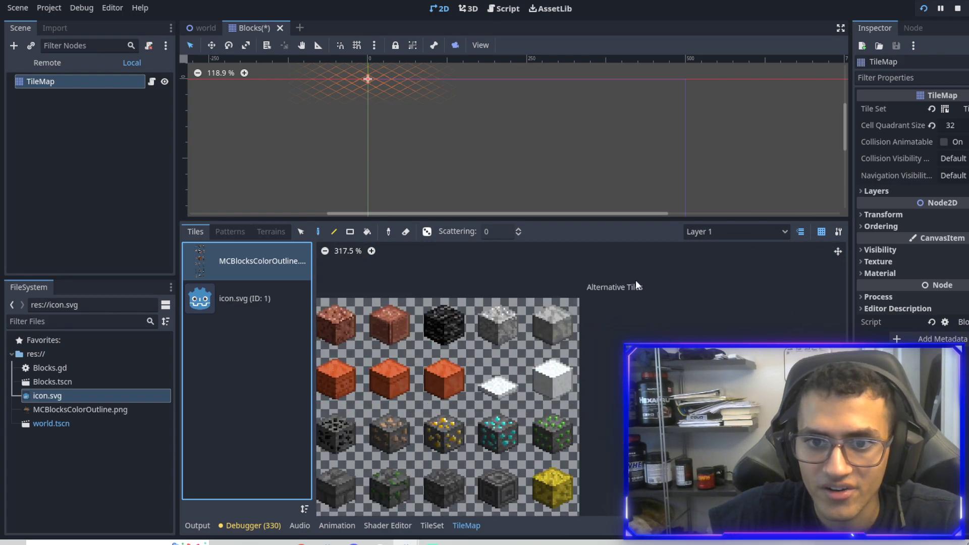
{"action": "scroll", "coordinate": [641, 288], "scroll_direction": "up", "scroll_amount": 3}
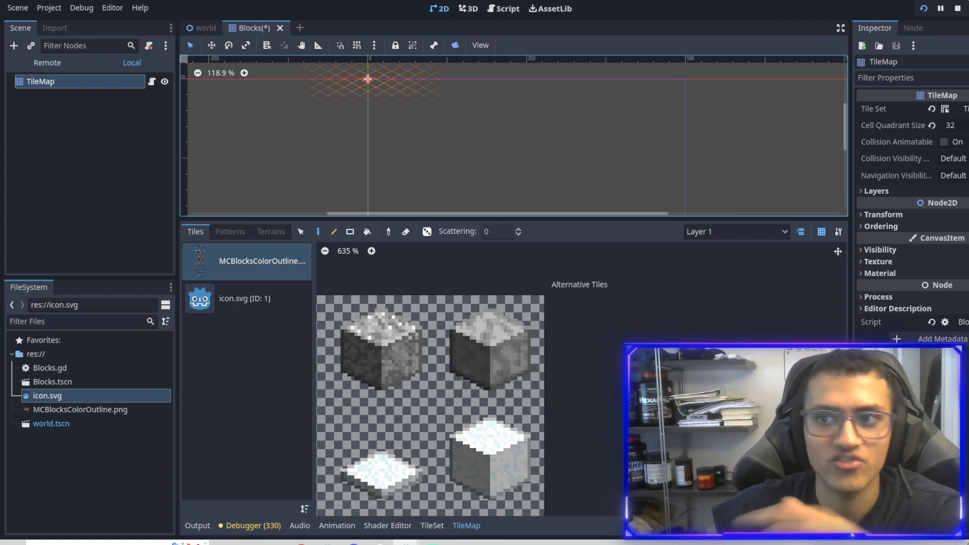
- Restart the project, try the leftClick action across the grass blocks, and close the game window
{"action": "left_click", "coordinate": [923, 8]}
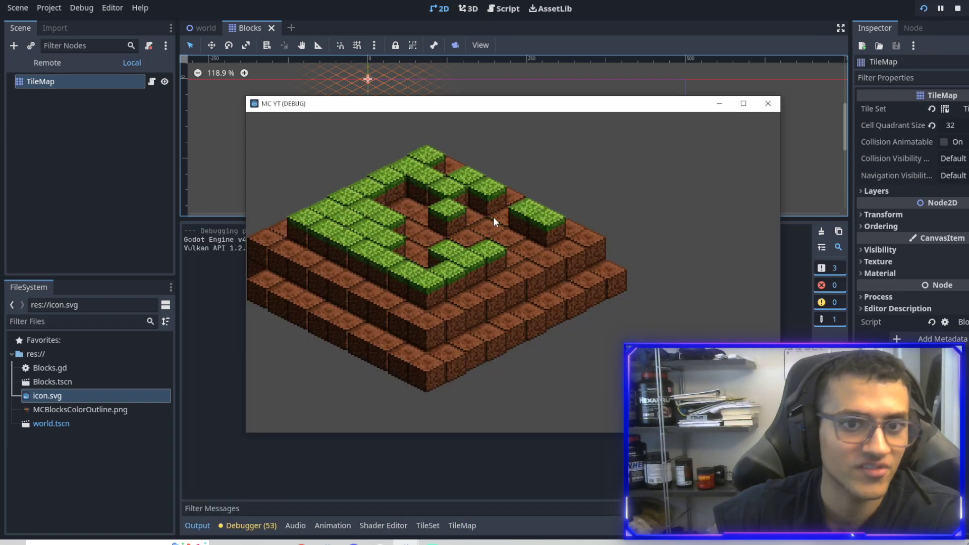
{"action": "left_click", "coordinate": [768, 103]}
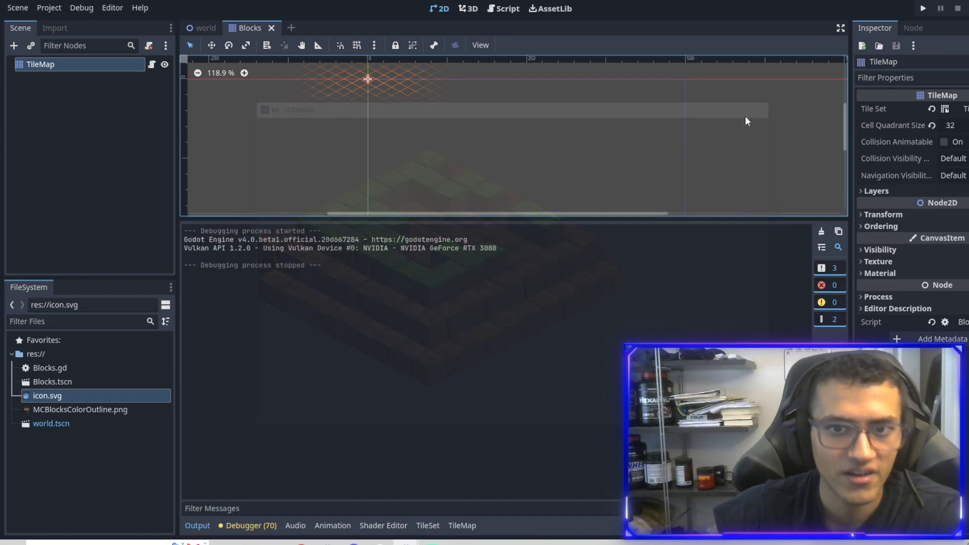
- In Blocks.gd, extend the set_cell() call with source ID 0 and atlas coordinates Vector2(0,0)
{"action": "left_click", "coordinate": [151, 64]}
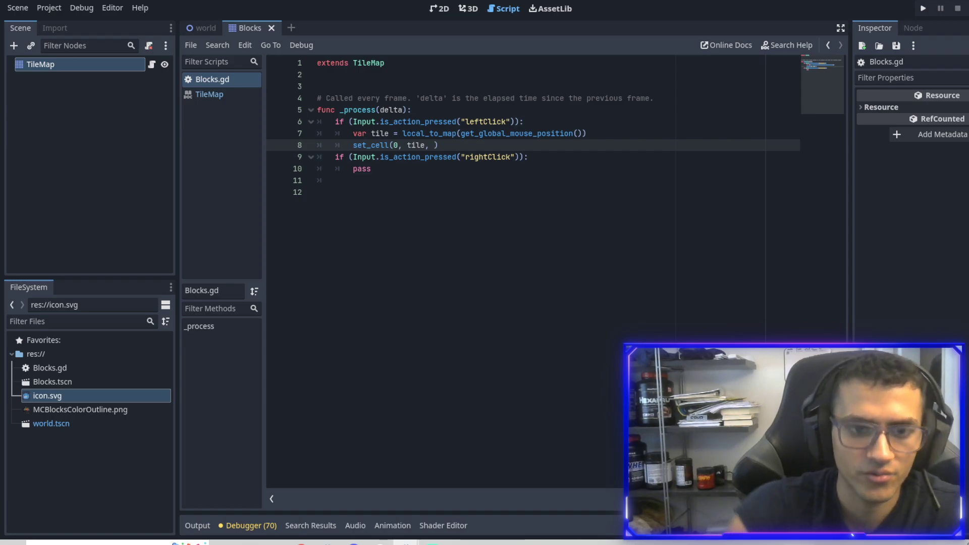
{"action": "type", "text": ", Veco1"}
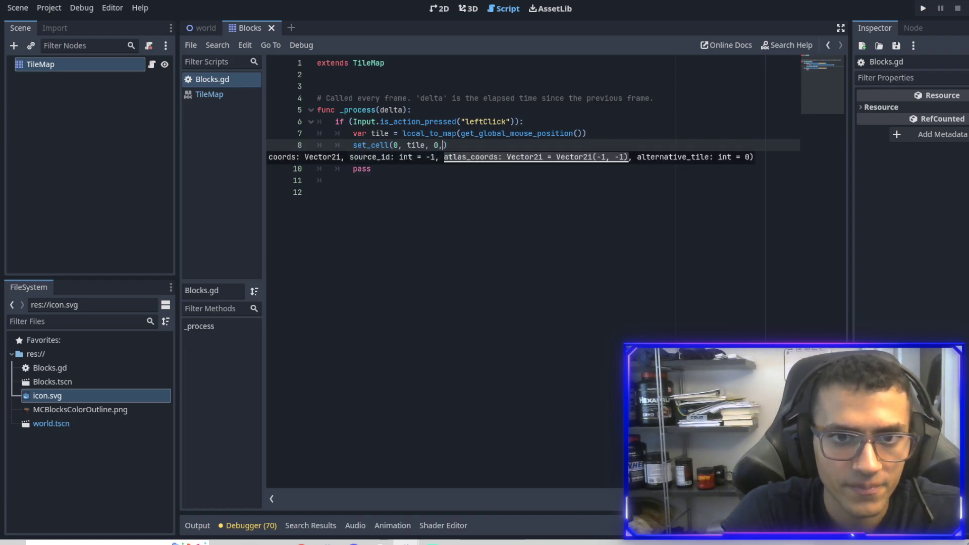
{"action": "key", "text": "BackSpace"}
{"action": "type", "text": "tr"}
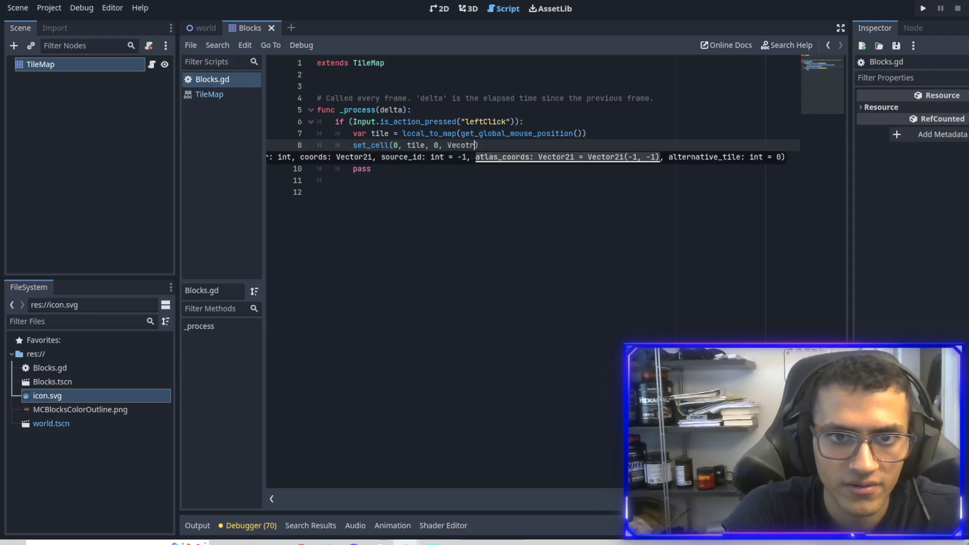
{"action": "key", "text": "BackSpace"}
{"action": "type", "text": "or"}
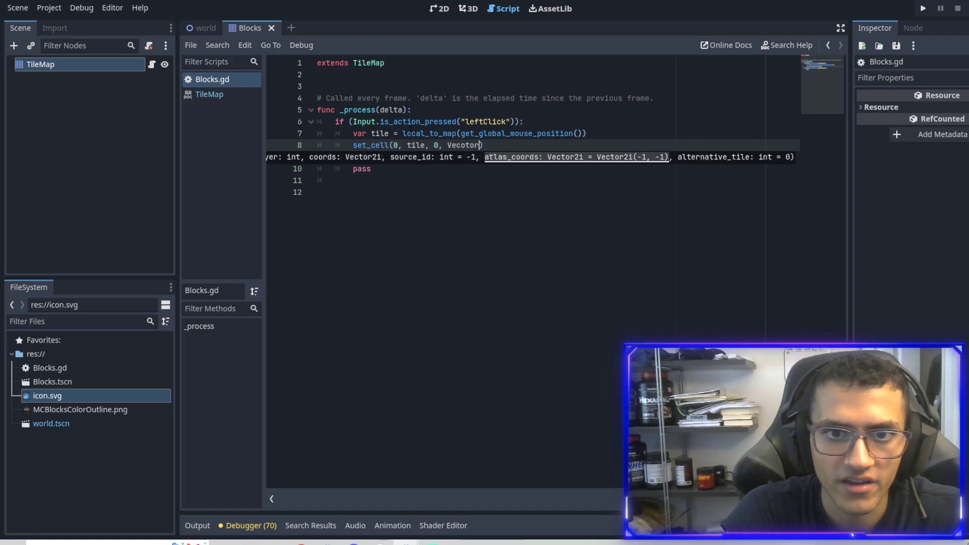
{"action": "type", "text": "2("}
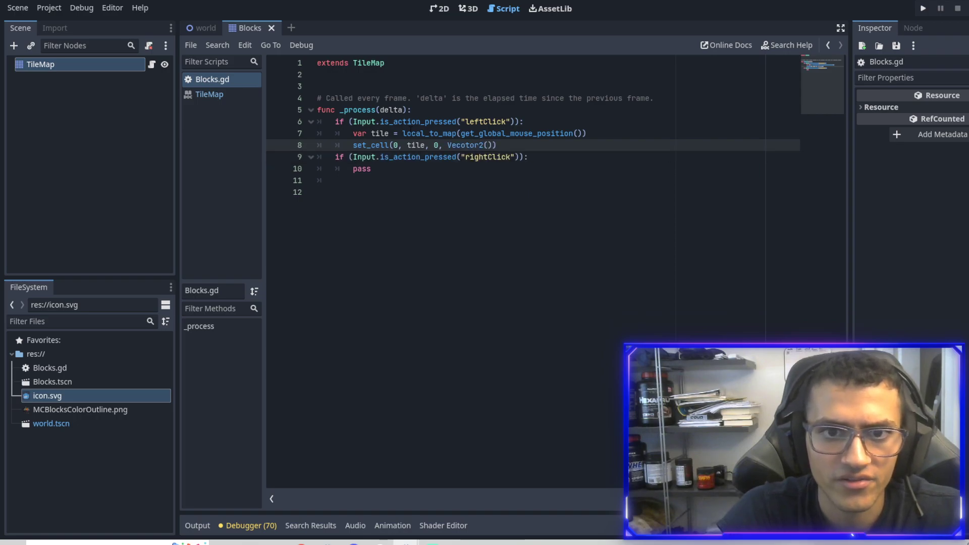
{"action": "key", "text": "Left"}
{"action": "key", "text": "ctrl+BackSpace"}
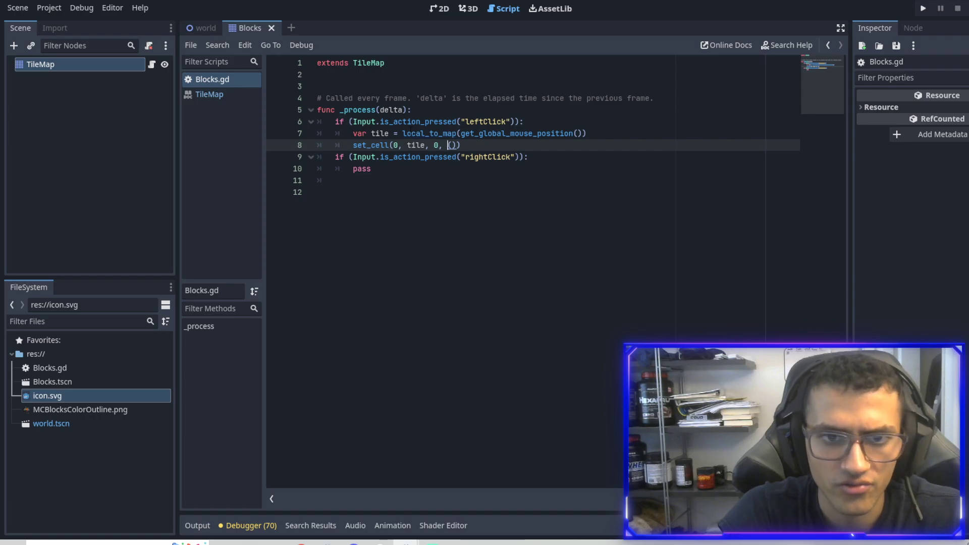
{"action": "type", "text": "Vec"}
{"action": "type", "text": "ot"}
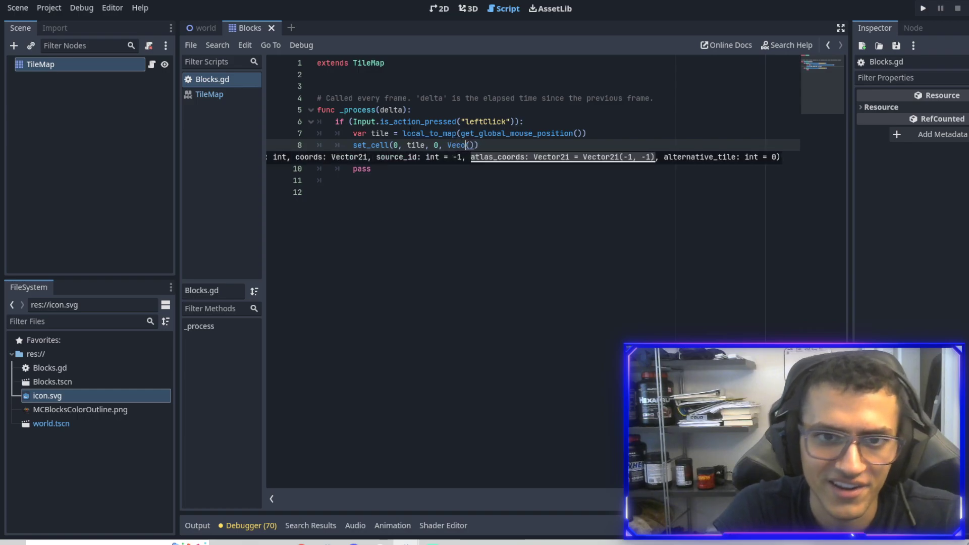
{"action": "key", "text": "BackSpace"}
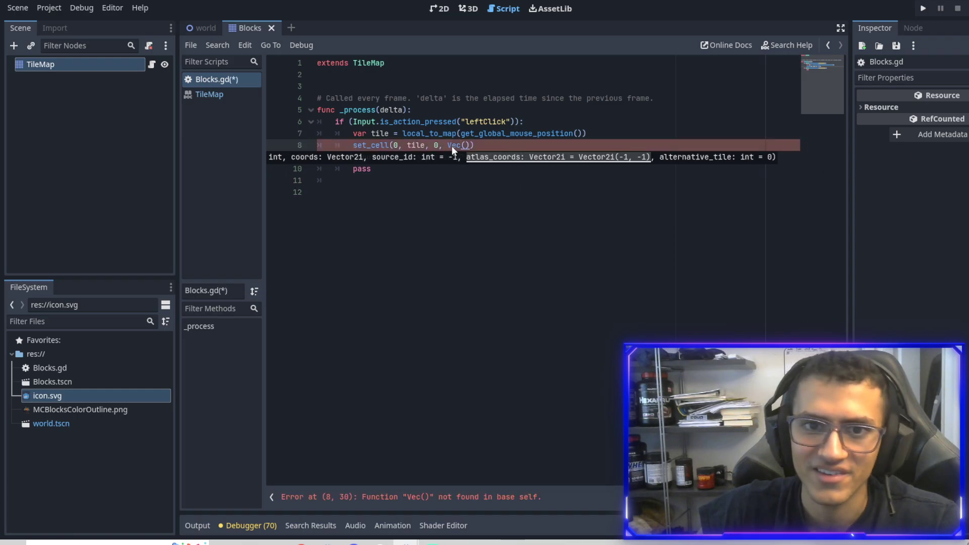
{"action": "type", "text": "tor2("}
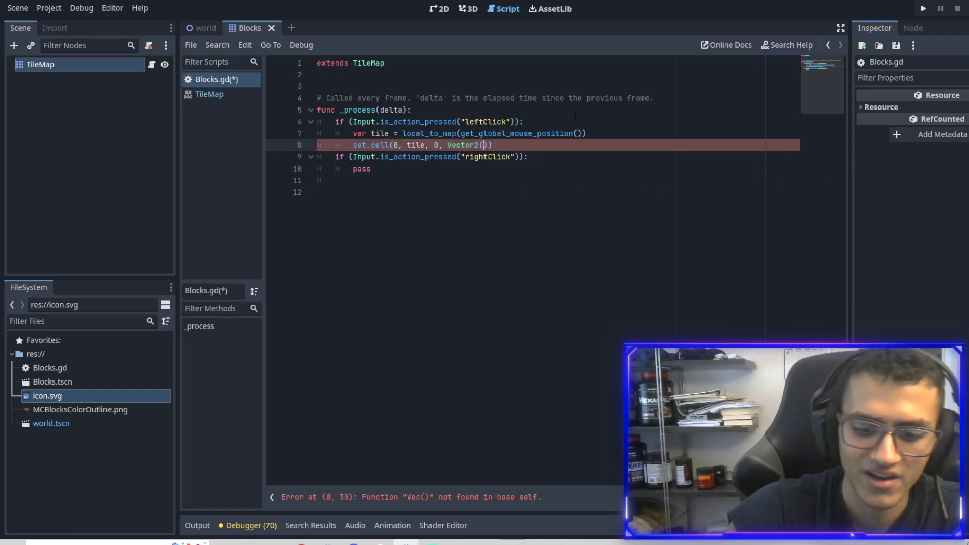
{"action": "type", "text": "0,0"}
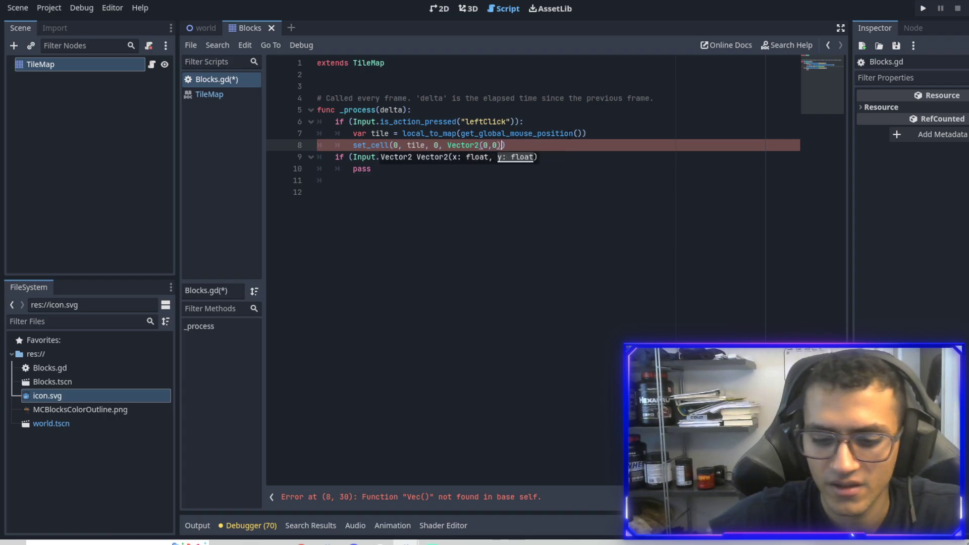
- Complete the set_cell() call in the leftClick branch with 0 as the alternative tile argument
{"action": "type", "text": "),"}
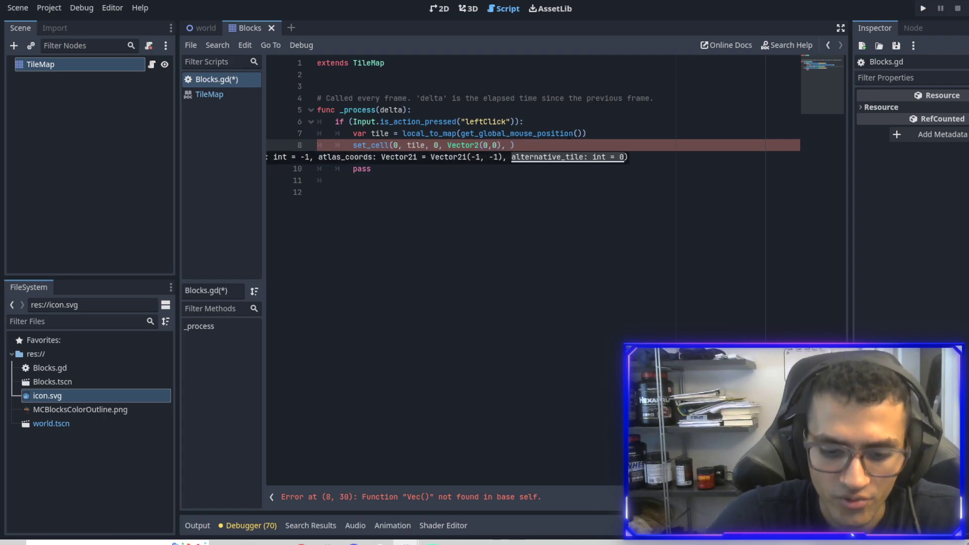
{"action": "type", "text": " 0"}
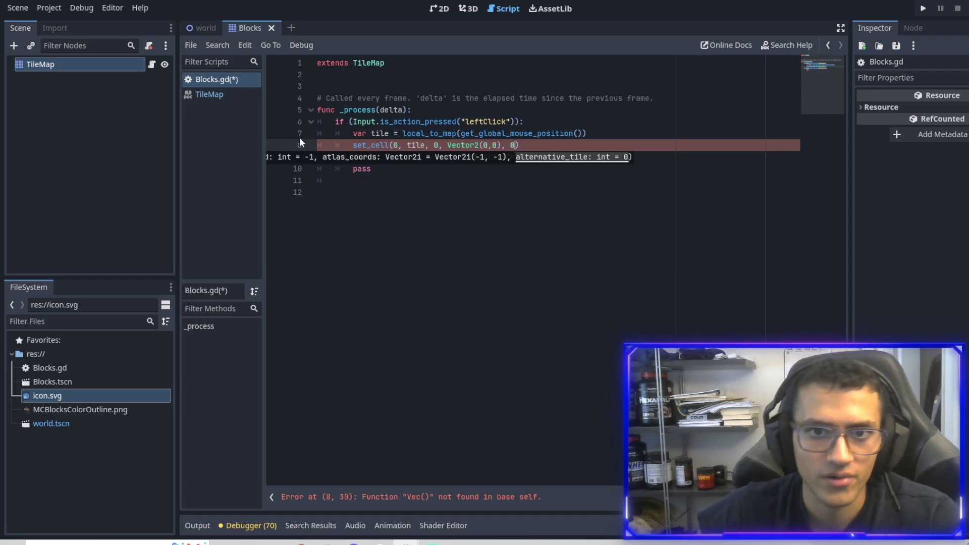
{"action": "left_click", "coordinate": [710, 168]}
{"action": "left_click", "coordinate": [510, 144]}
{"action": "left_click", "coordinate": [530, 145]}
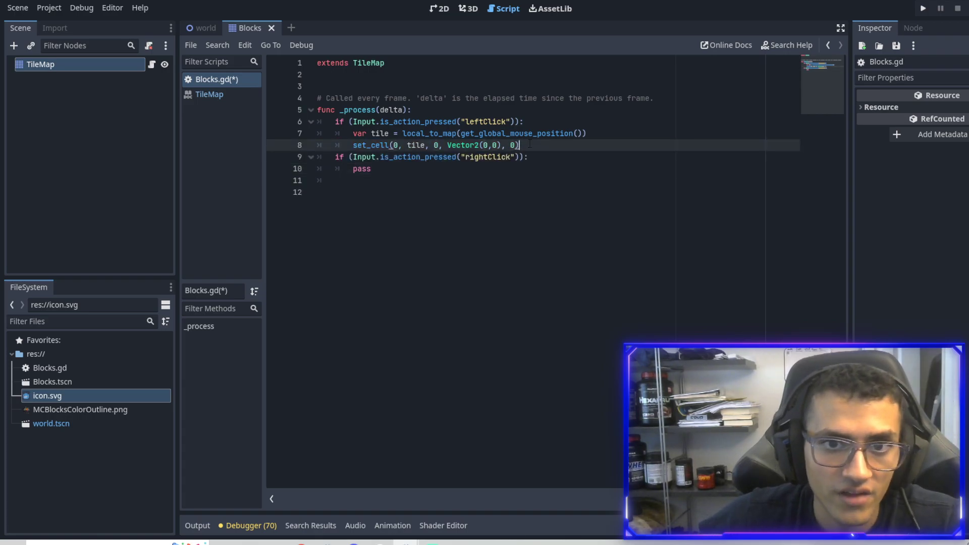
{"action": "left_click", "coordinate": [542, 157]}
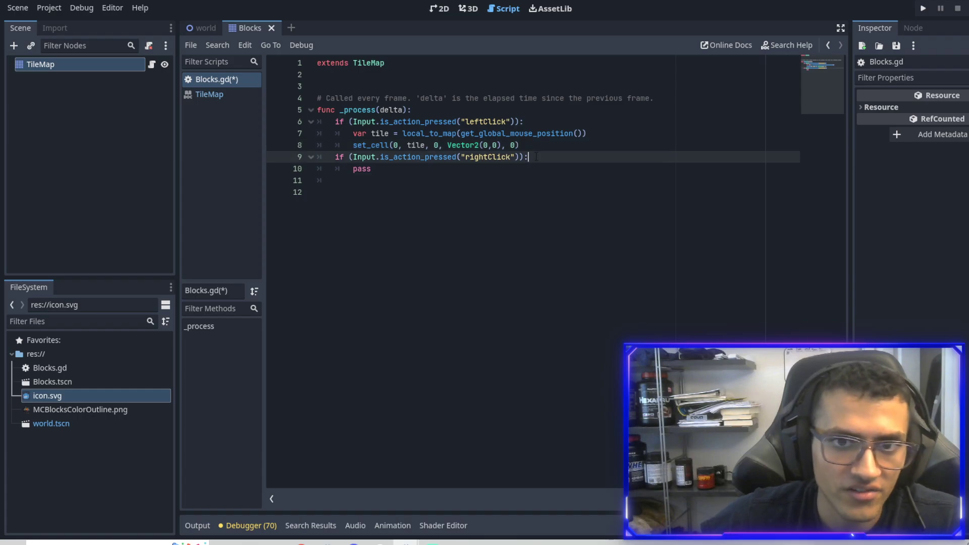
- Run the project, place dirt blocks across the platform with the leftClick action, and close the game window
{"action": "key", "text": "F5"}
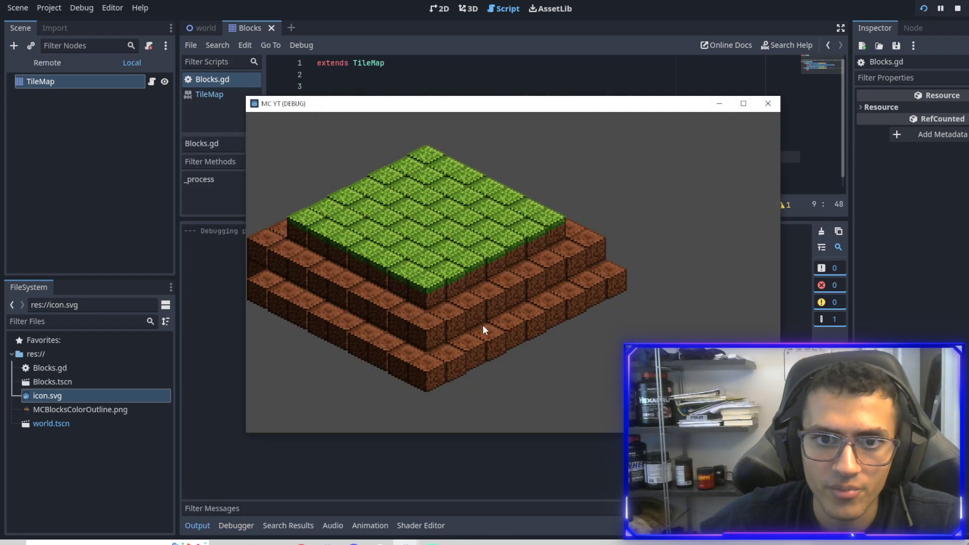
{"action": "mouse_move", "coordinate": [483, 325]}
{"action": "left_mouse_down"}
{"action": "mouse_move", "coordinate": [486, 253]}
{"action": "mouse_move", "coordinate": [404, 230]}
{"action": "mouse_move", "coordinate": [499, 264]}
{"action": "mouse_move", "coordinate": [580, 228]}
{"action": "mouse_move", "coordinate": [517, 316]}
{"action": "mouse_move", "coordinate": [578, 281]}
{"action": "mouse_move", "coordinate": [537, 285]}
{"action": "left_mouse_up"}
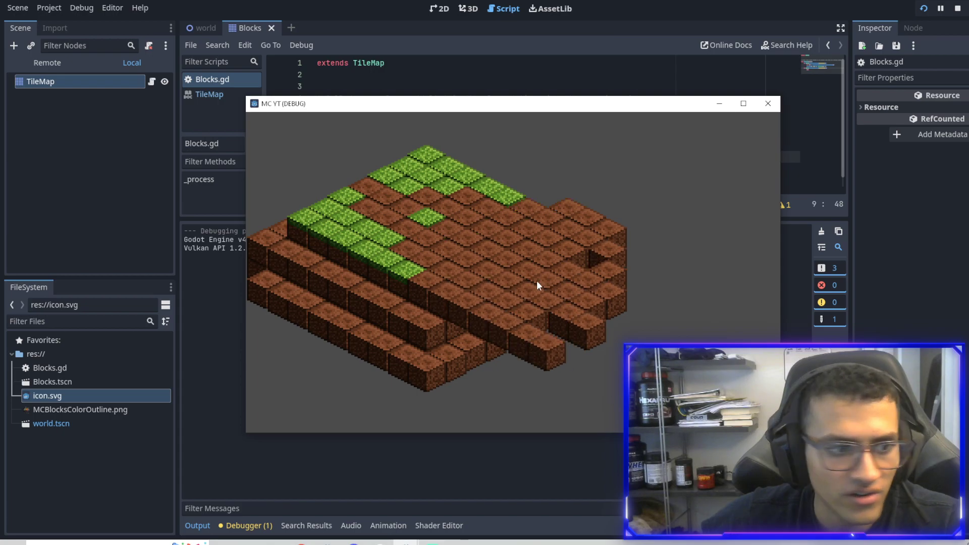
{"action": "left_click", "coordinate": [768, 103]}
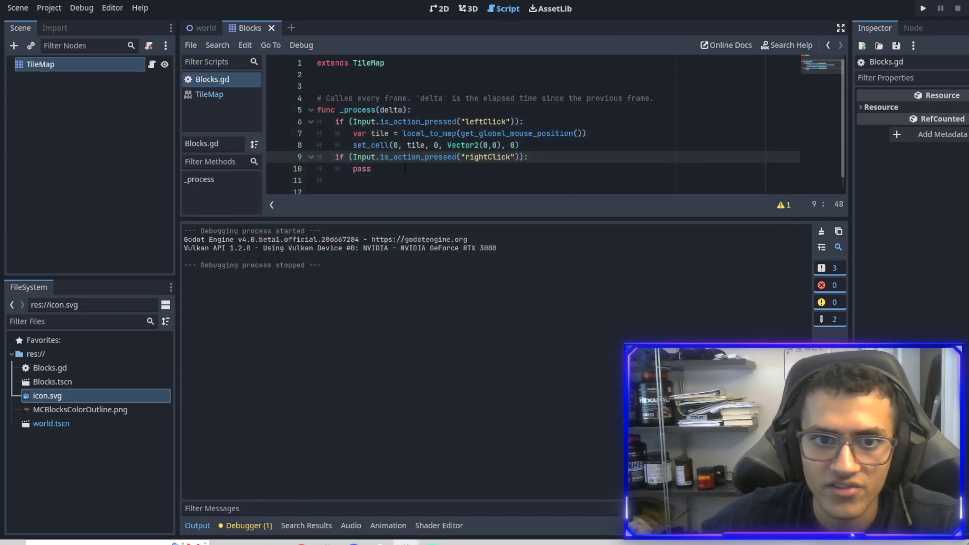
- Replace pass in the rightClick branch with a copy of the set_cell() call, keeping only the arguments 0 and tile
{"action": "left_click_drag", "start_coordinate": [519, 145], "coordinate": [354, 145]}
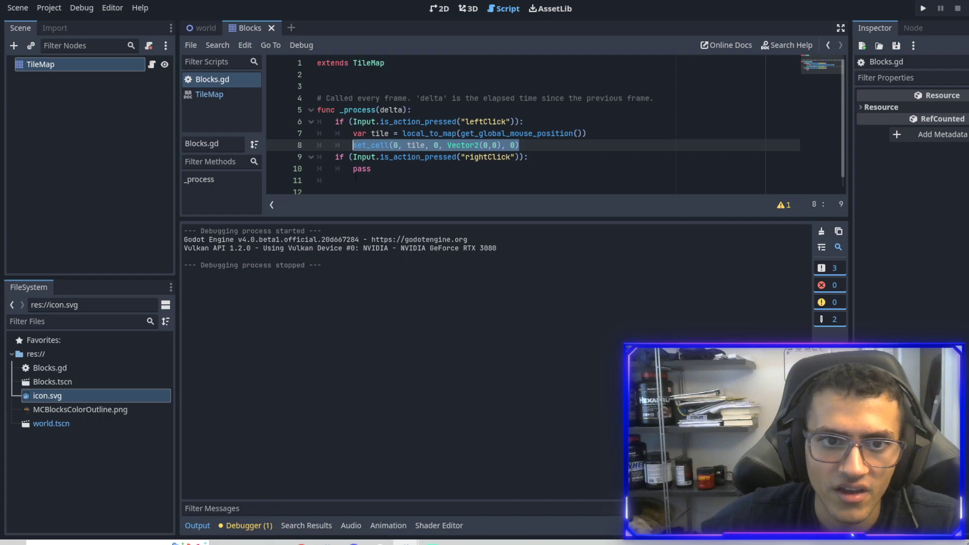
{"action": "key", "text": "ctrl+c"}
{"action": "double_click", "coordinate": [362, 169]}
{"action": "key", "text": "ctrl+v"}
{"action": "left_click_drag", "start_coordinate": [434, 168], "coordinate": [515, 169]}
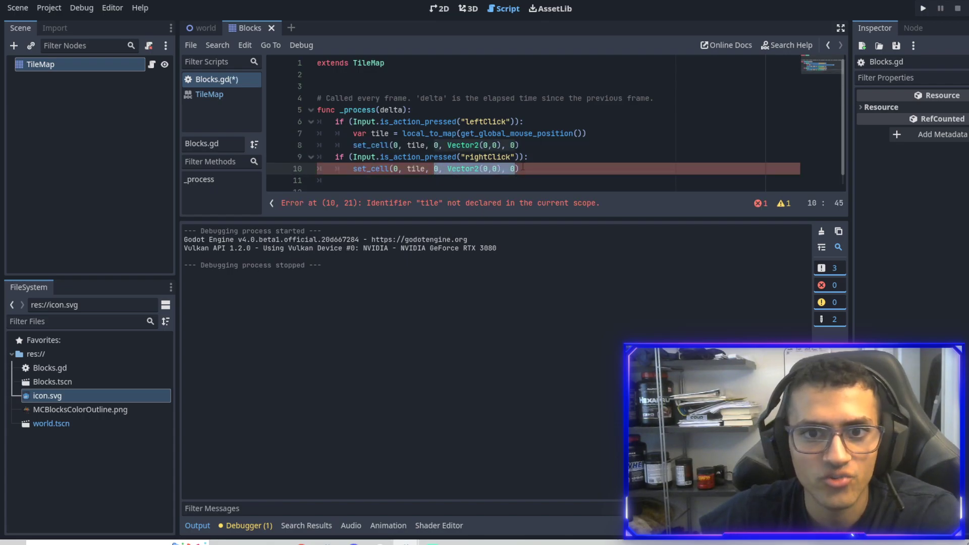
{"action": "key", "text": "BackSpace"}
{"action": "key", "text": "BackSpace"}
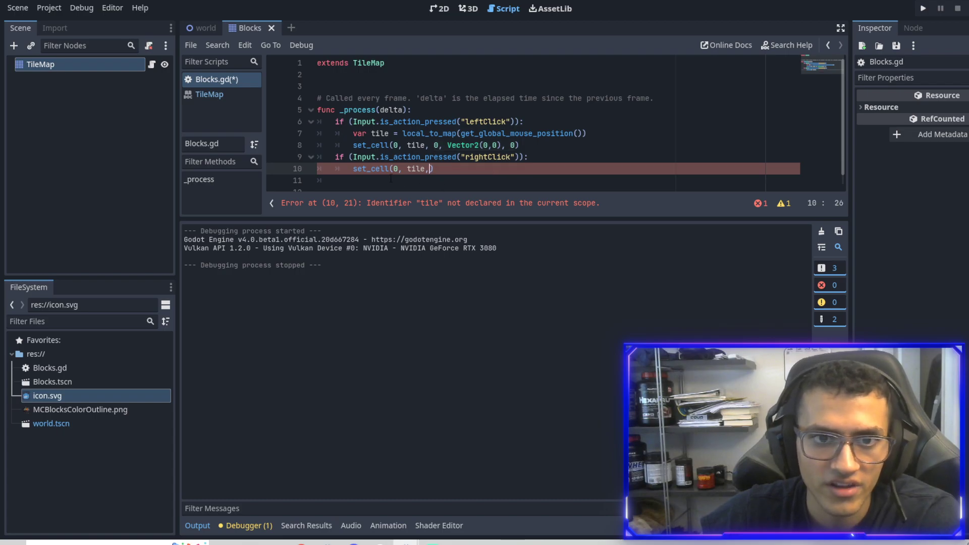
- Change the call in the rightClick branch to erase_cell(0, tile)
{"action": "left_click_drag", "start_coordinate": [367, 168], "coordinate": [352, 168]}
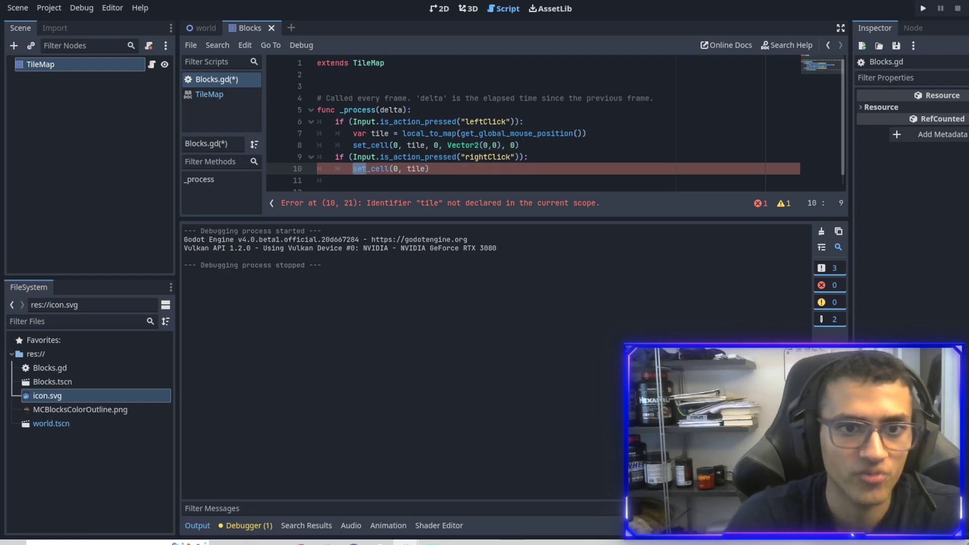
{"action": "type", "text": "erase"}
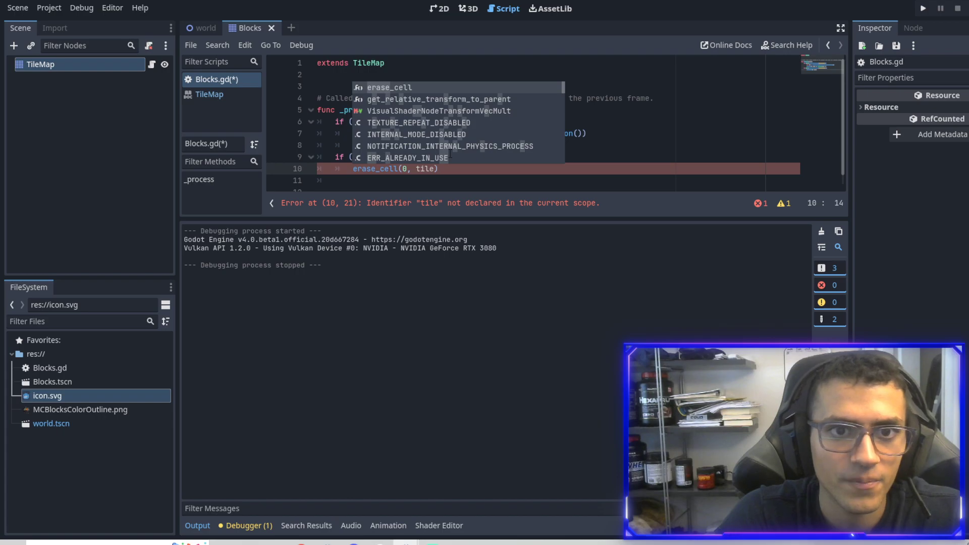
{"action": "key", "text": "Up"}
{"action": "left_click", "coordinate": [555, 180]}
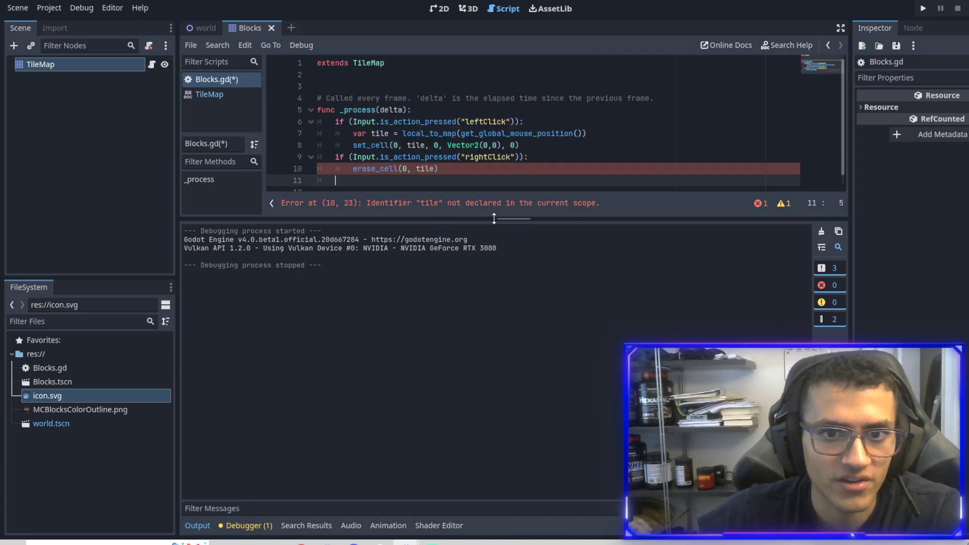
- Move the var tile = local_to_map(get_global_mouse_position()) line from the leftClick branch to the start of _process(), and remove the leftover blank line
{"action": "left_click_drag", "start_coordinate": [494, 219], "coordinate": [494, 306]}
{"action": "left_click_drag", "start_coordinate": [587, 134], "coordinate": [352, 133]}
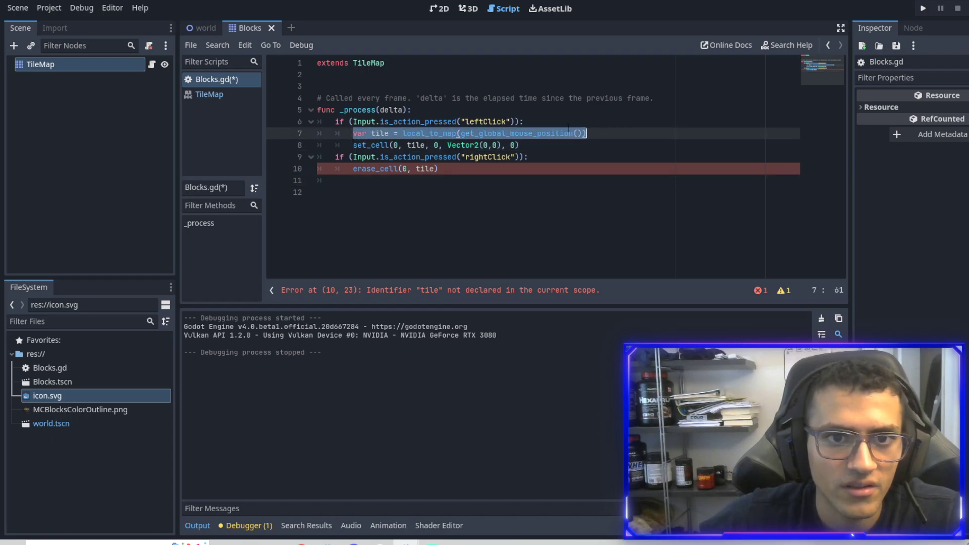
{"action": "key", "text": "ctrl+x"}
{"action": "left_click", "coordinate": [763, 106]}
{"action": "key", "text": "Return"}
{"action": "key", "text": "ctrl+v"}
{"action": "key", "text": "Down"}
{"action": "key", "text": "Down"}
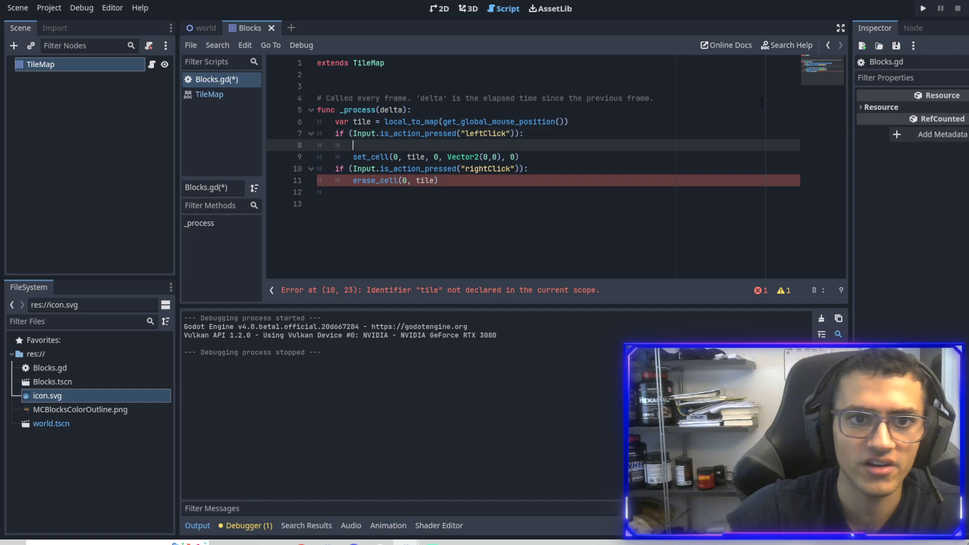
{"action": "key", "text": "BackSpace"}
{"action": "key", "text": "BackSpace"}
{"action": "key", "text": "BackSpace"}
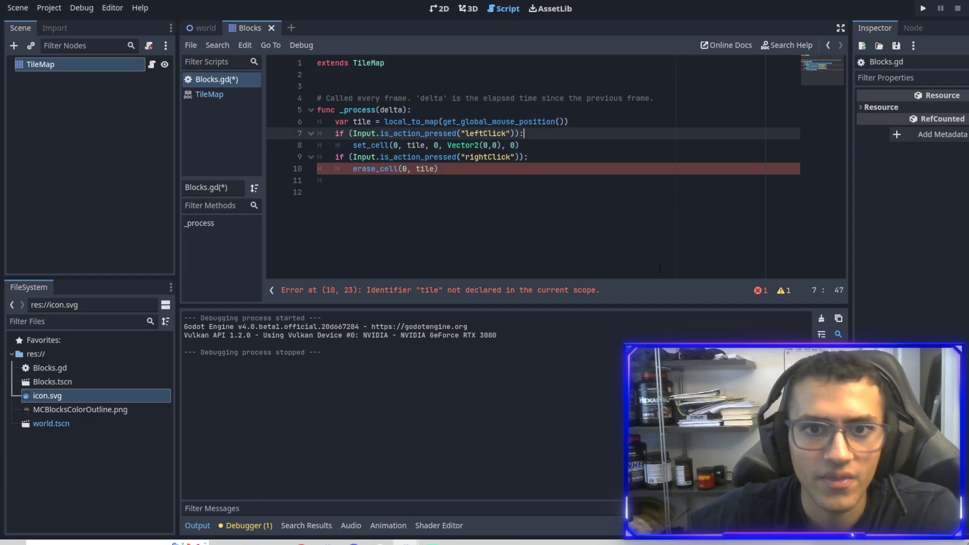
- Run the project, place dirt blocks on and beside the platform with the leftClick action, and erase blocks with the rightClick action
{"action": "left_click", "coordinate": [656, 208]}
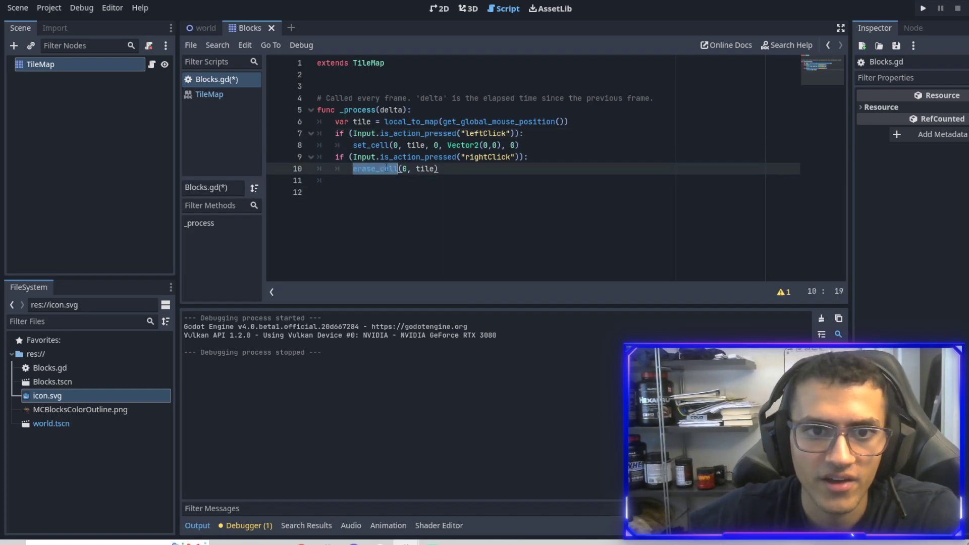
{"action": "left_click", "coordinate": [922, 10]}
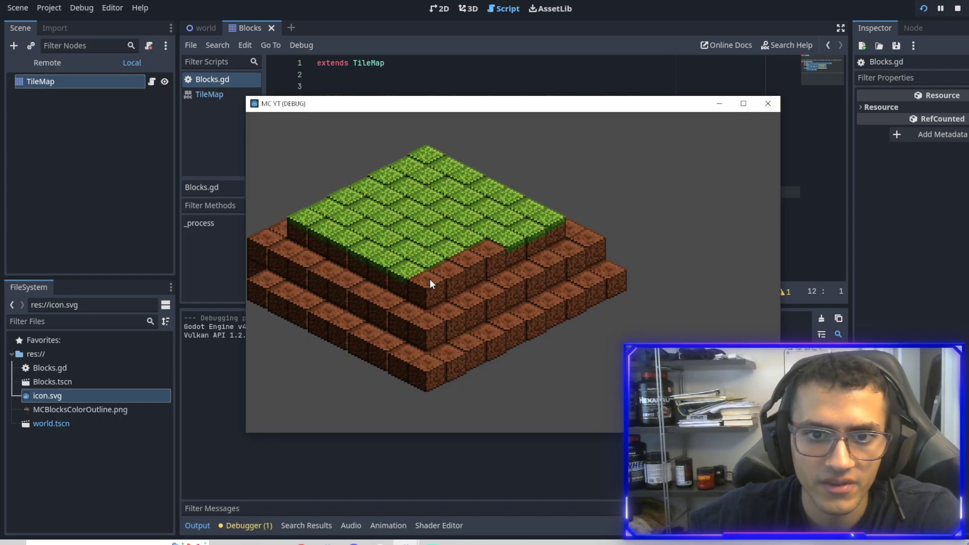
{"action": "mouse_move", "coordinate": [553, 245]}
{"action": "left_mouse_down"}
{"action": "mouse_move", "coordinate": [599, 316]}
{"action": "mouse_move", "coordinate": [641, 329]}
{"action": "mouse_move", "coordinate": [555, 314]}
{"action": "mouse_move", "coordinate": [536, 242]}
{"action": "mouse_move", "coordinate": [453, 304]}
{"action": "left_mouse_up"}
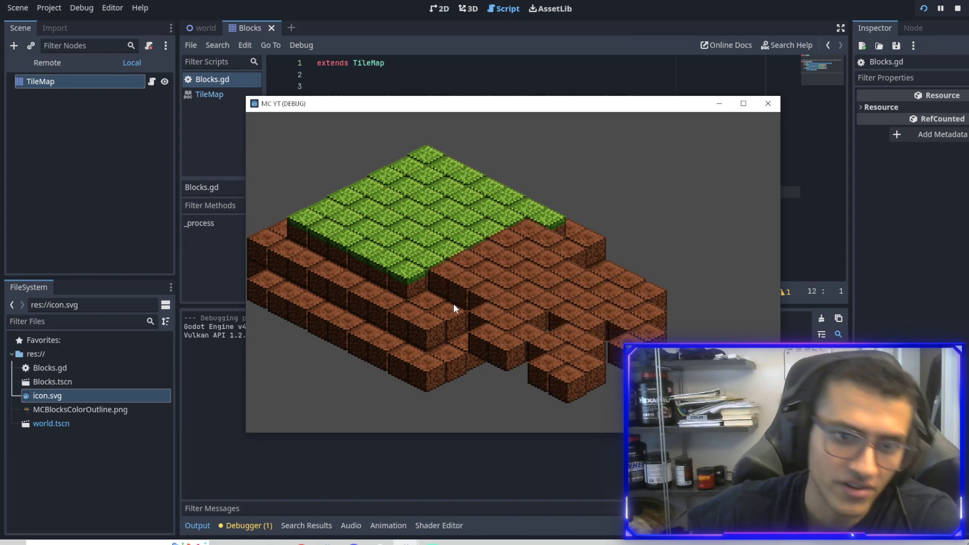
{"action": "mouse_move", "coordinate": [529, 369]}
{"action": "right_mouse_down"}
{"action": "mouse_move", "coordinate": [521, 427]}
{"action": "mouse_move", "coordinate": [537, 395]}
{"action": "mouse_move", "coordinate": [515, 365]}
{"action": "mouse_move", "coordinate": [525, 316]}
{"action": "mouse_move", "coordinate": [637, 316]}
{"action": "right_mouse_up"}
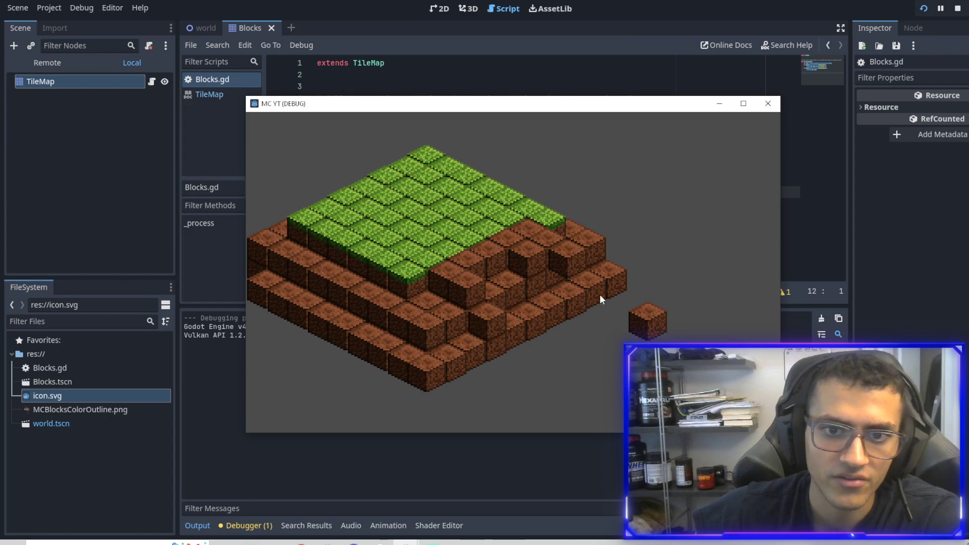
{"action": "right_click", "coordinate": [644, 320]}
- Change the layer argument of the set_cell() call in the leftClick branch to 1
{"action": "left_click_drag", "start_coordinate": [601, 71], "coordinate": [555, 64]}
{"action": "left_click_drag", "start_coordinate": [391, 145], "coordinate": [393, 145]}
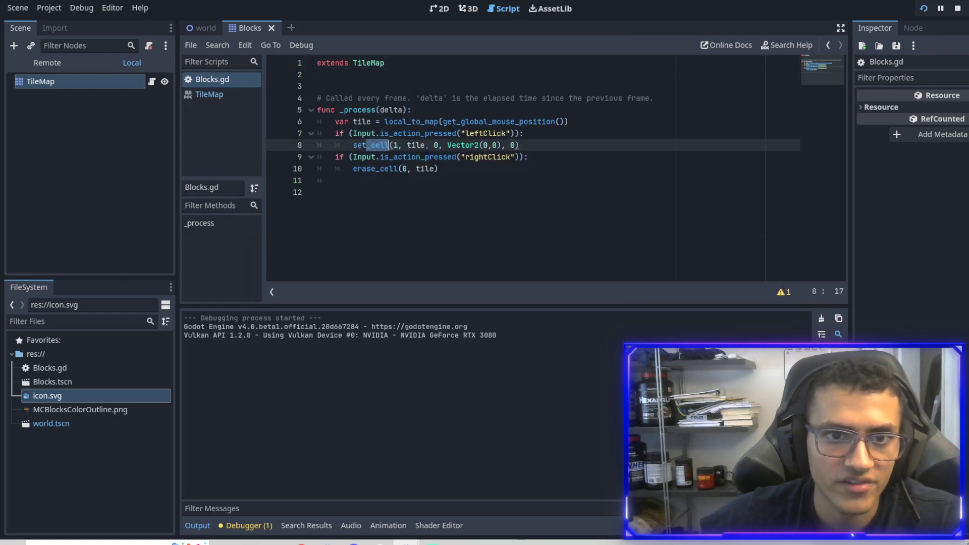
{"action": "left_click", "coordinate": [398, 145]}
- Run the project, place dirt blocks around the grass platform to test the layer 1 placement, and close the game window
{"action": "left_click", "coordinate": [923, 8]}
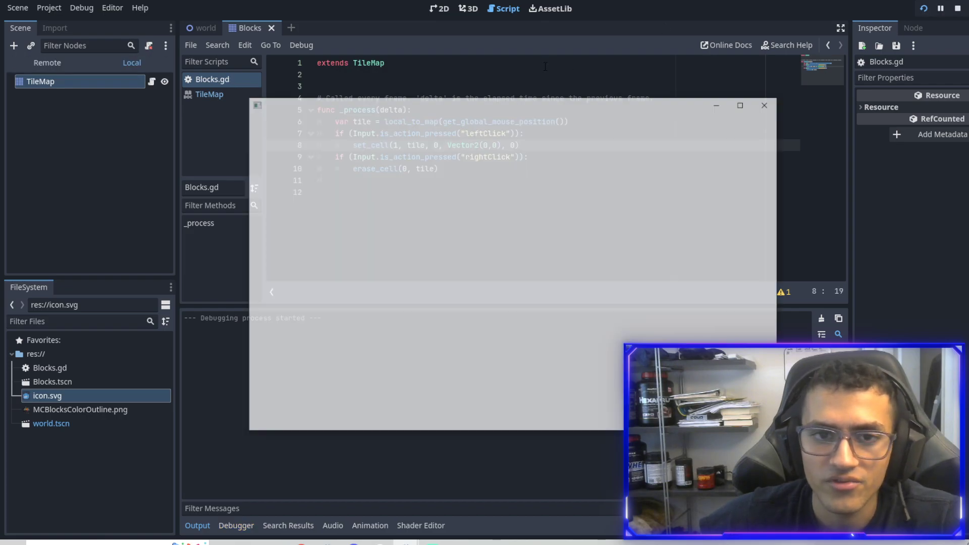
{"action": "mouse_move", "coordinate": [533, 293]}
{"action": "left_mouse_down"}
{"action": "mouse_move", "coordinate": [462, 341]}
{"action": "mouse_move", "coordinate": [602, 275]}
{"action": "mouse_move", "coordinate": [498, 338]}
{"action": "mouse_move", "coordinate": [405, 334]}
{"action": "mouse_move", "coordinate": [448, 286]}
{"action": "mouse_move", "coordinate": [258, 266]}
{"action": "mouse_move", "coordinate": [445, 346]}
{"action": "mouse_move", "coordinate": [637, 294]}
{"action": "mouse_move", "coordinate": [672, 323]}
{"action": "left_mouse_up"}
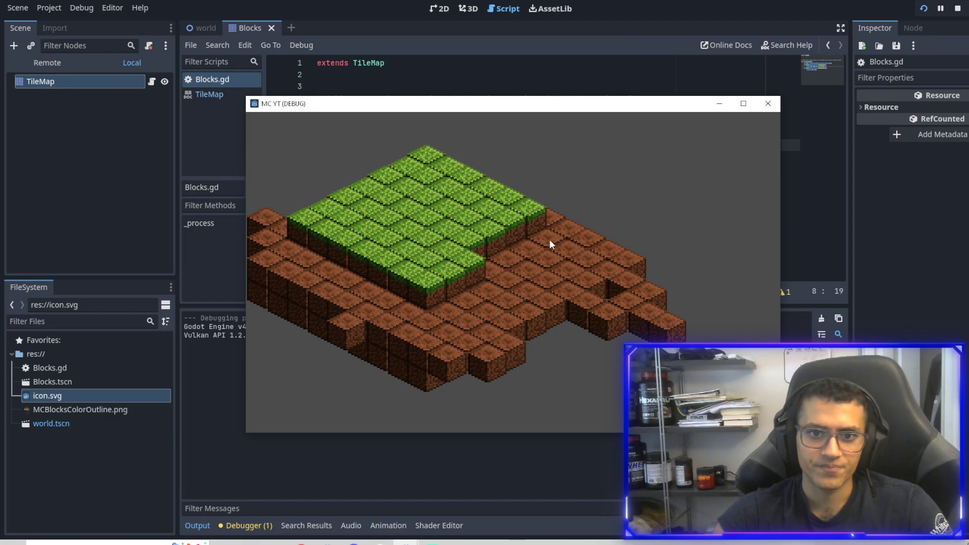
{"action": "left_click", "coordinate": [768, 103]}
- Delete the leftover indented blank line at the end of Blocks.gd and show the debugger's list of errors
{"action": "left_click", "coordinate": [523, 166]}
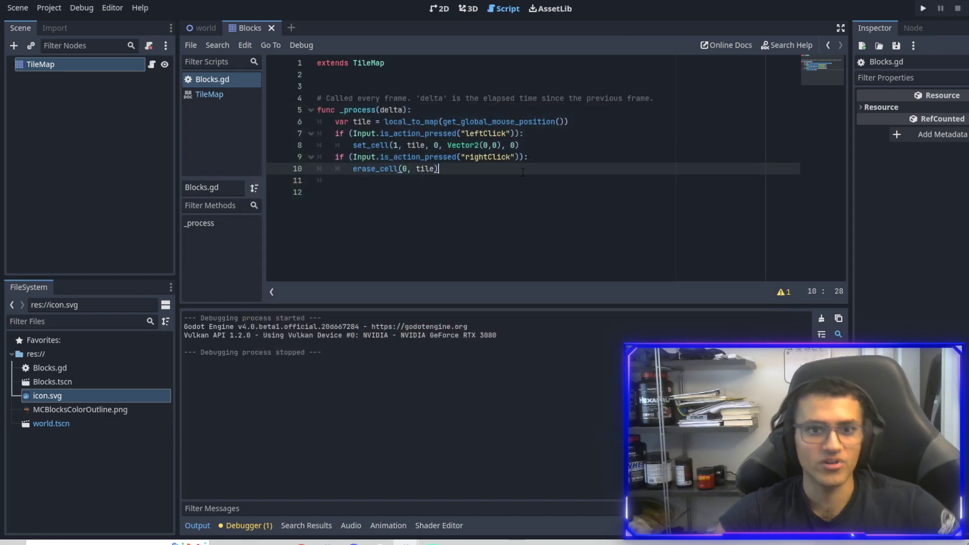
{"action": "left_click", "coordinate": [480, 194]}
{"action": "key", "text": "shift+Up"}
{"action": "key", "text": "BackSpace"}
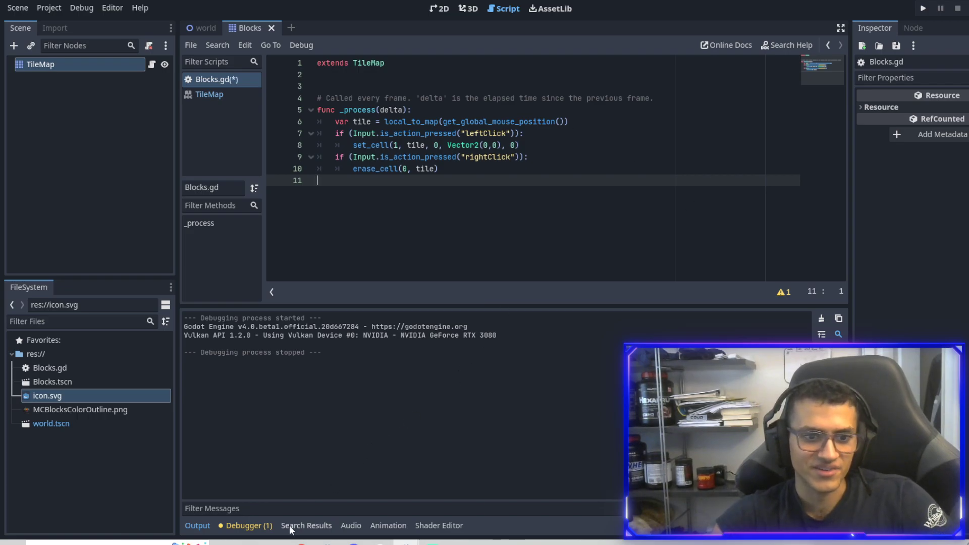
{"action": "left_click", "coordinate": [245, 526]}
{"action": "left_click", "coordinate": [255, 316]}
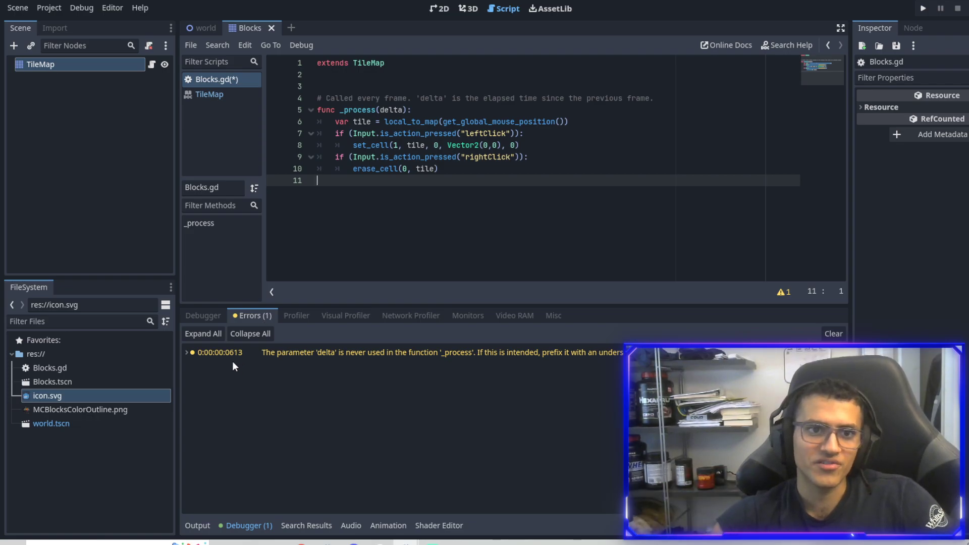
- Open the class documentation of the TileMap node and enlarge the documentation area by shrinking the debugger area below it
{"action": "left_click", "coordinate": [443, 11]}
{"action": "scroll", "coordinate": [390, 137], "scroll_direction": "up", "scroll_amount": 2}
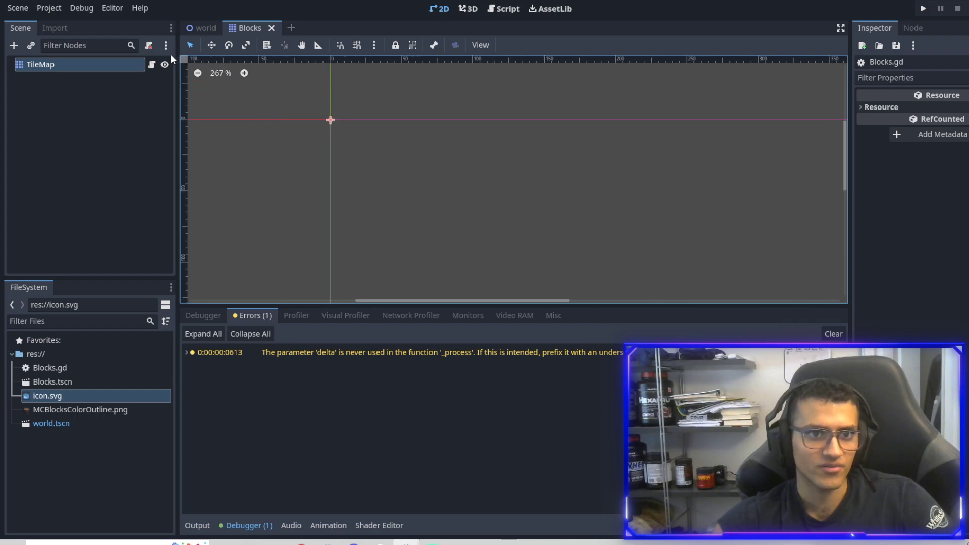
{"action": "right_click", "coordinate": [46, 65]}
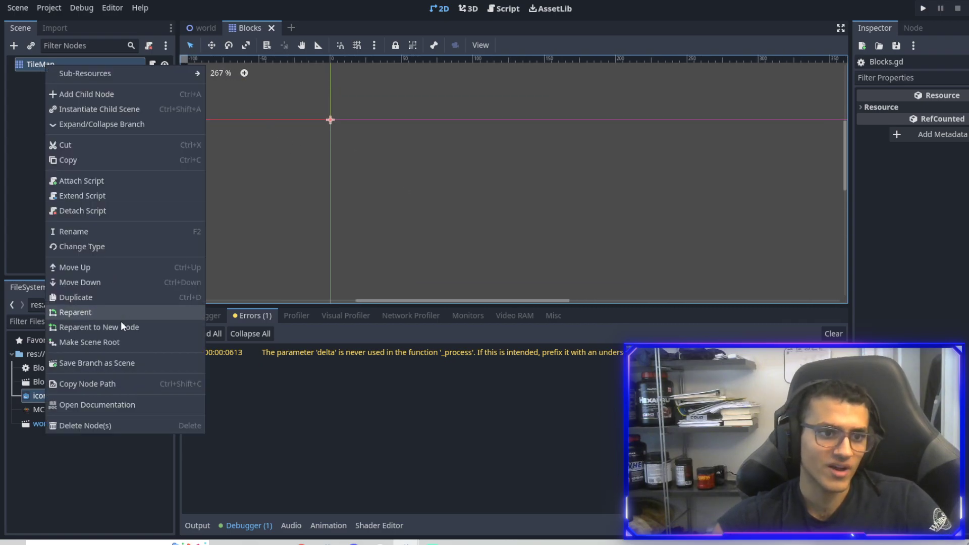
{"action": "left_click", "coordinate": [103, 404]}
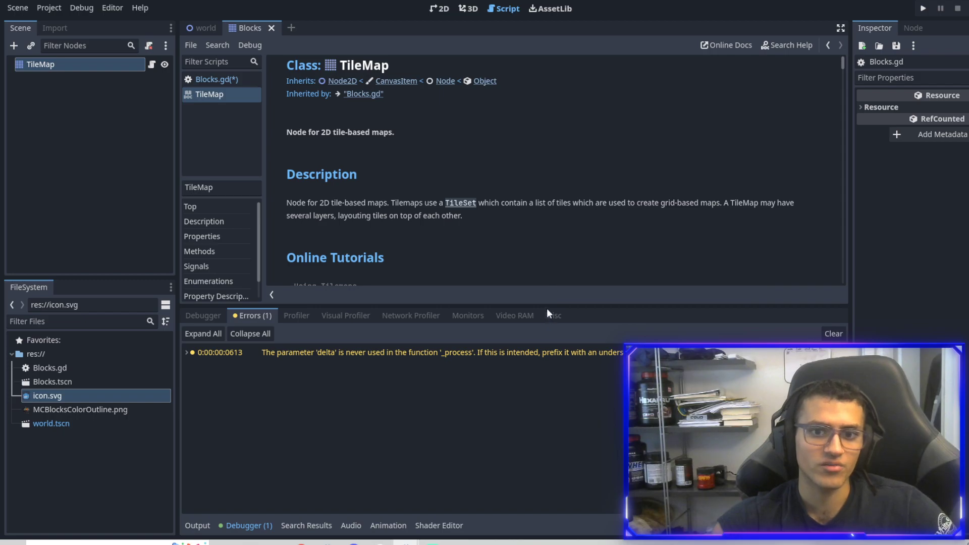
{"action": "left_click_drag", "start_coordinate": [547, 306], "coordinate": [538, 379]}
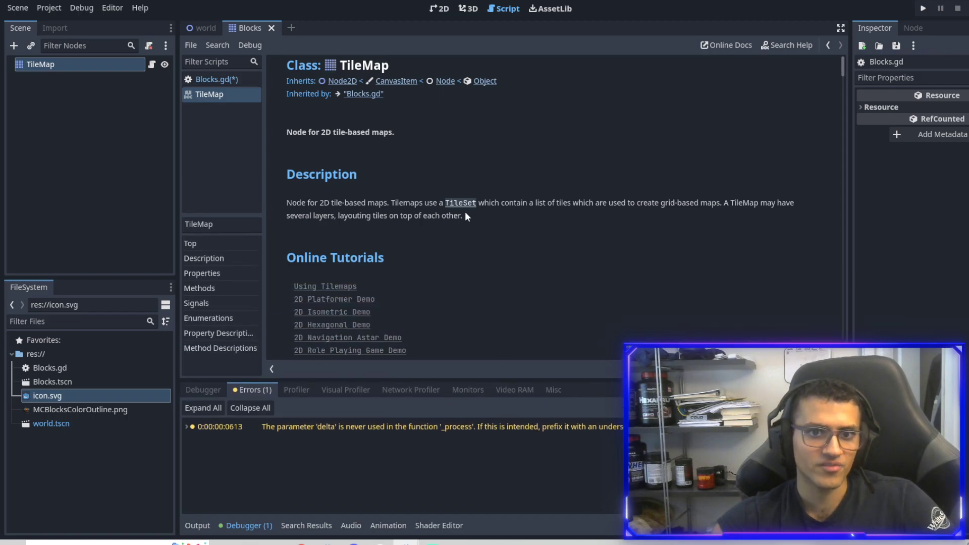